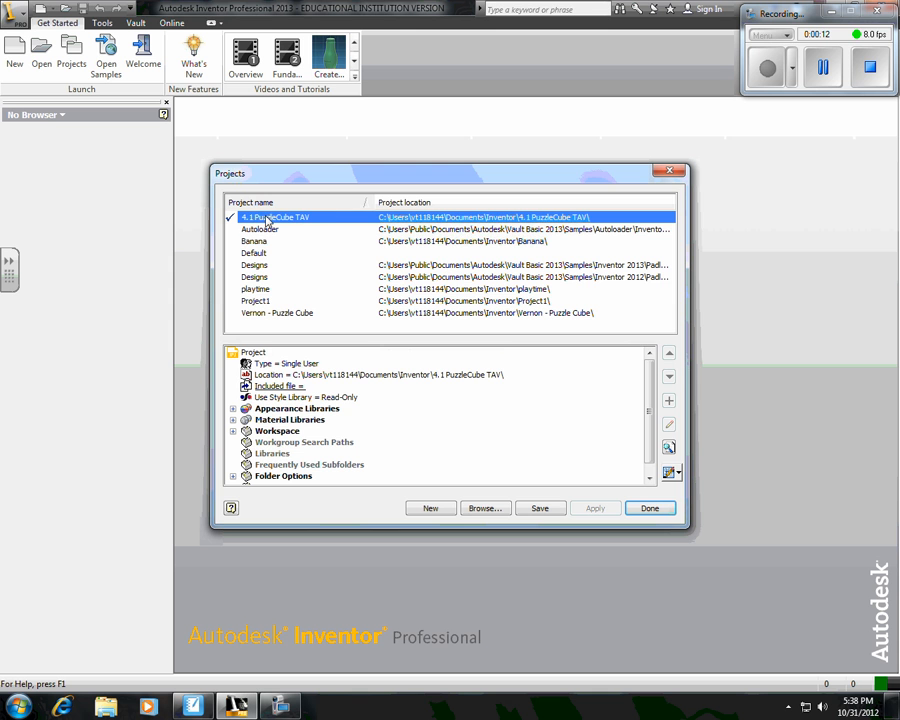
# Keep 4.1 PuzzleCube TAV as the active project and create a new presentation file from the Standard.ipn template.
pyautogui.click(649, 509)
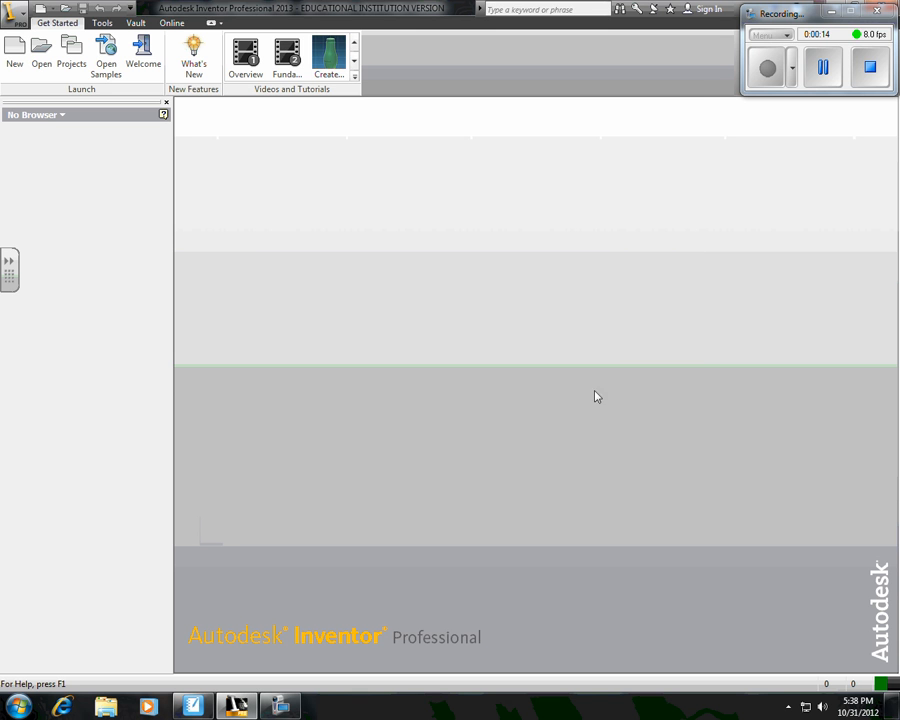
pyautogui.click(14, 45)
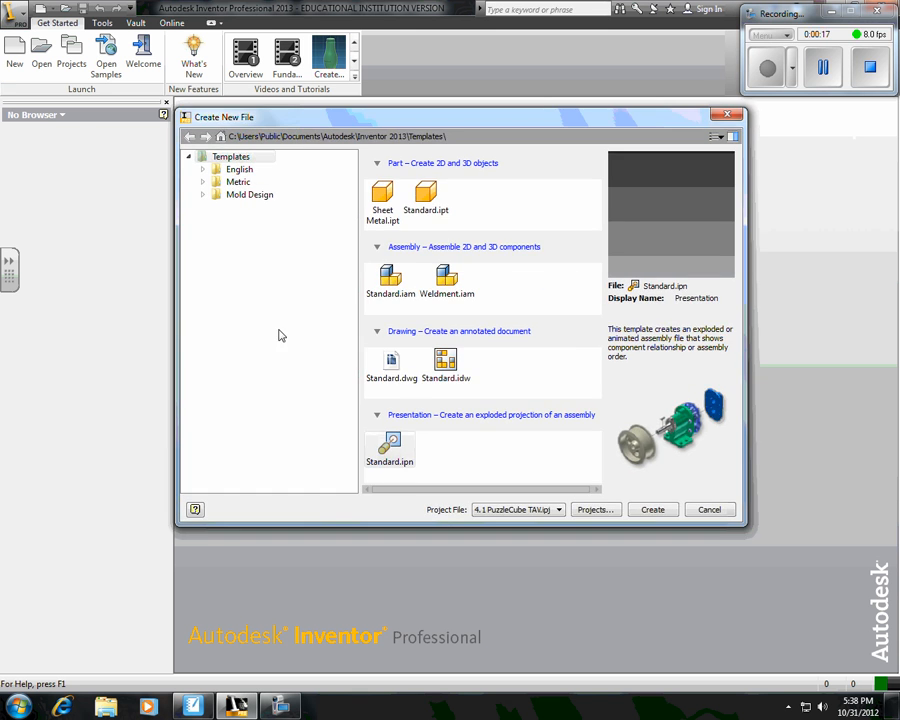
pyautogui.doubleClick(390, 452)
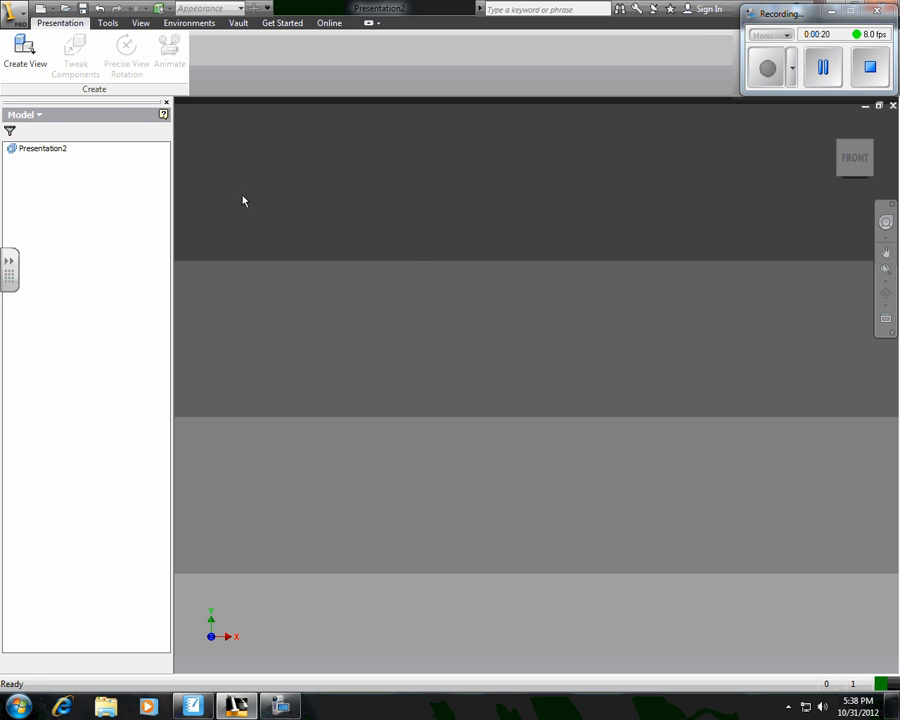
# Create a presentation view of the AvengersAssemble assembly using the manual explosion method.
pyautogui.click(40, 57)
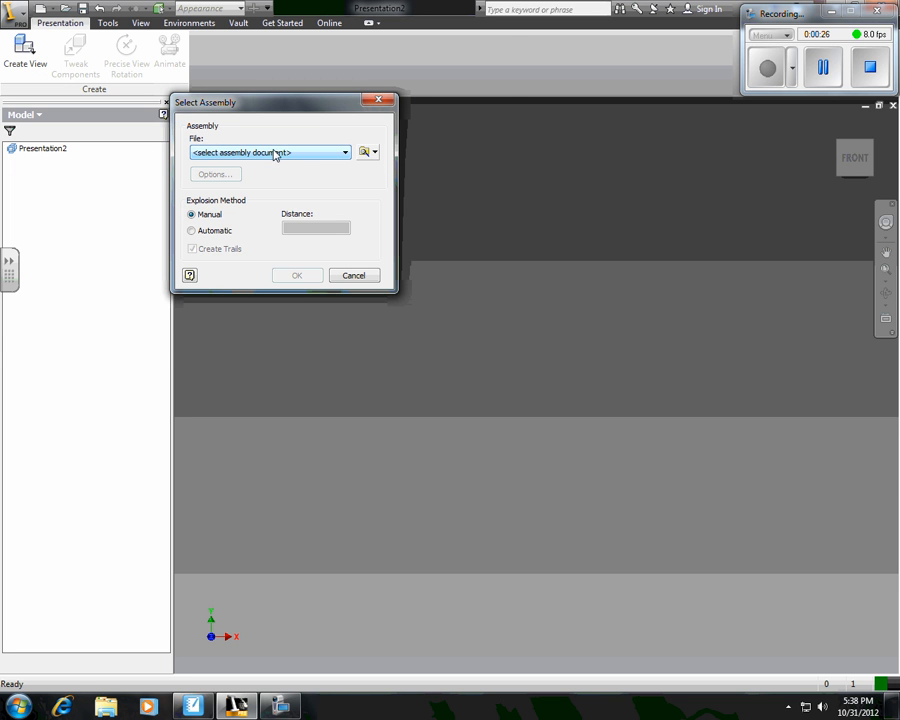
pyautogui.click(368, 153)
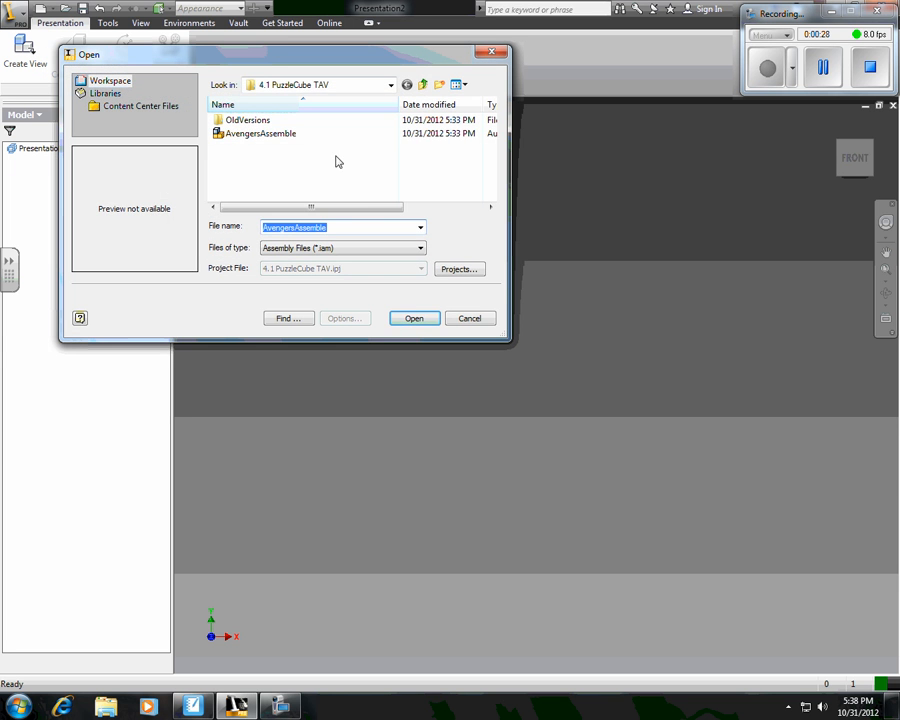
pyautogui.click(265, 136)
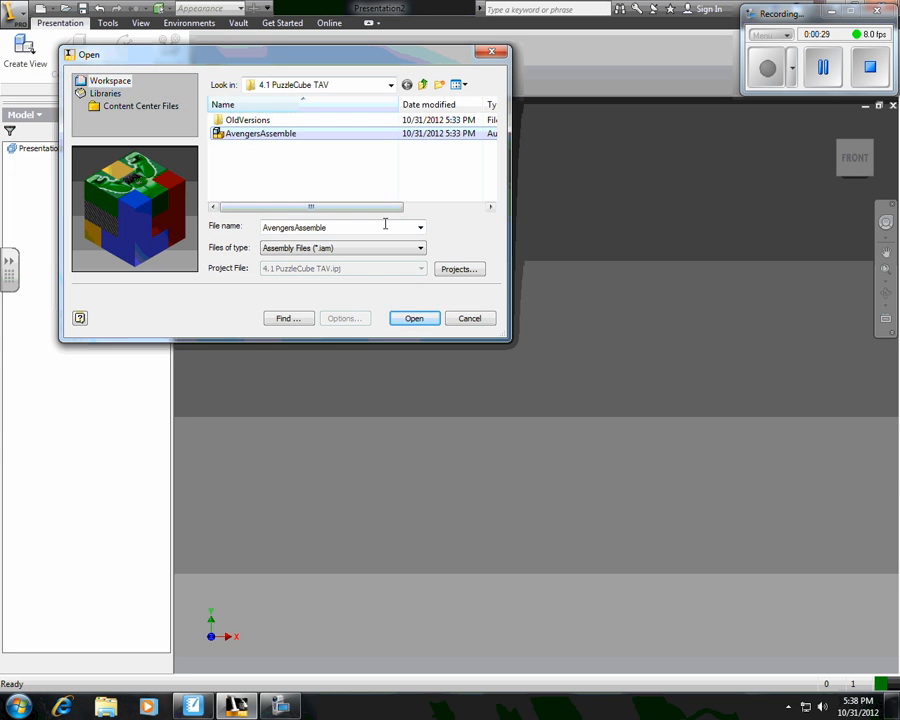
pyautogui.click(413, 319)
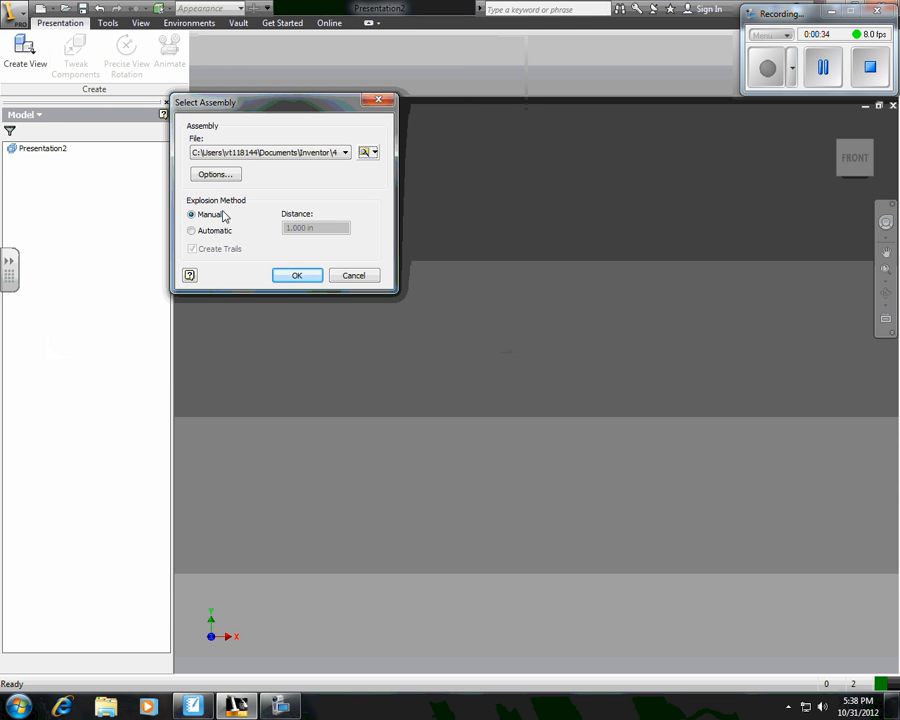
pyautogui.click(288, 279)
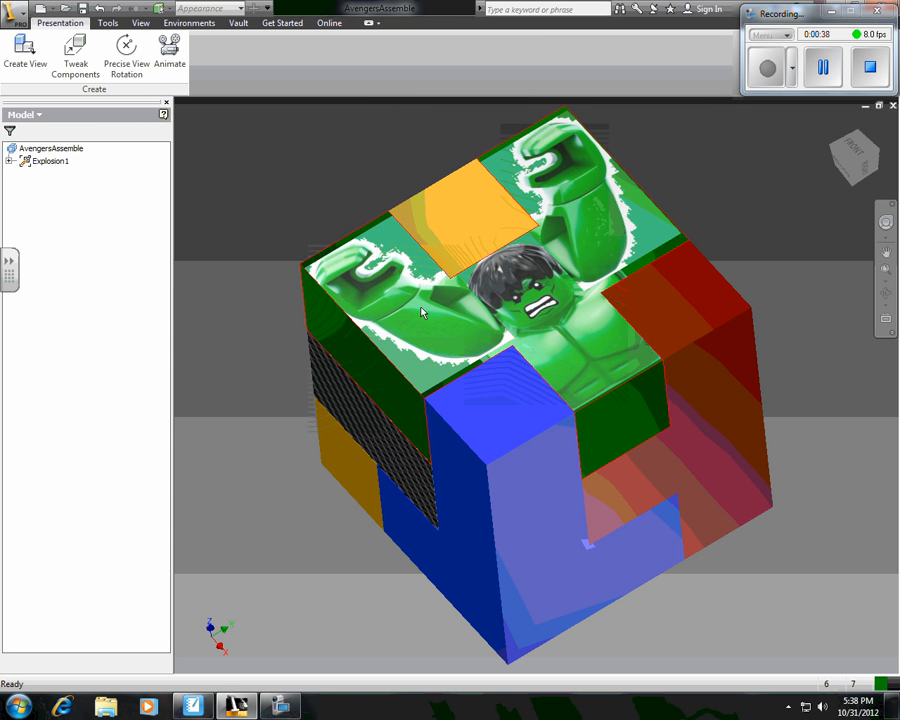
# Orient the puzzle cube to the front-bottom-right isometric view and set it as the home view with Fit to View.
pyautogui.press('F4')
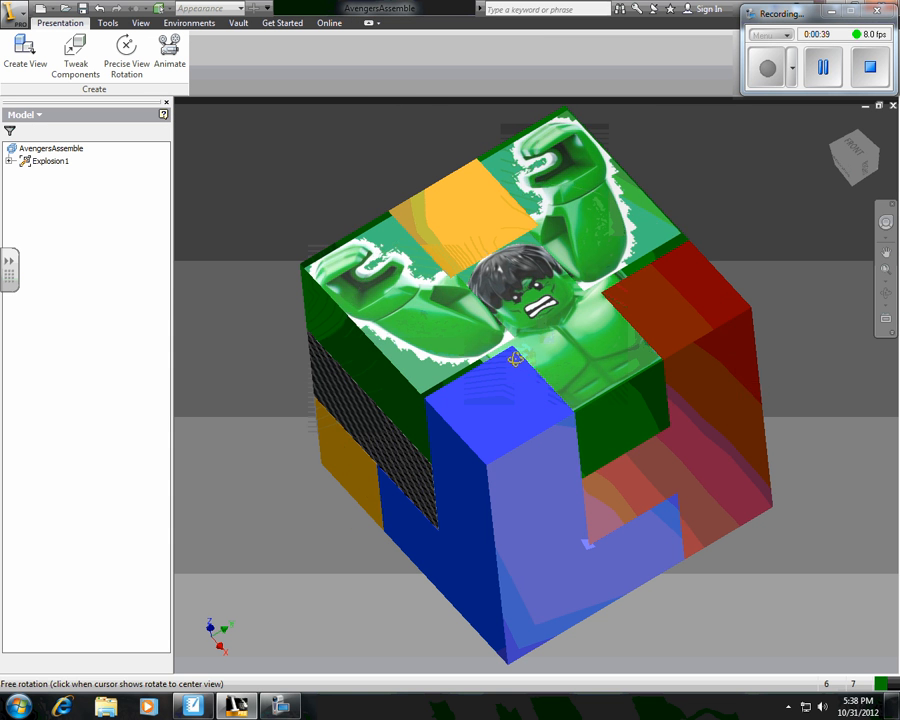
pyautogui.moveTo(512, 358); pyautogui.dragTo(527, 268)
pyautogui.press('Escape')
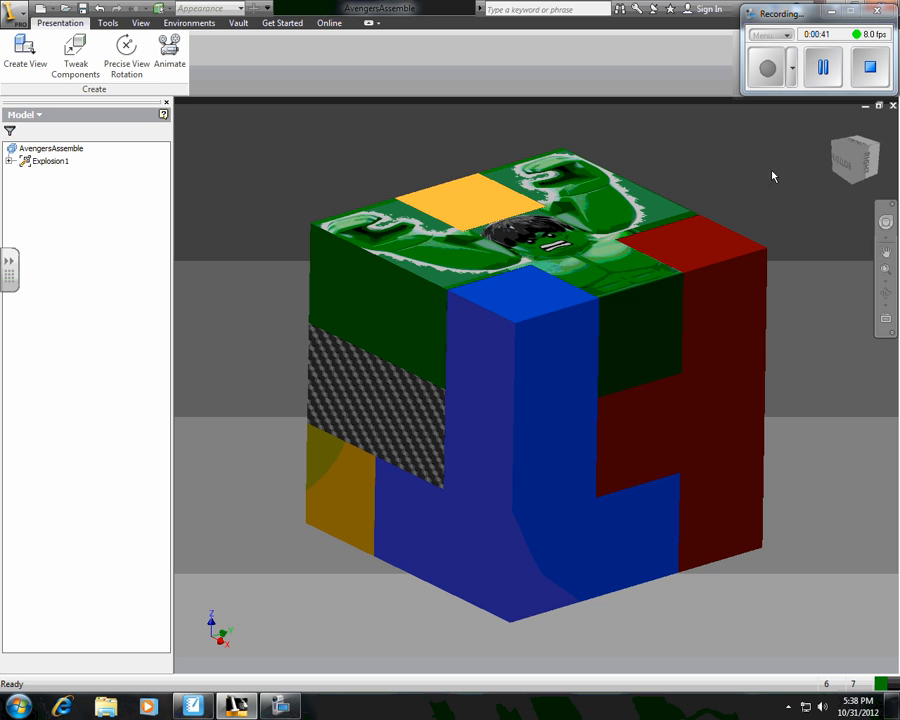
pyautogui.click(857, 152)
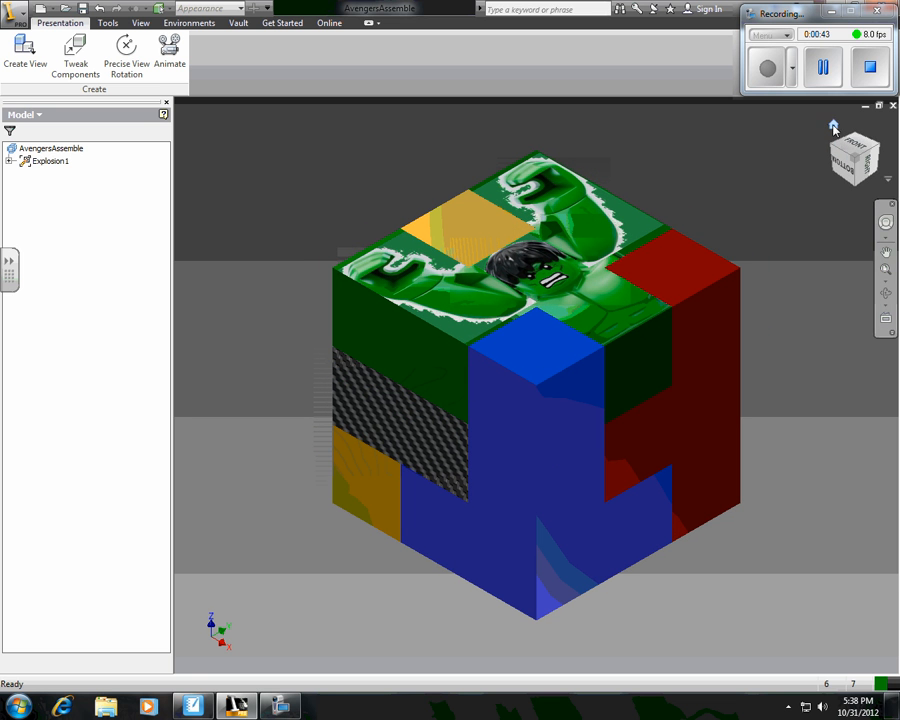
pyautogui.rightClick(836, 130)
pyautogui.moveTo(770, 225)
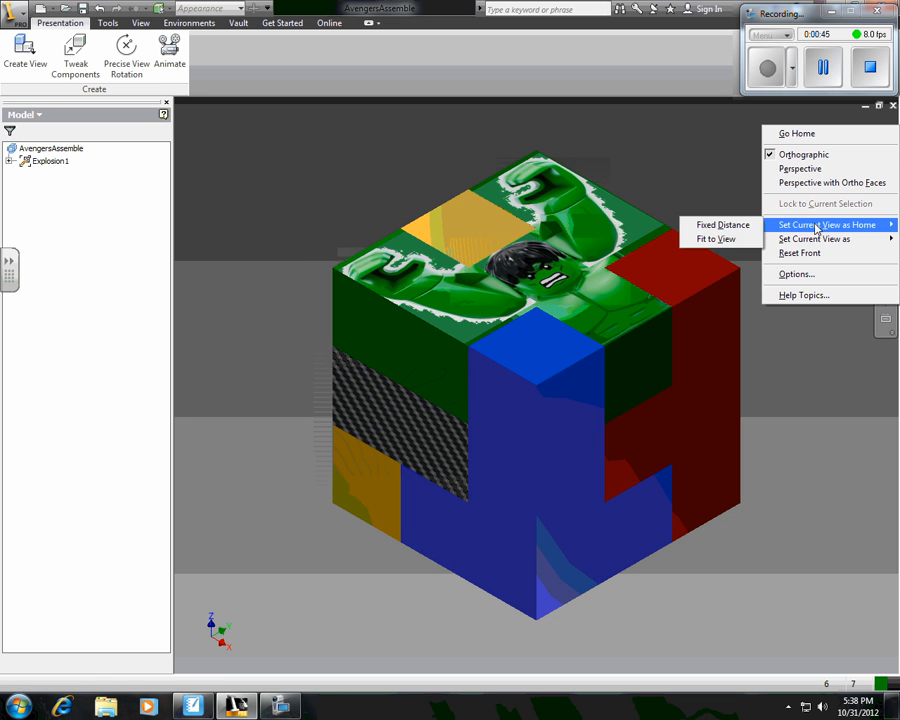
pyautogui.click(739, 241)
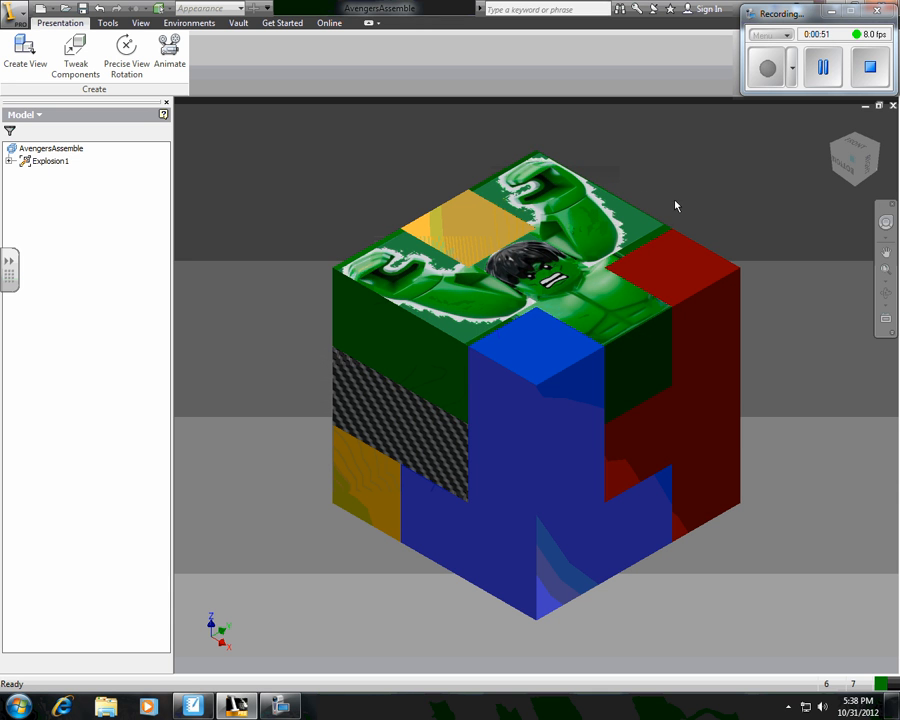
# Tweak the green Hulk piece straight up out of the cube along Z by about 5.04 in, with its trail displayed.
pyautogui.scroll(-3, 650, 216)
pyautogui.moveTo(633, 199); pyautogui.dragTo(518, 329, button='middle')
pyautogui.scroll(-3, 570, 259)
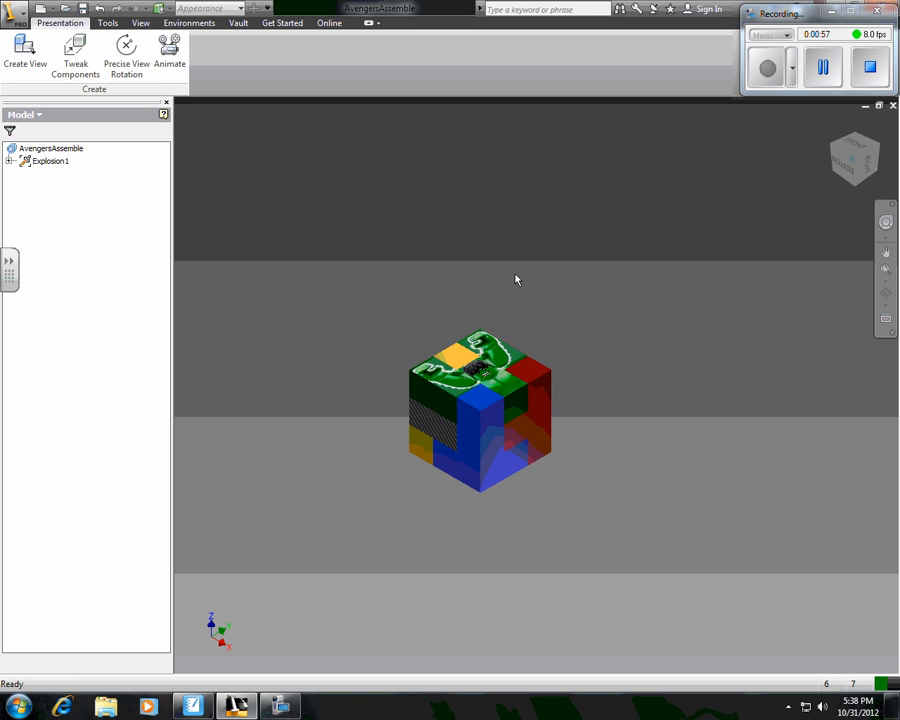
pyautogui.click(80, 57)
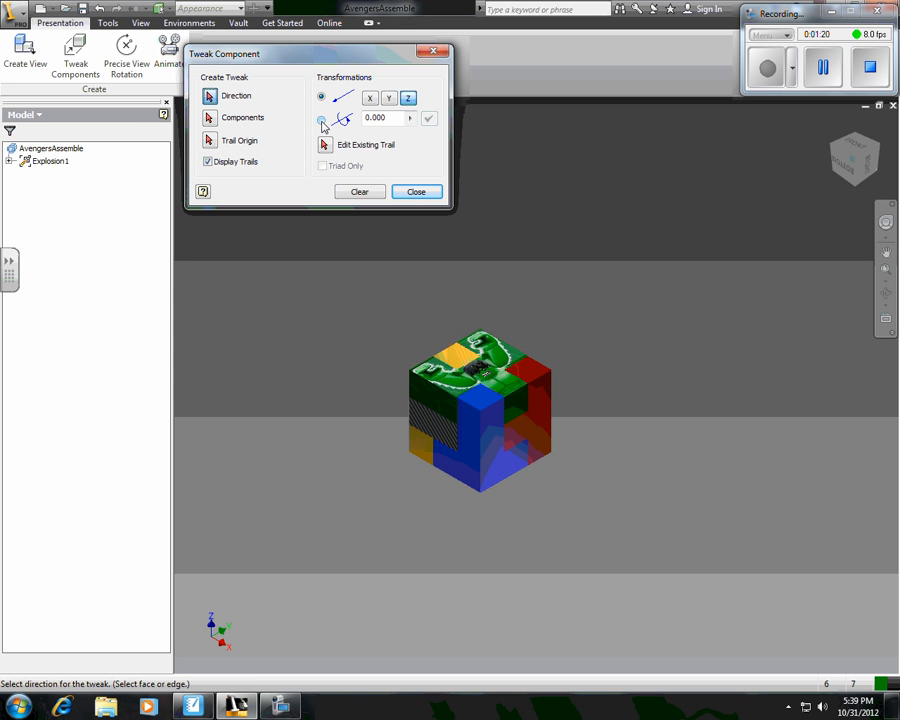
pyautogui.click(490, 356)
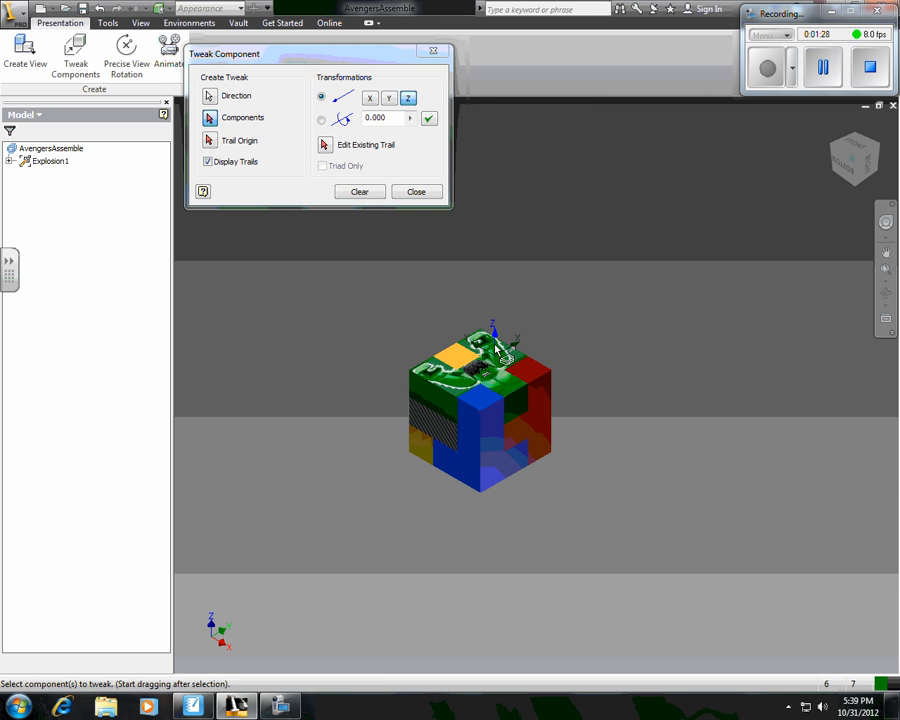
pyautogui.click(369, 97)
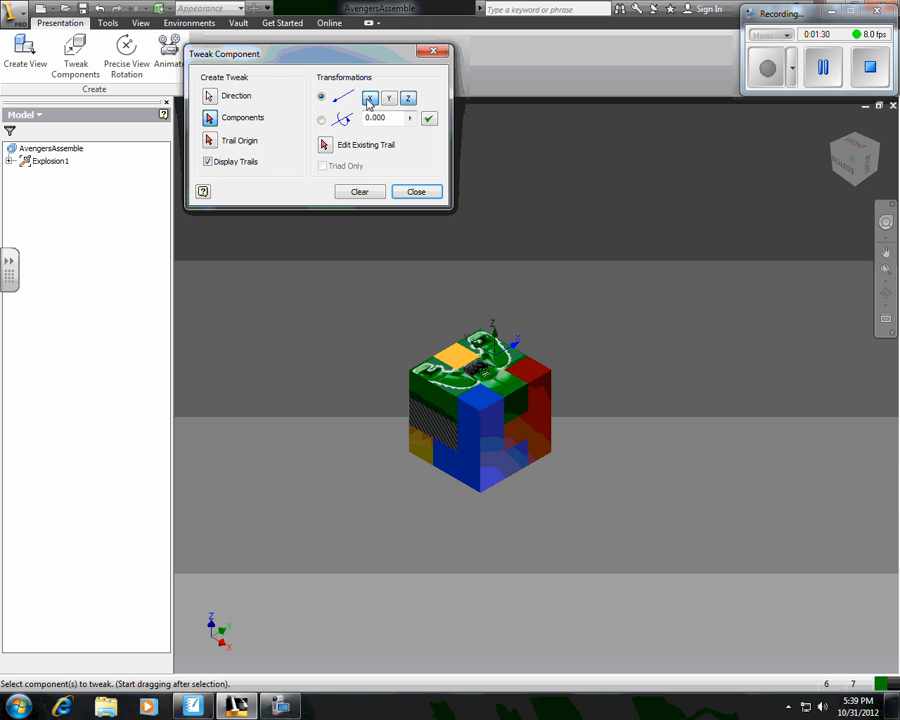
pyautogui.click(389, 99)
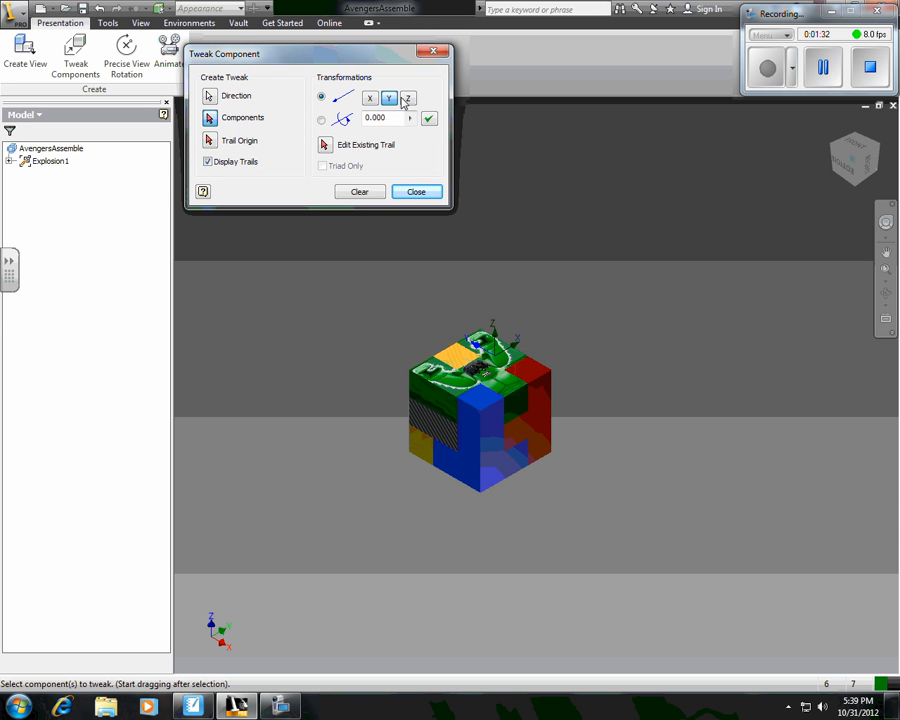
pyautogui.click(409, 99)
pyautogui.click(213, 121)
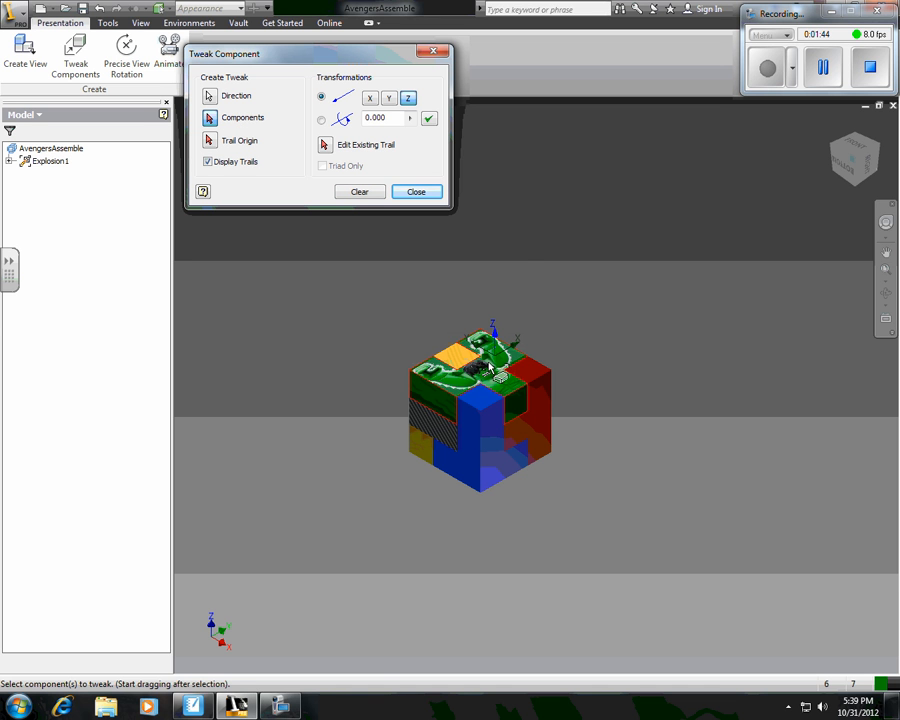
pyautogui.moveTo(490, 367); pyautogui.dragTo(487, 143)
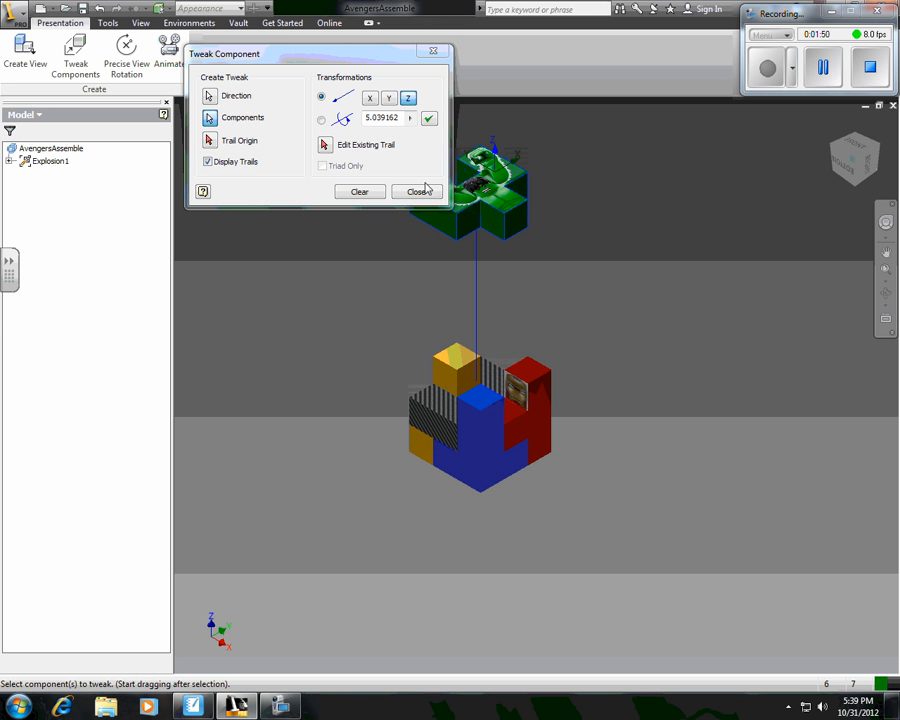
pyautogui.click(429, 119)
pyautogui.click(416, 192)
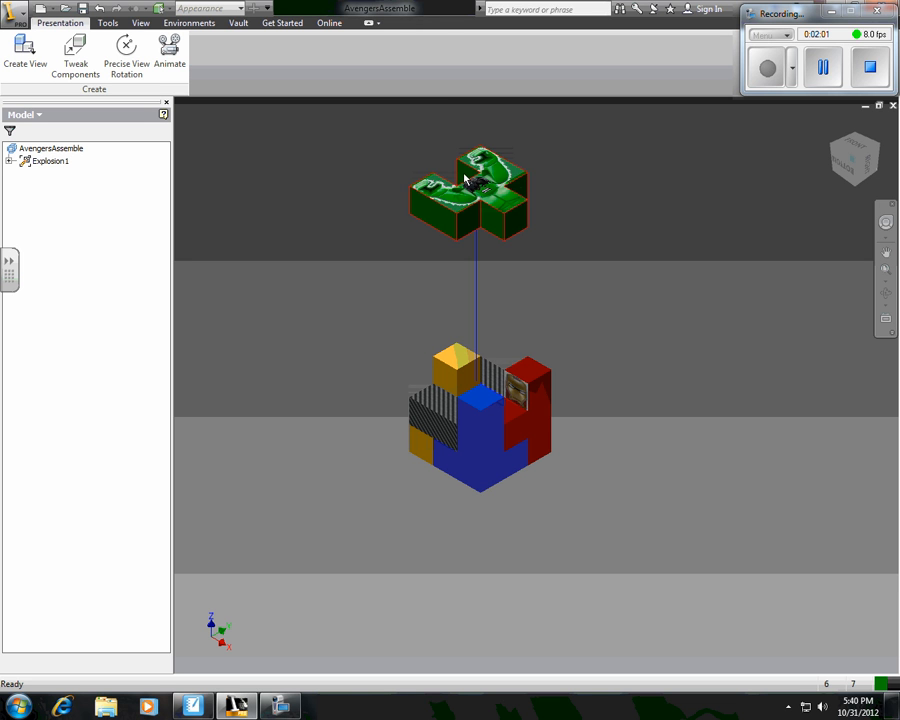
# Add a rotational tweak that turns the raised green piece about its Z axis by about 143 degrees.
pyautogui.click(90, 62)
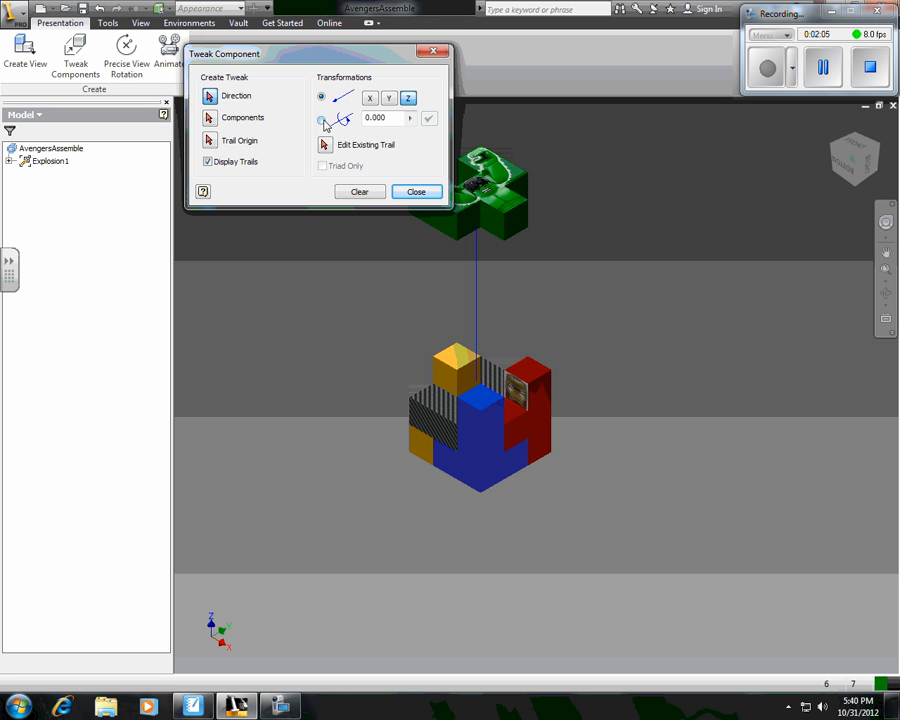
pyautogui.click(322, 120)
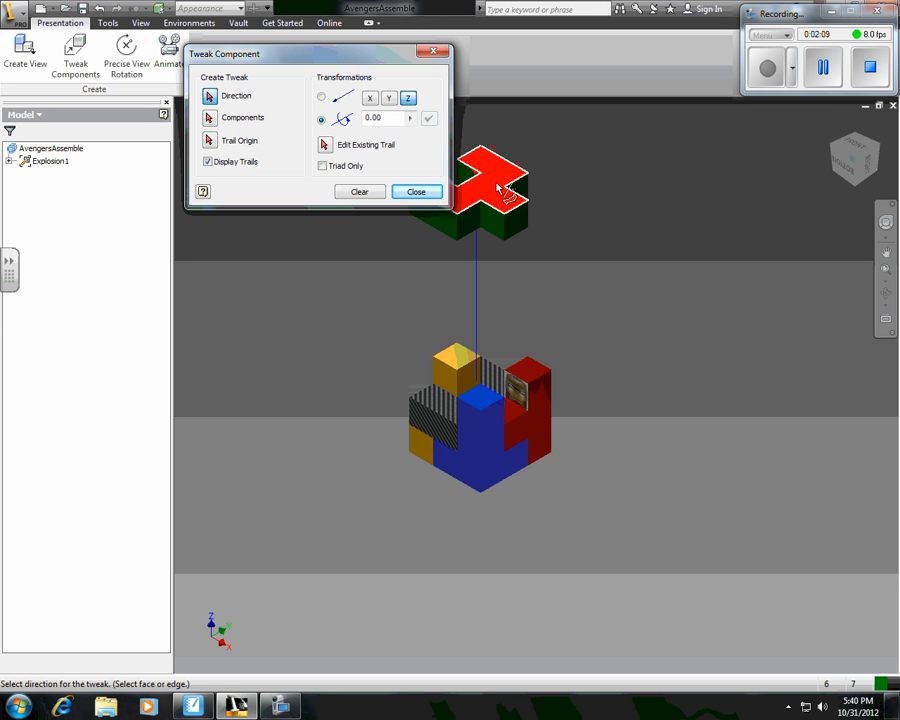
pyautogui.click(500, 188)
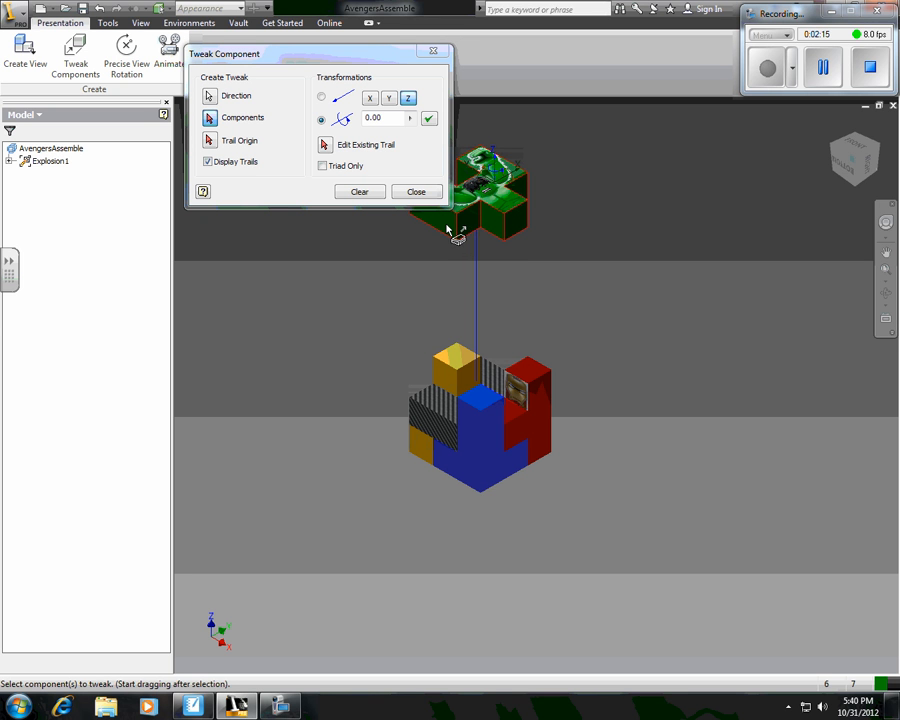
pyautogui.moveTo(447, 229); pyautogui.dragTo(549, 222)
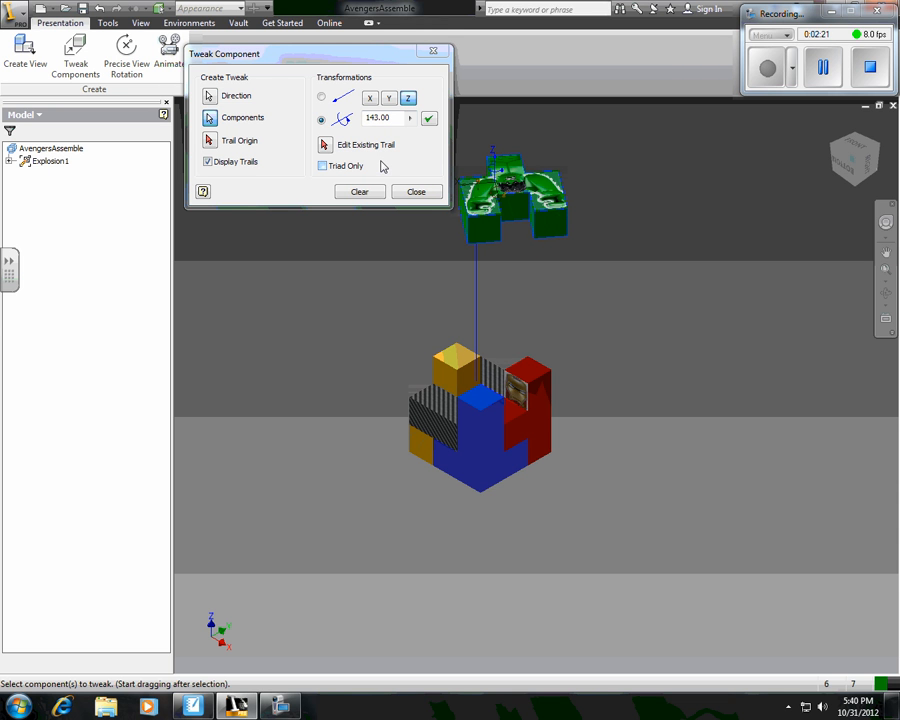
pyautogui.click(416, 192)
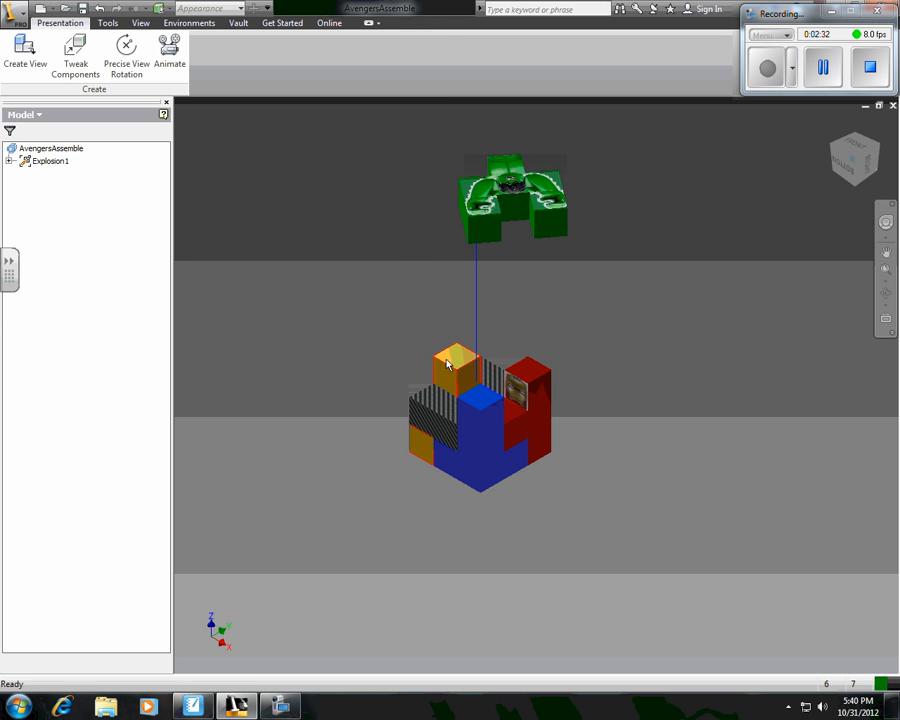
# Tweak the orange piece out of the cube along the Y axis by 5 in.
pyautogui.click(76, 68)
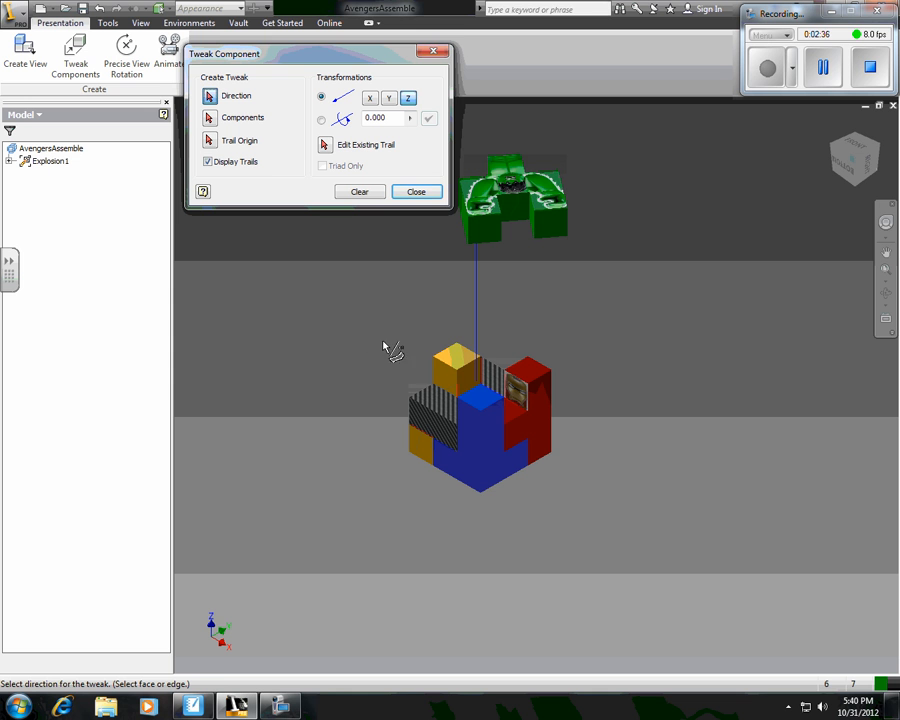
pyautogui.click(459, 358)
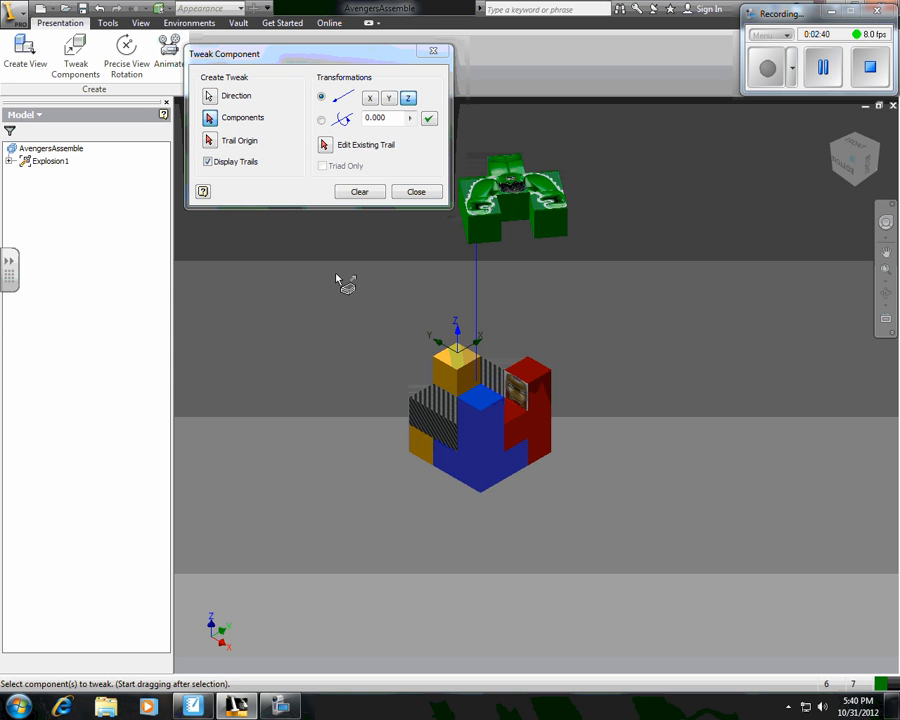
pyautogui.click(389, 97)
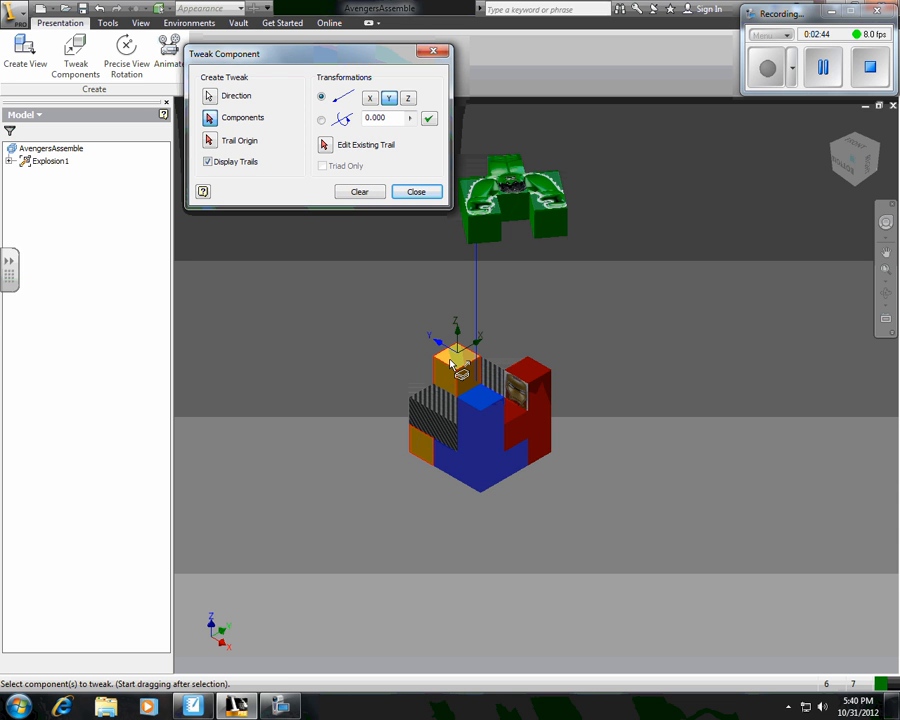
pyautogui.moveTo(391, 118); pyautogui.dragTo(369, 115)
pyautogui.write('5')
pyautogui.click(427, 120)
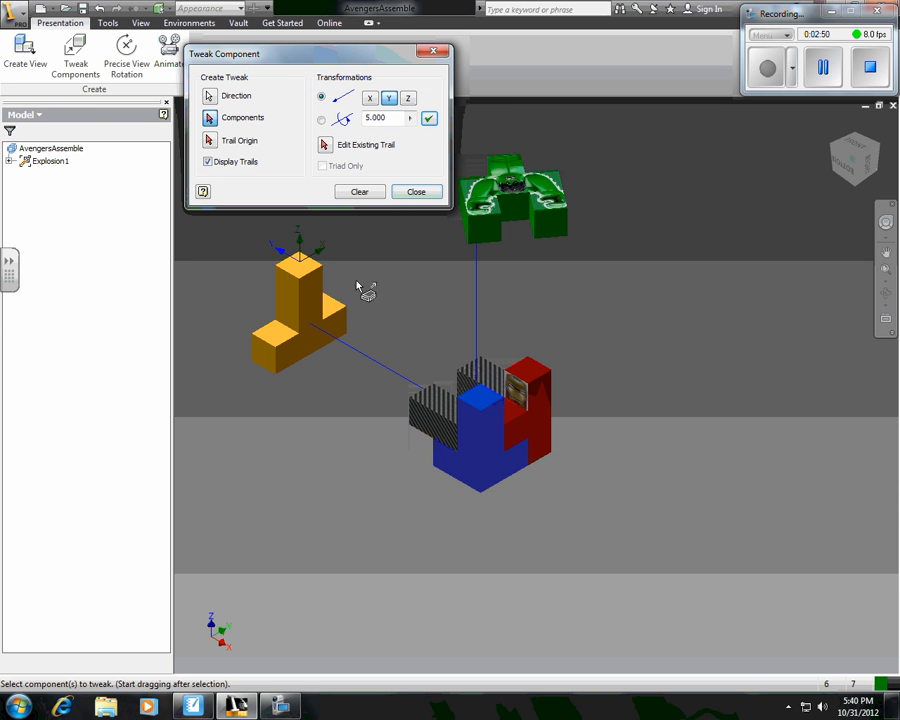
# Add a rotational tweak that turns the orange piece about the Y axis by about -182 degrees.
pyautogui.click(321, 119)
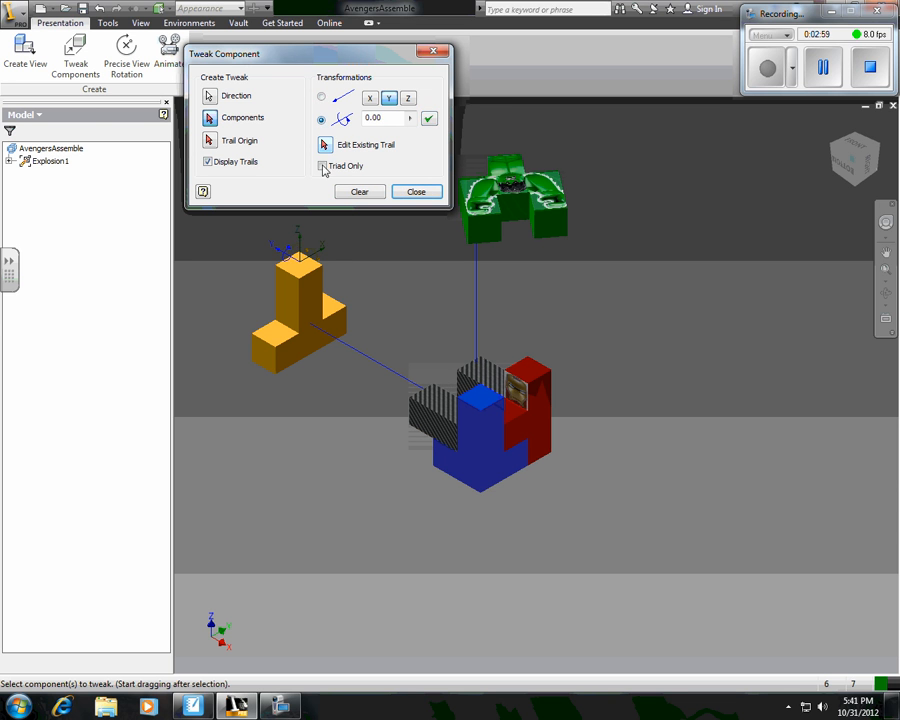
pyautogui.click(305, 288)
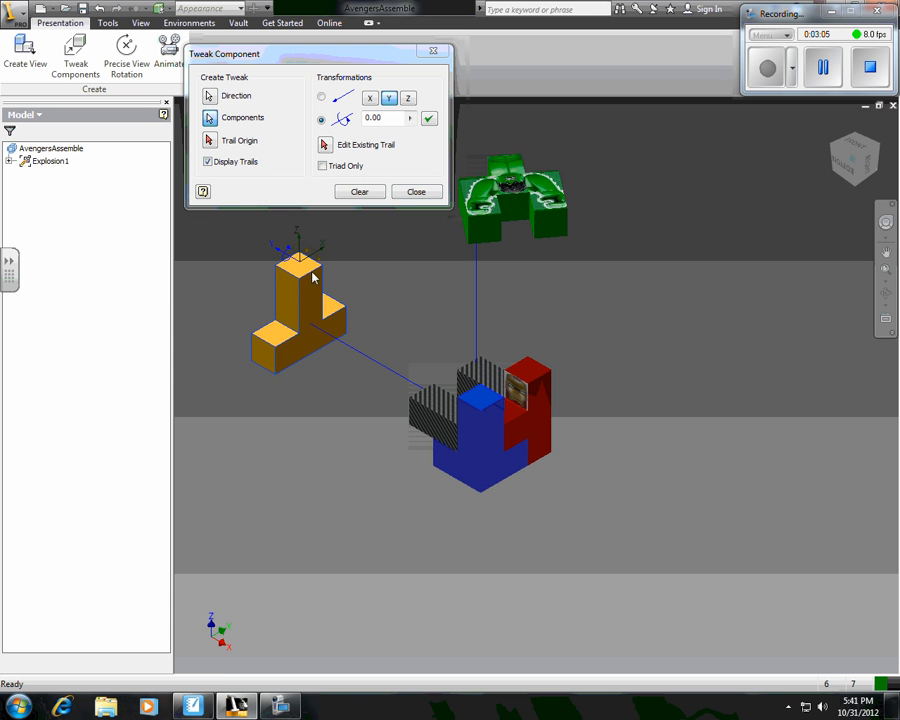
pyautogui.moveTo(305, 345); pyautogui.dragTo(165, 345)
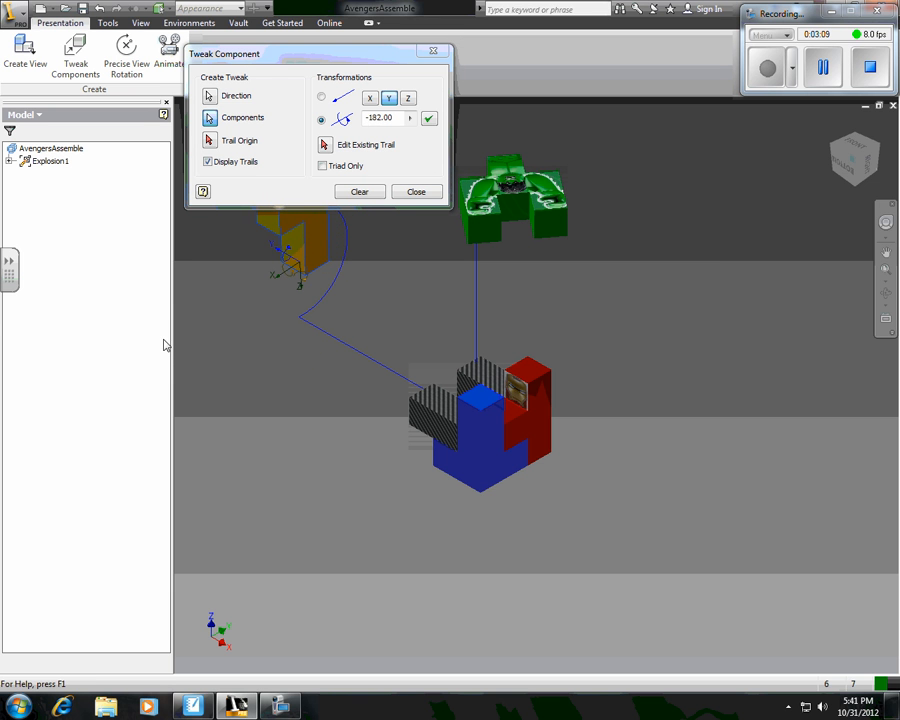
pyautogui.moveTo(263, 58); pyautogui.dragTo(113, 362)
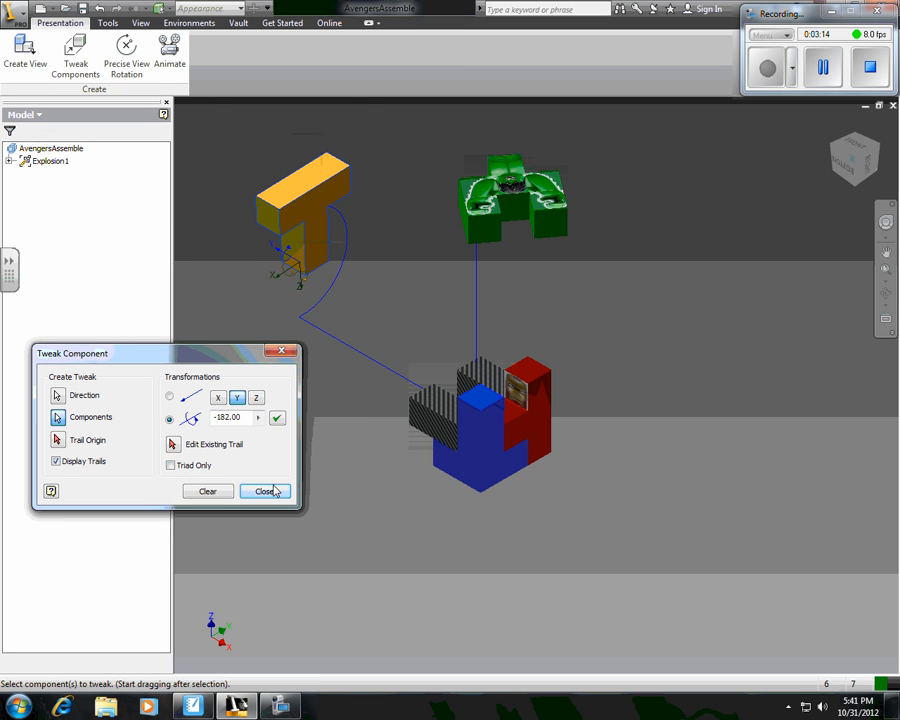
pyautogui.click(277, 417)
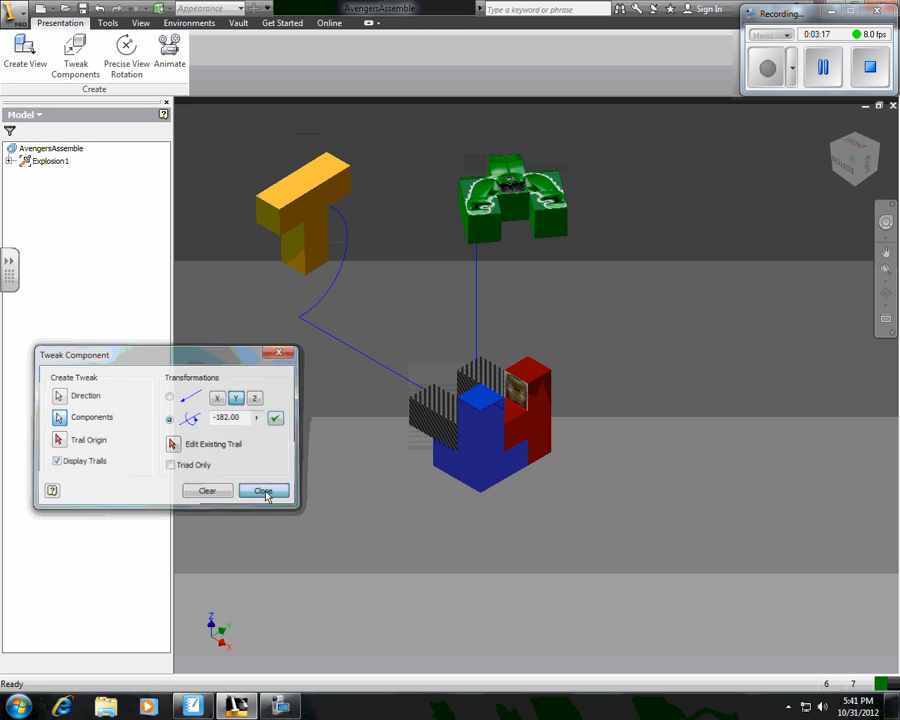
# Finish tweaking the orange piece and play the presentation's animation forward to preview the green and orange pieces' motion.
pyautogui.click(264, 492)
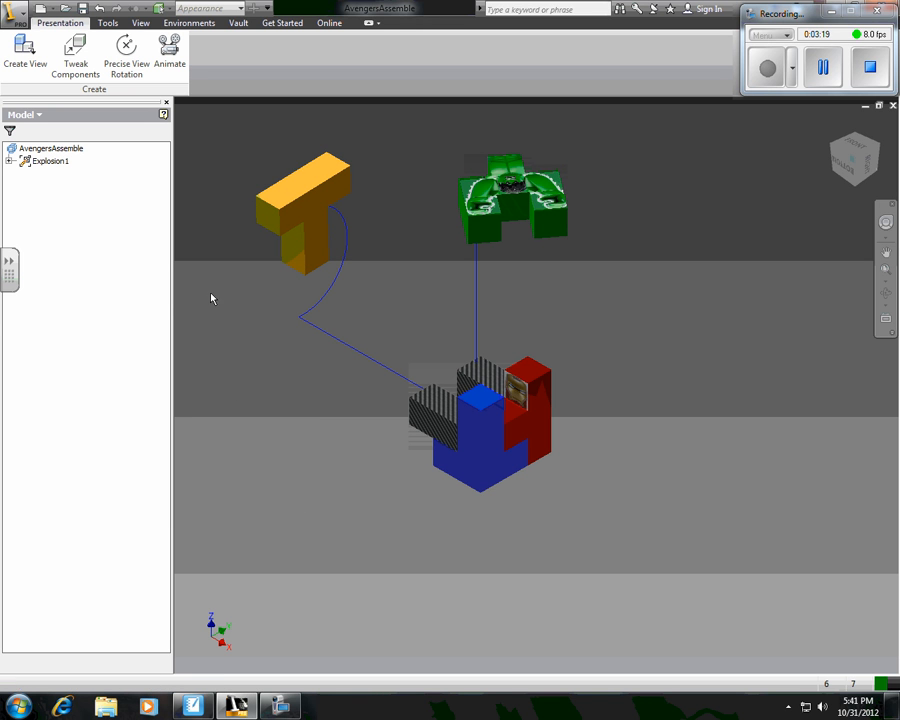
pyautogui.click(169, 66)
pyautogui.click(361, 144)
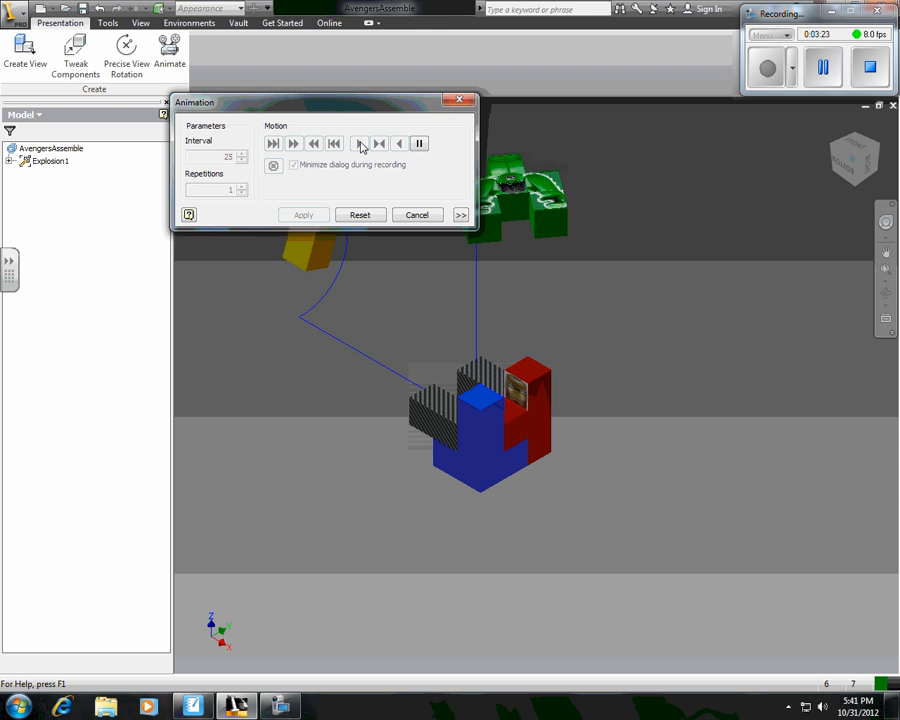
pyautogui.moveTo(339, 106); pyautogui.dragTo(301, 40)
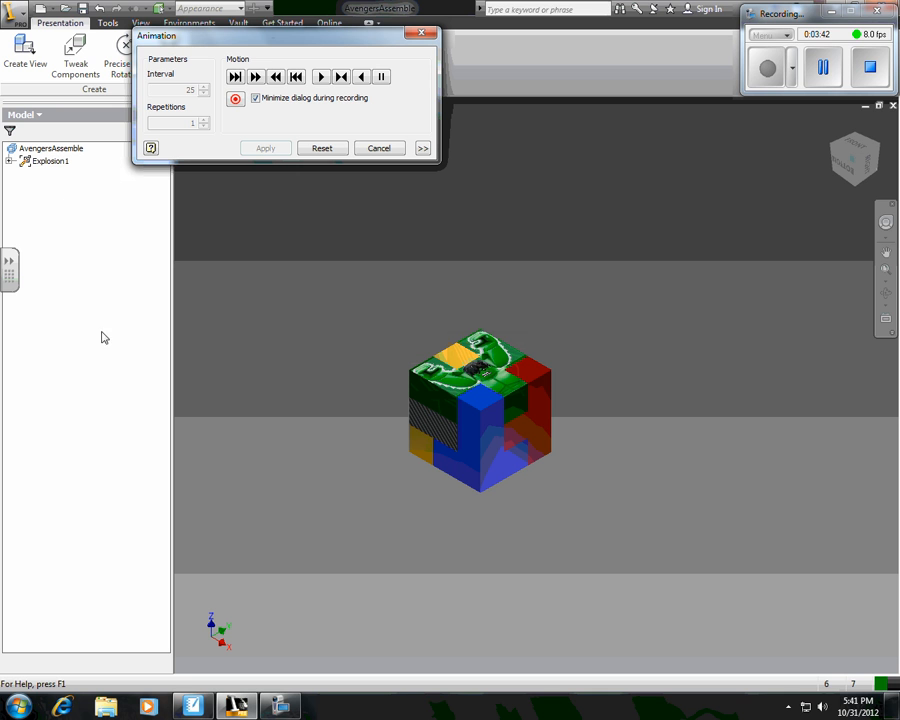
pyautogui.click(380, 149)
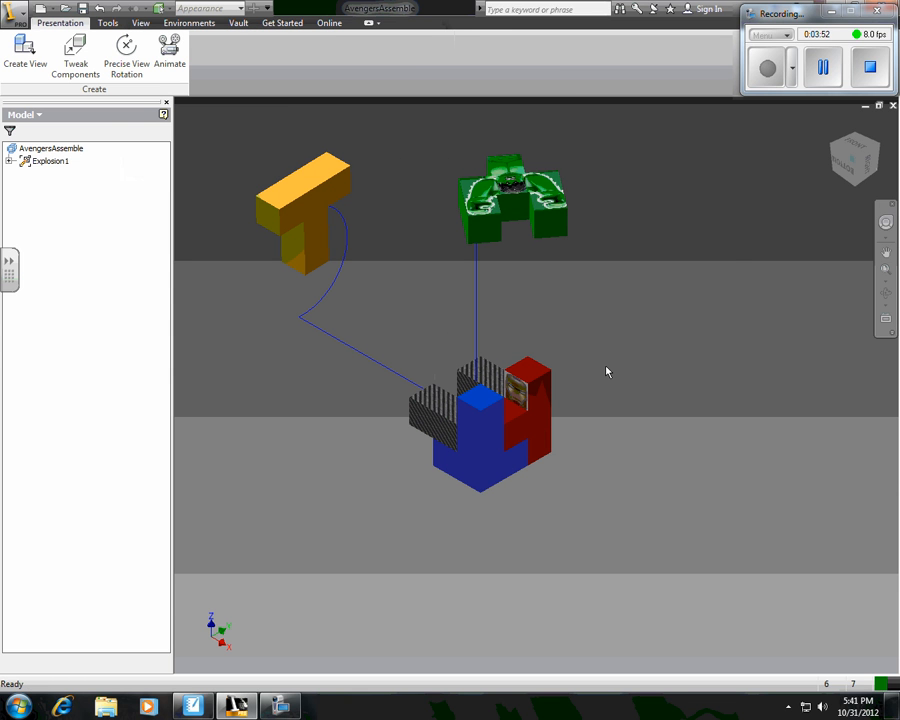
# Filter the browser to show Explosion1's tasks and sequences, and expand Task1 to list its sequences.
pyautogui.click(9, 161)
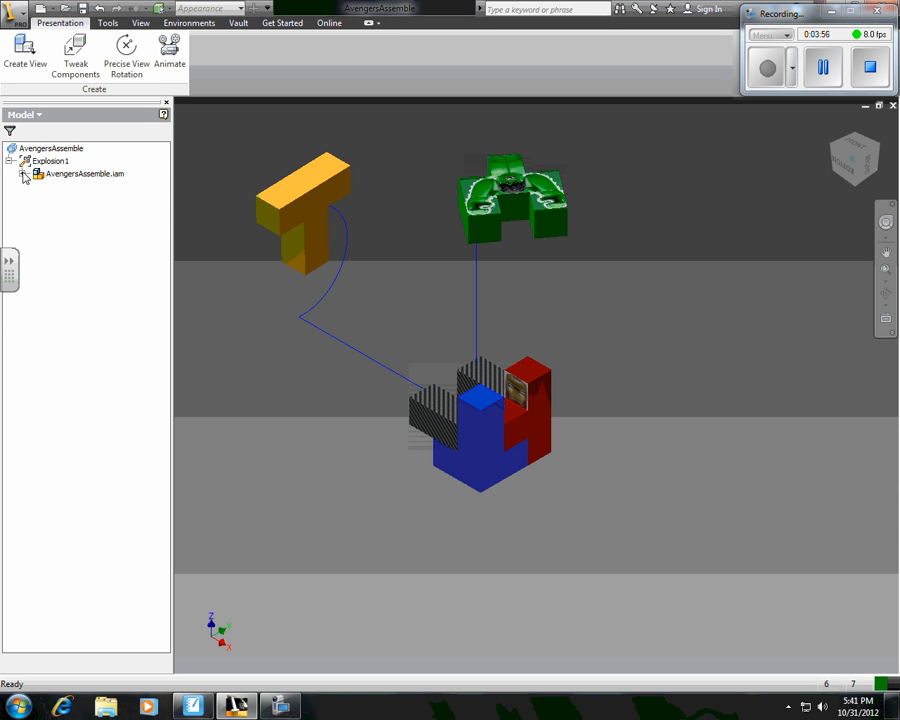
pyautogui.click(22, 174)
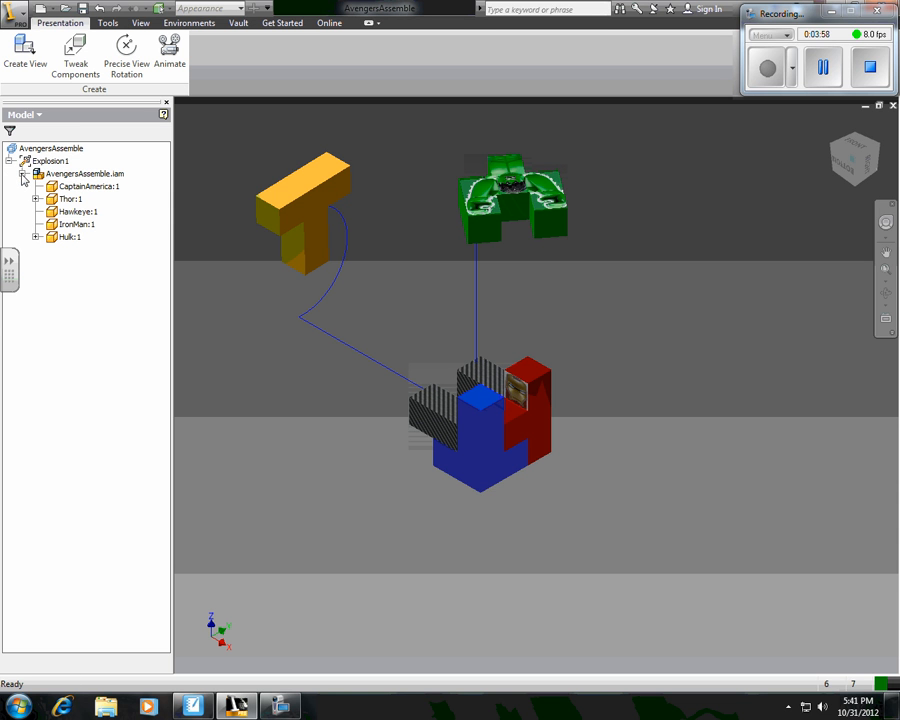
pyautogui.click(22, 174)
pyautogui.click(9, 161)
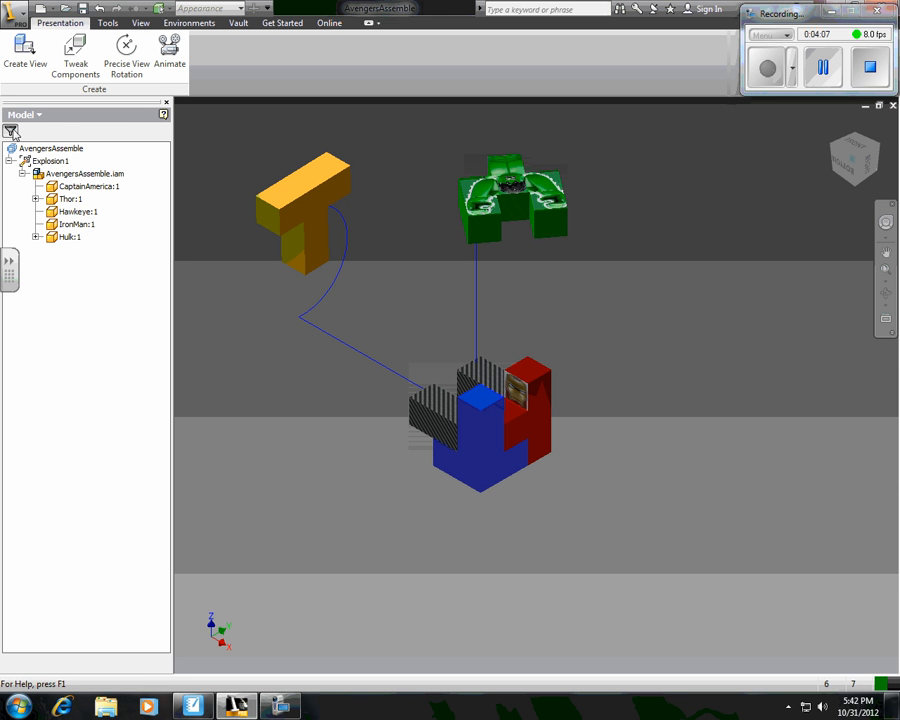
pyautogui.click(10, 130)
pyautogui.click(38, 162)
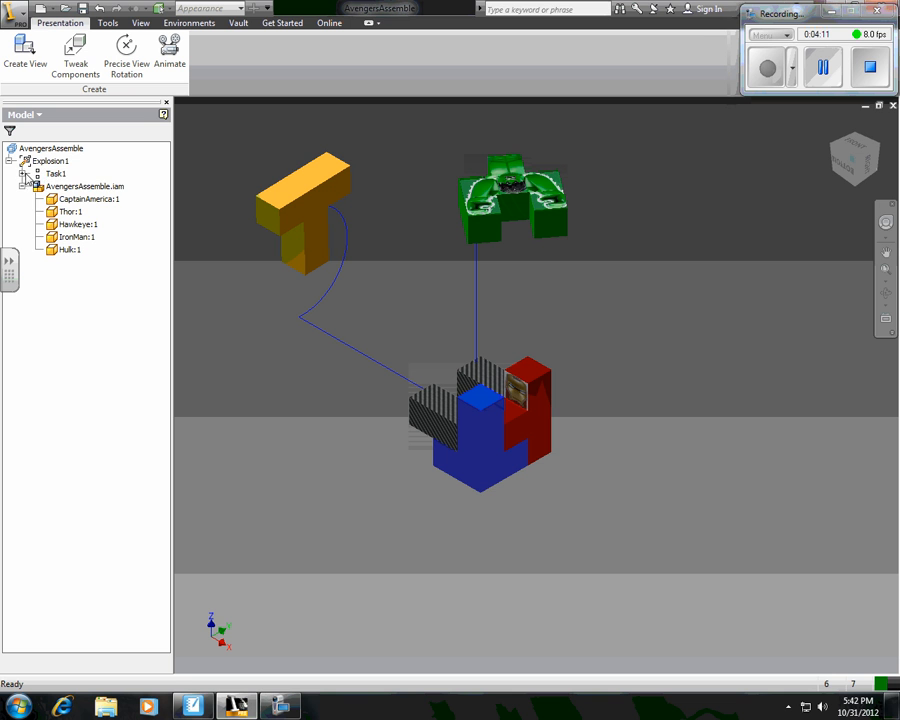
pyautogui.click(22, 174)
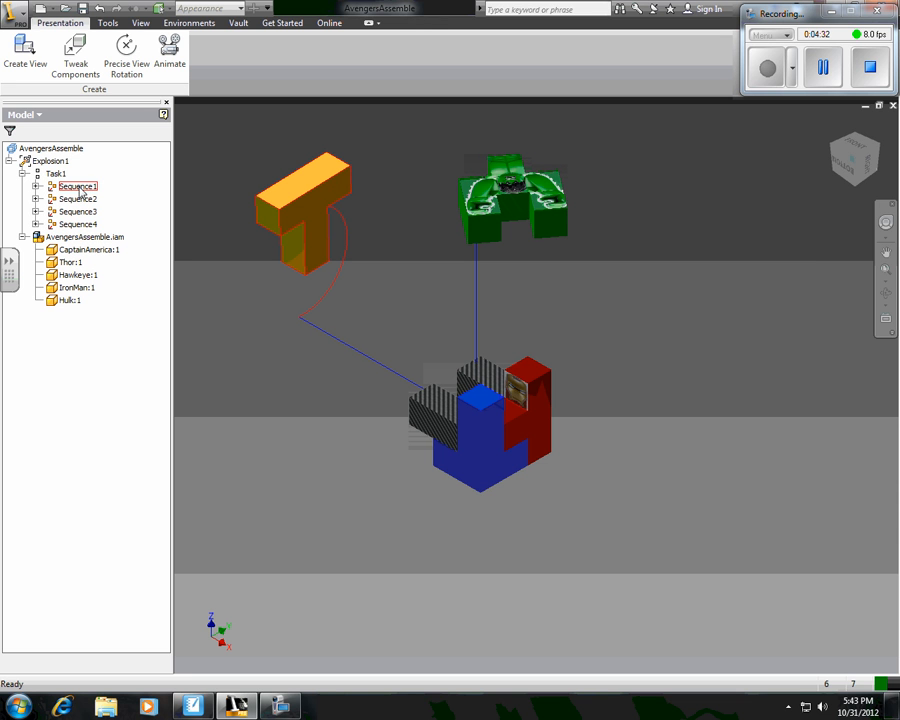
# Try reordering Task1 by moving the orange piece's rotation sequence from first to third place and back up the list.
pyautogui.moveTo(80, 188); pyautogui.dragTo(86, 224)
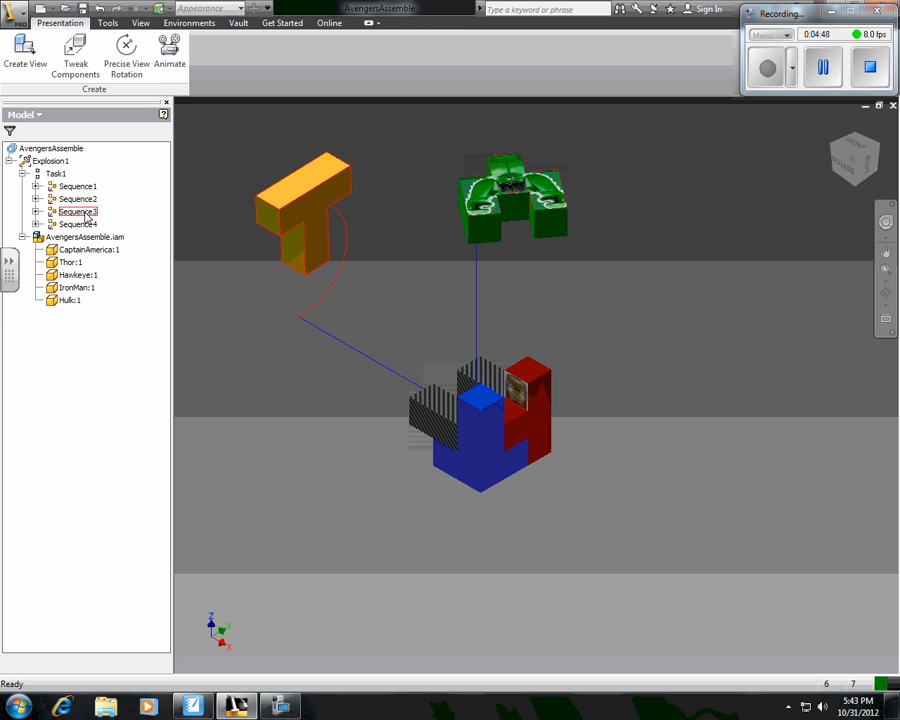
pyautogui.click(84, 213)
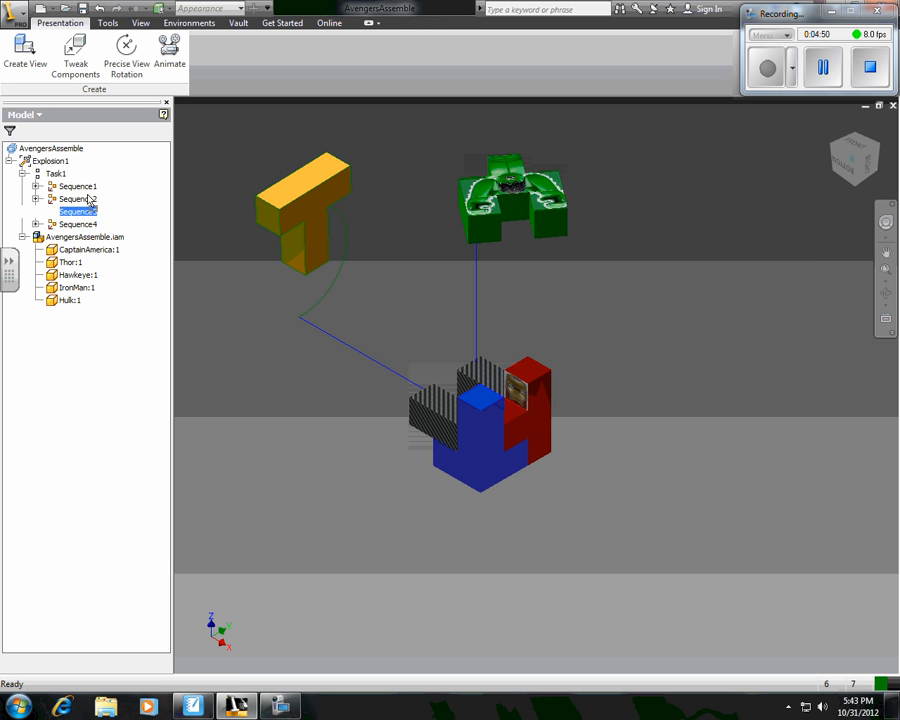
pyautogui.moveTo(85, 225); pyautogui.dragTo(87, 191)
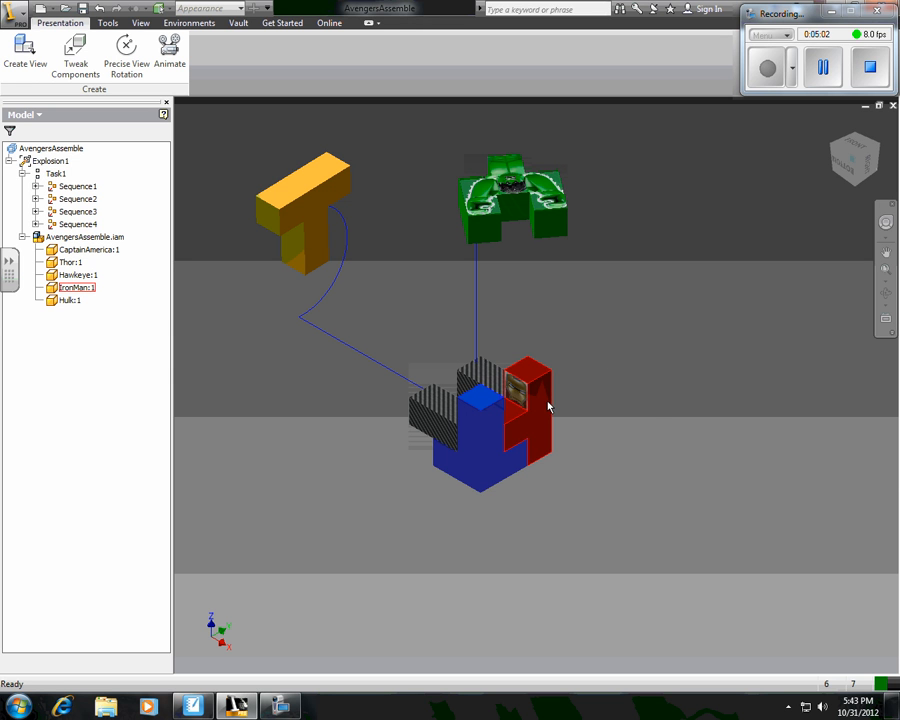
# Tweak the red IronMan piece out of the cube by about -5.31 in along Y and about 4.27 in upward along X.
pyautogui.click(75, 52)
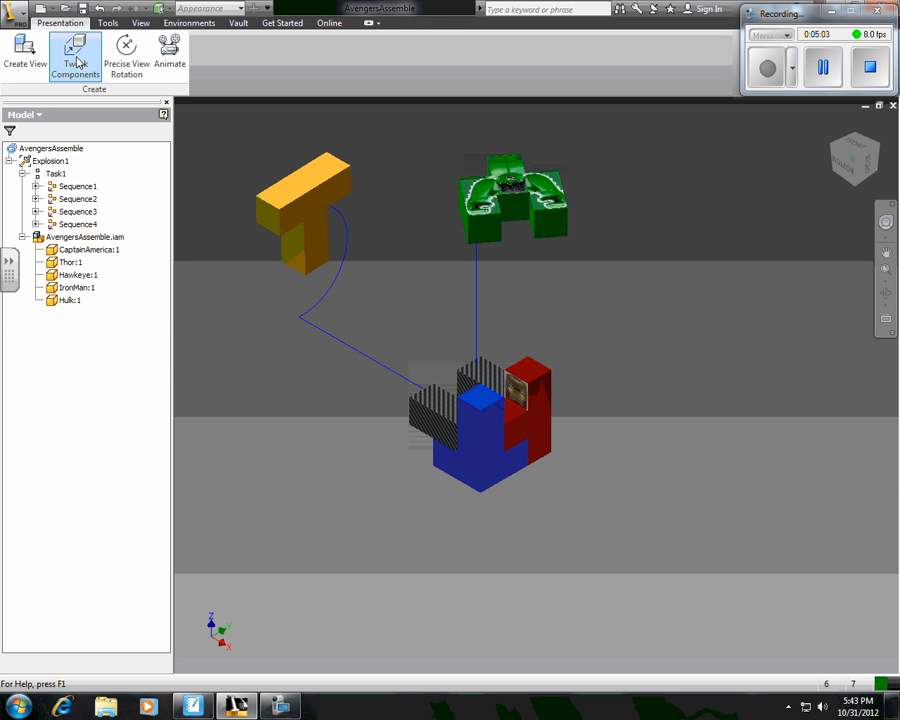
pyautogui.click(540, 428)
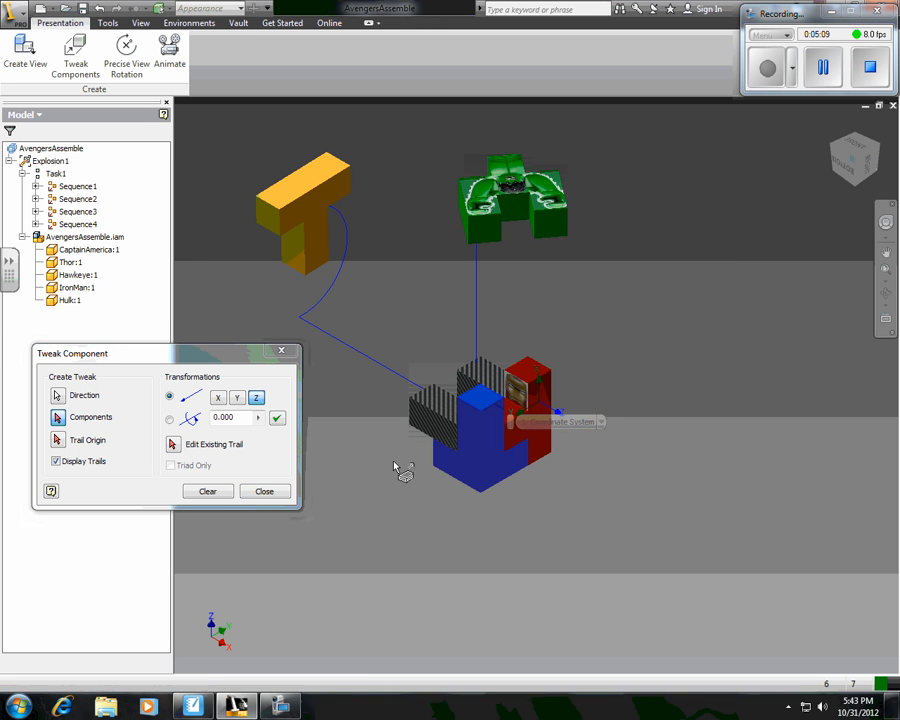
pyautogui.click(238, 402)
pyautogui.click(538, 432)
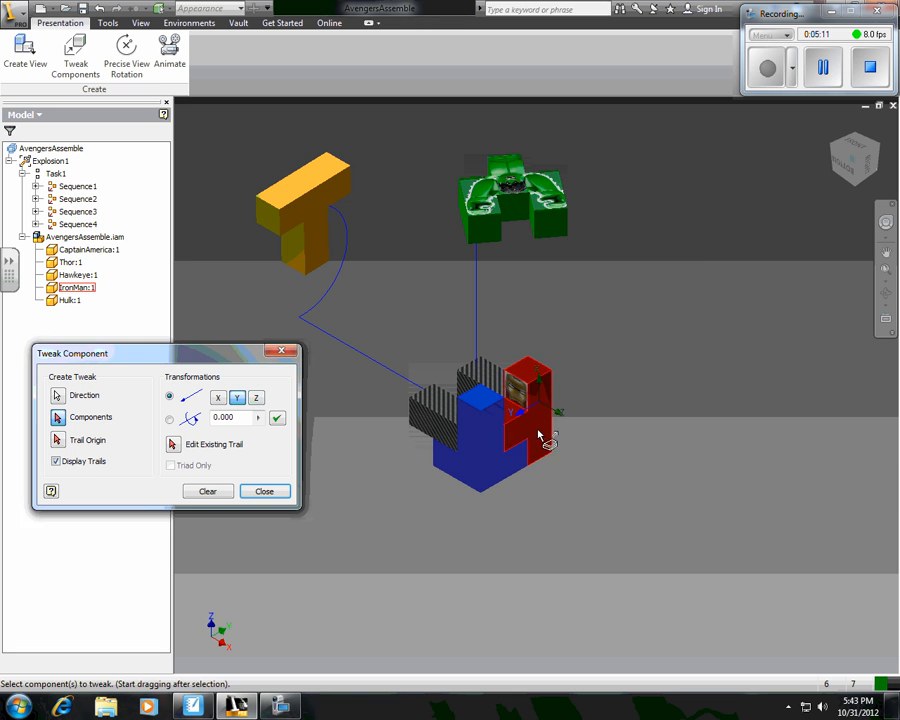
pyautogui.moveTo(538, 432); pyautogui.dragTo(778, 368)
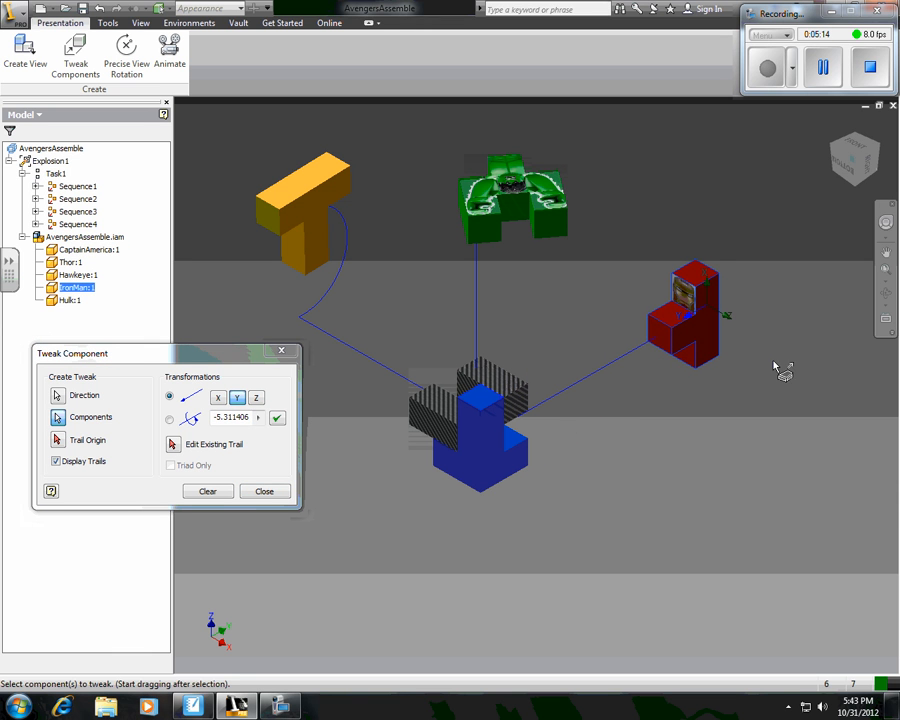
pyautogui.click(221, 399)
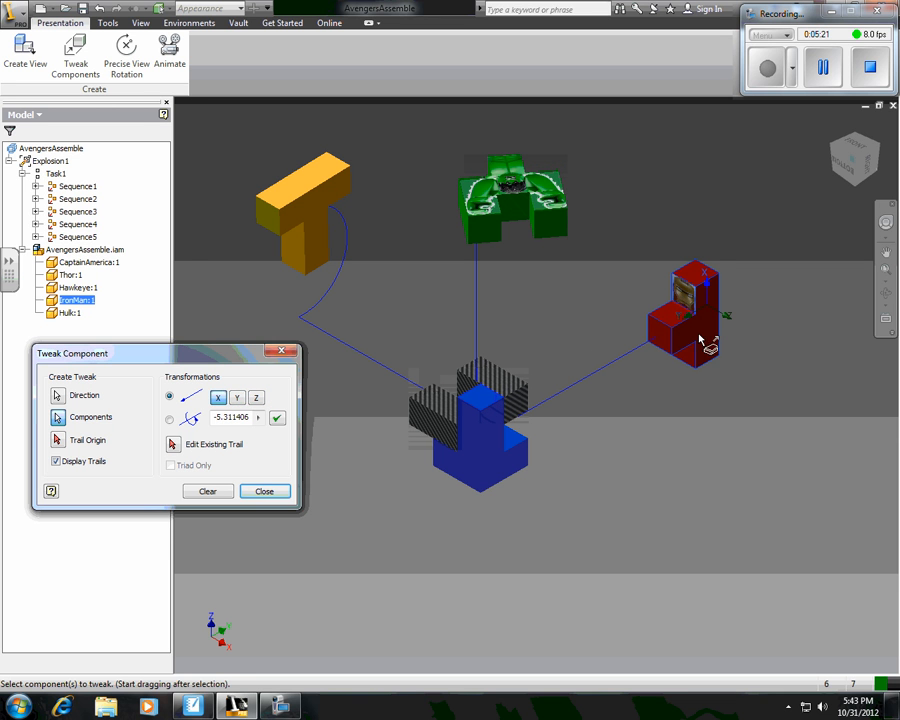
pyautogui.moveTo(700, 343); pyautogui.dragTo(685, 148)
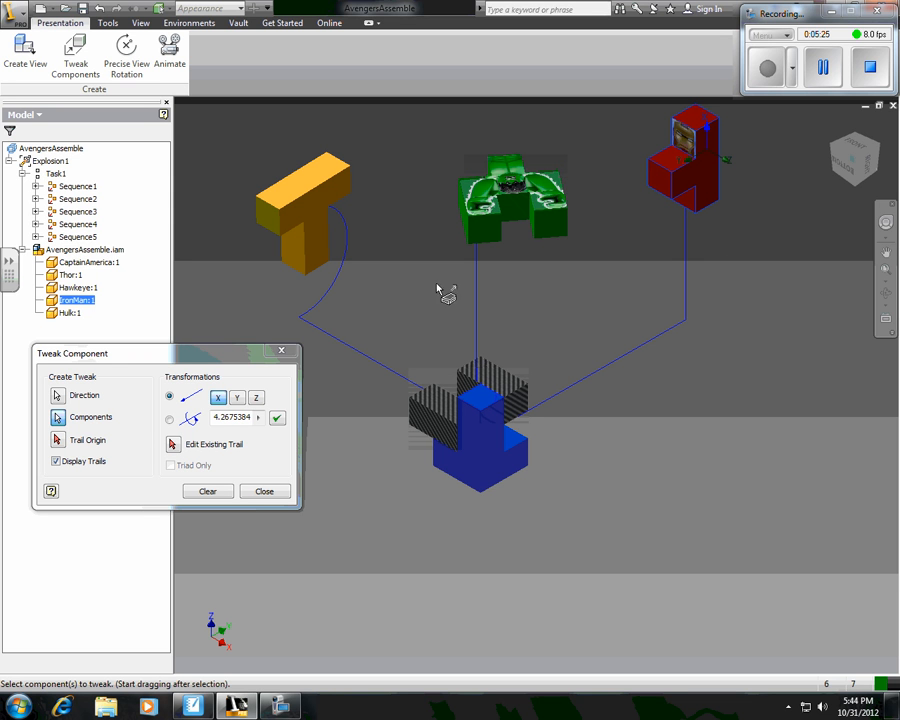
# Add a rotational tweak that turns the red IronMan piece 360 degrees about its X axis, and finish tweaking.
pyautogui.click(170, 420)
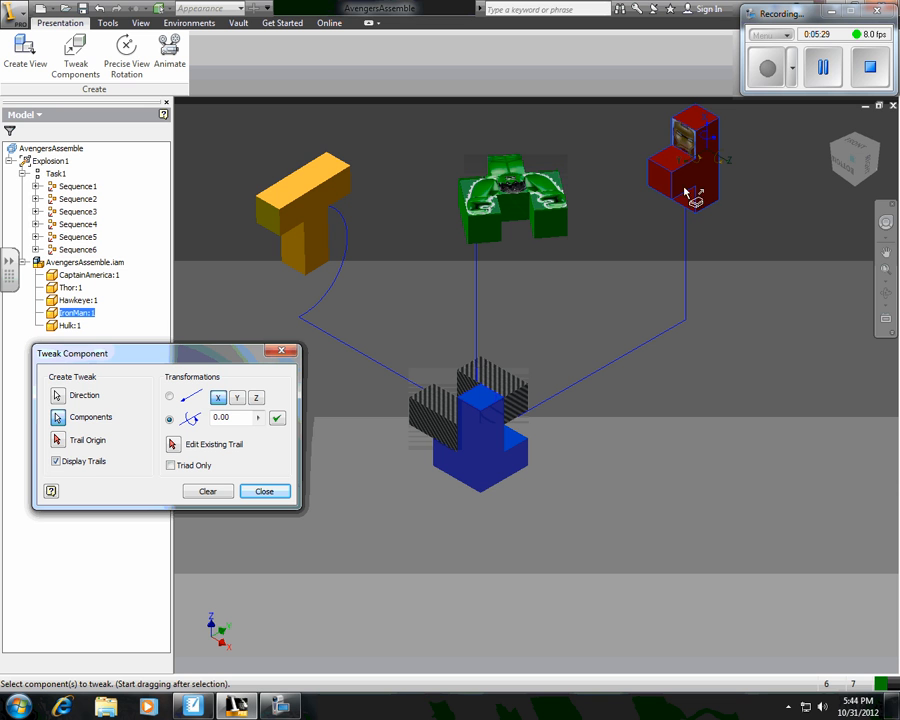
pyautogui.moveTo(235, 418); pyautogui.dragTo(197, 418)
pyautogui.write('360')
pyautogui.click(277, 418)
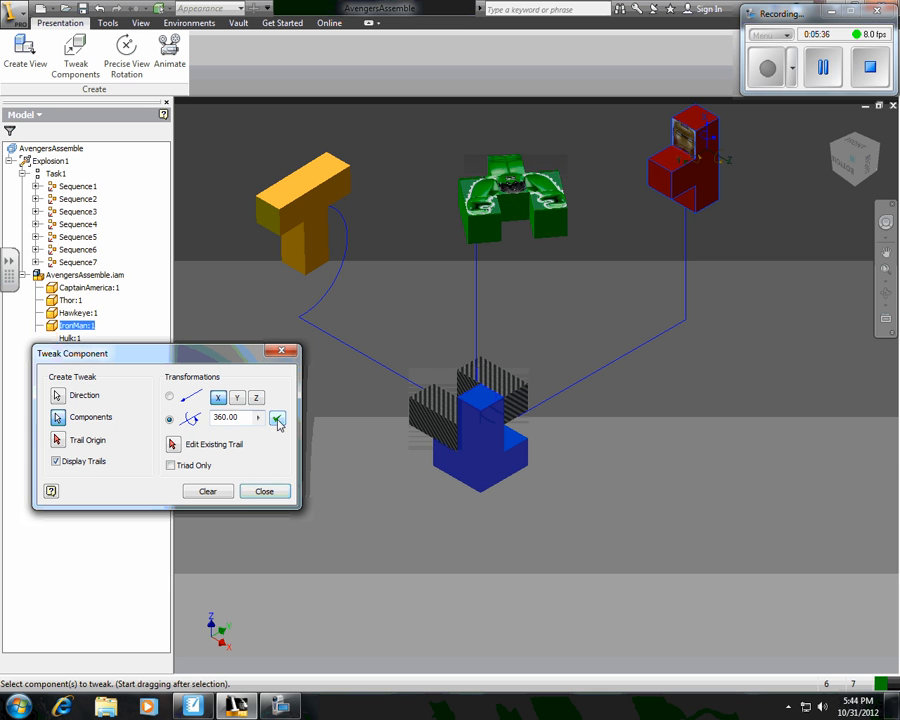
pyautogui.click(263, 491)
# Play the animation forward to preview the red IronMan piece's motion, and reset it to the exploded state.
pyautogui.click(170, 58)
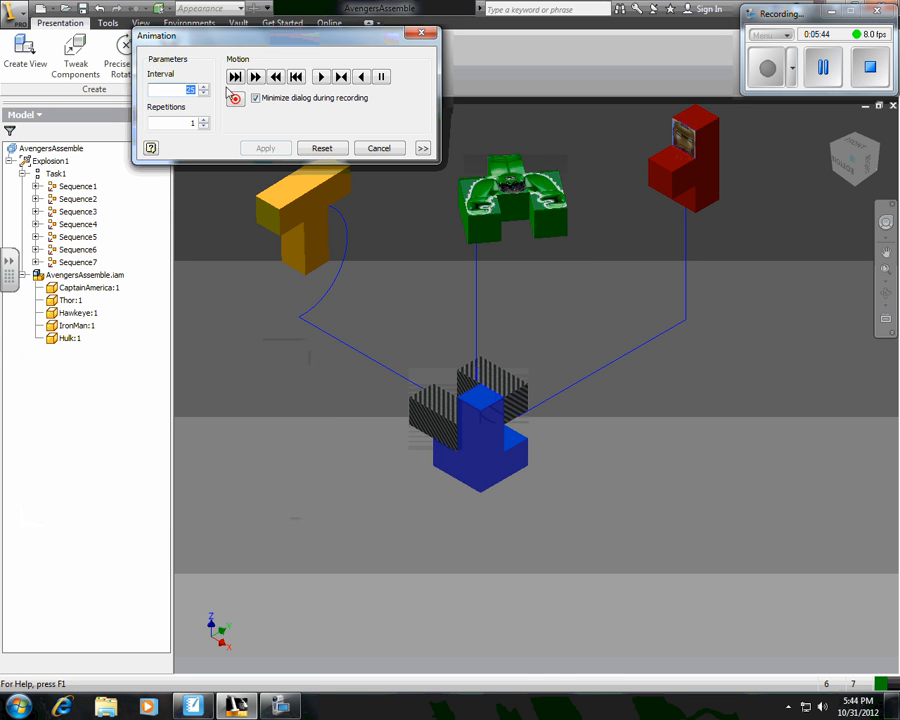
pyautogui.click(321, 78)
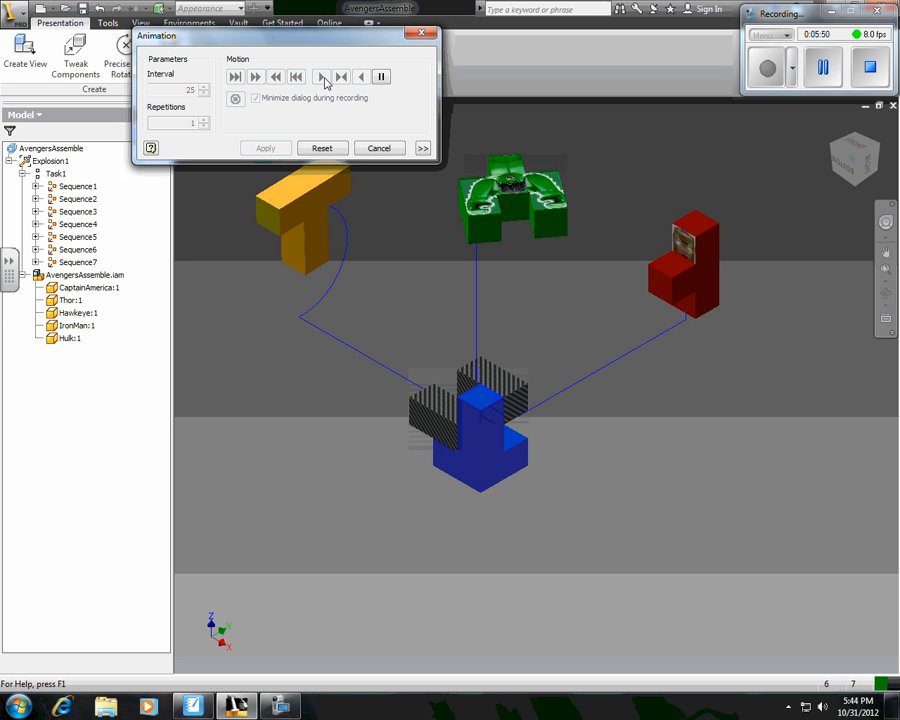
pyautogui.click(340, 148)
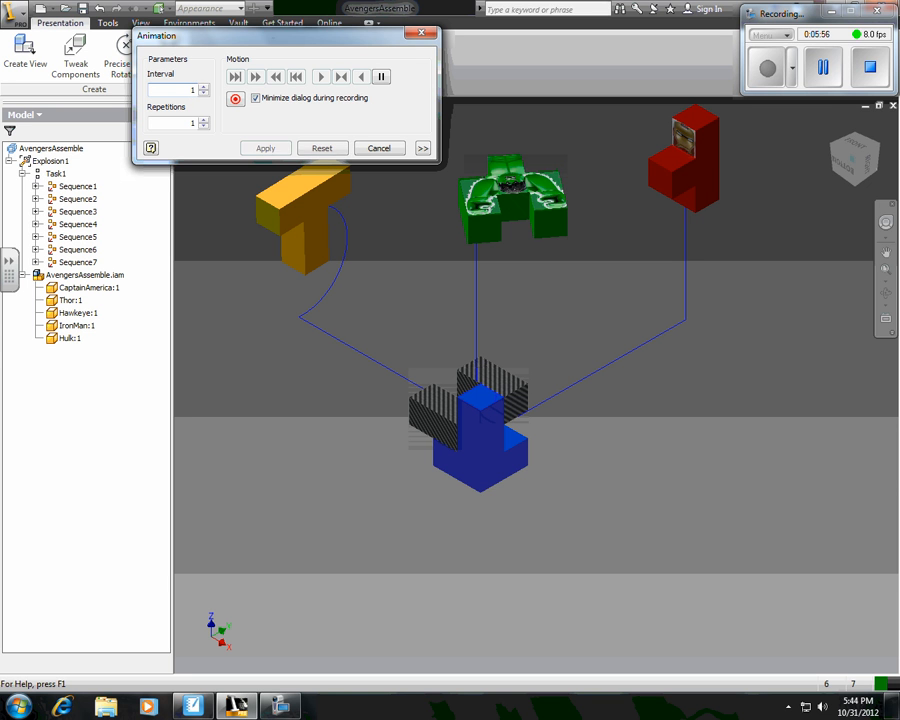
# Set the animation interval to 10, apply it, and play the whole assembly sequence forward at that interval.
pyautogui.write('10')
pyautogui.click(264, 148)
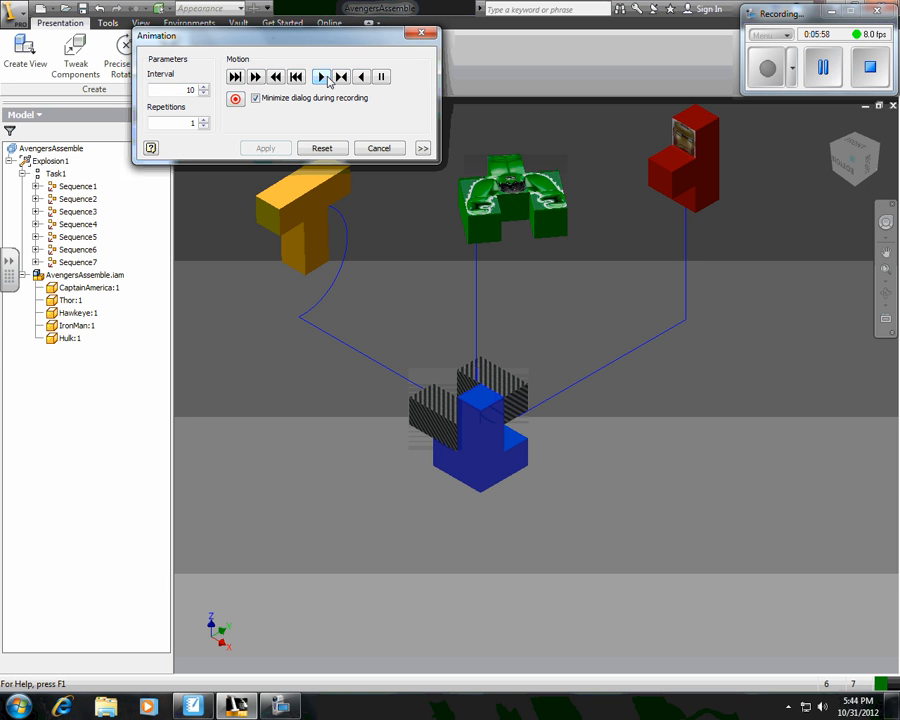
pyautogui.click(321, 77)
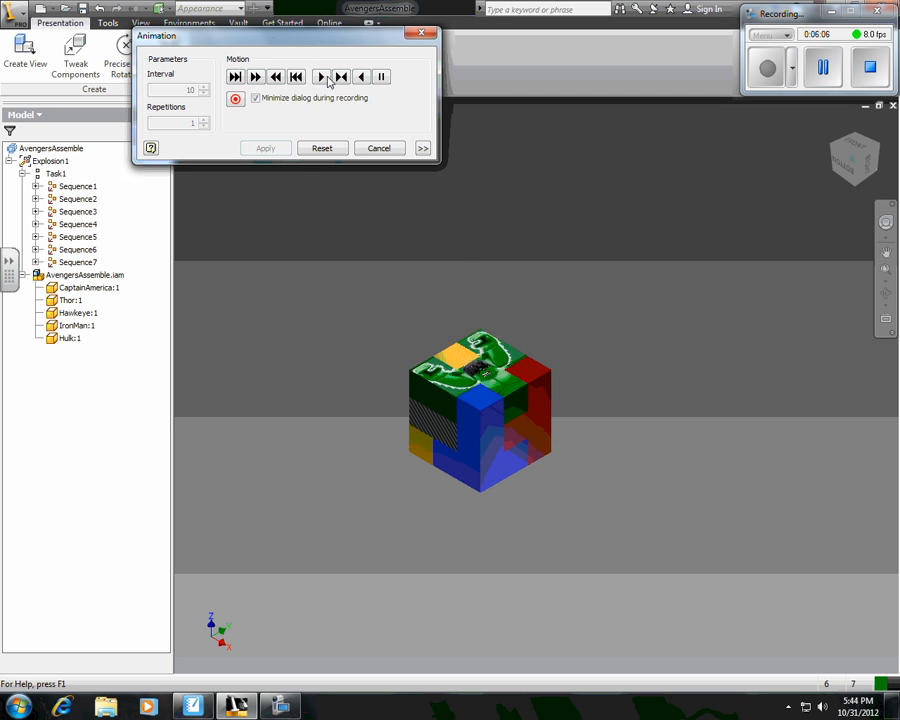
pyautogui.click(378, 149)
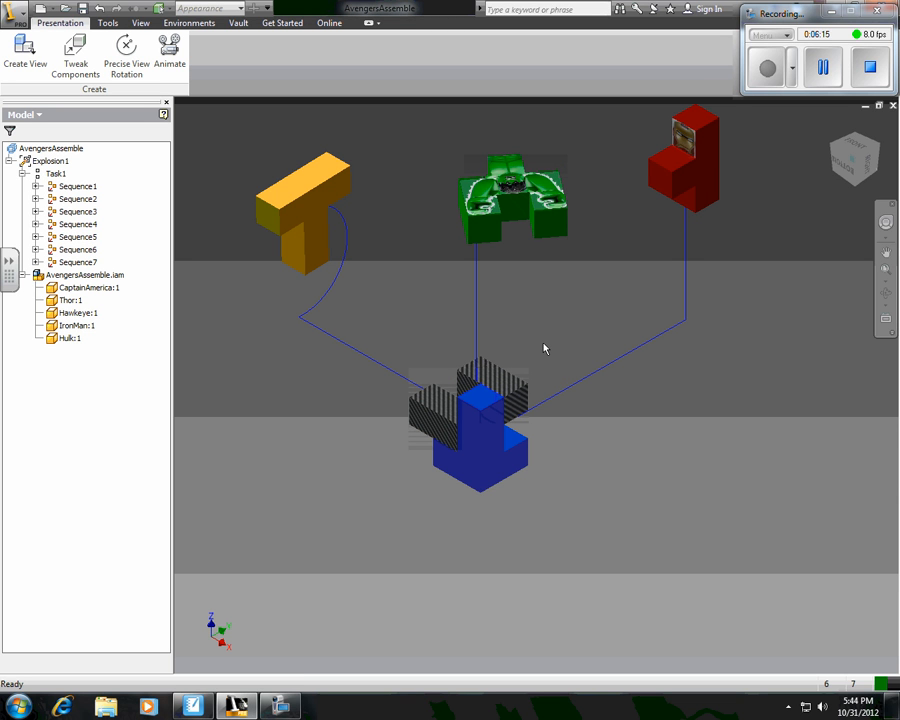
# Tweak the striped Hawkeye piece out of the cube along Z by about 8.52 in, with its trail displayed.
pyautogui.click(27, 62)
pyautogui.click(355, 275)
pyautogui.click(75, 50)
pyautogui.click(521, 411)
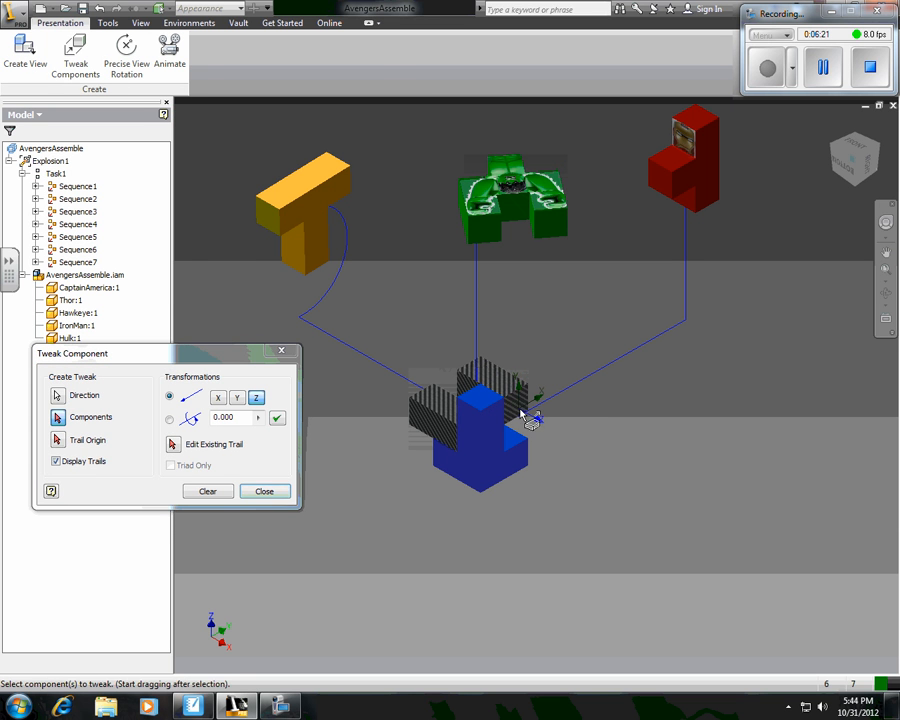
pyautogui.click(516, 399)
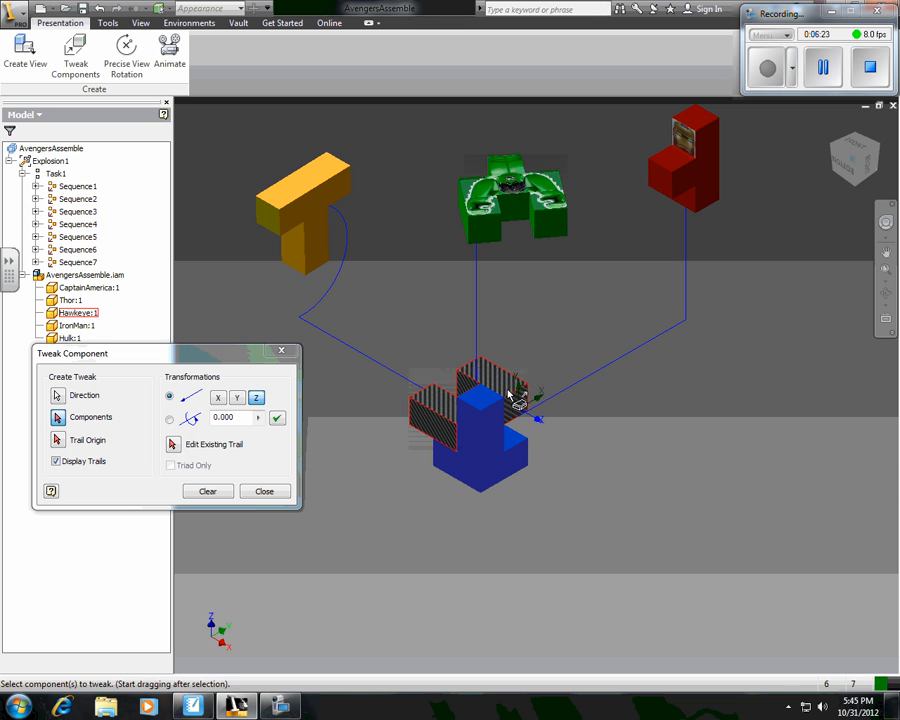
pyautogui.moveTo(512, 396); pyautogui.dragTo(836, 591)
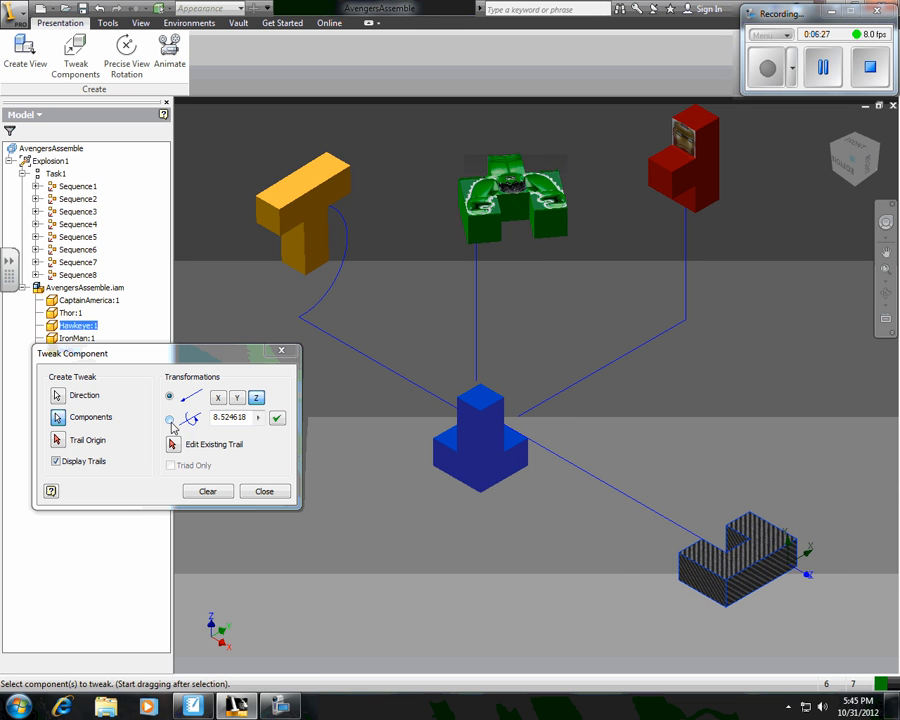
# Add a rotational tweak that turns the striped Hawkeye piece 90 degrees about its Z axis, and finish tweaking.
pyautogui.click(170, 421)
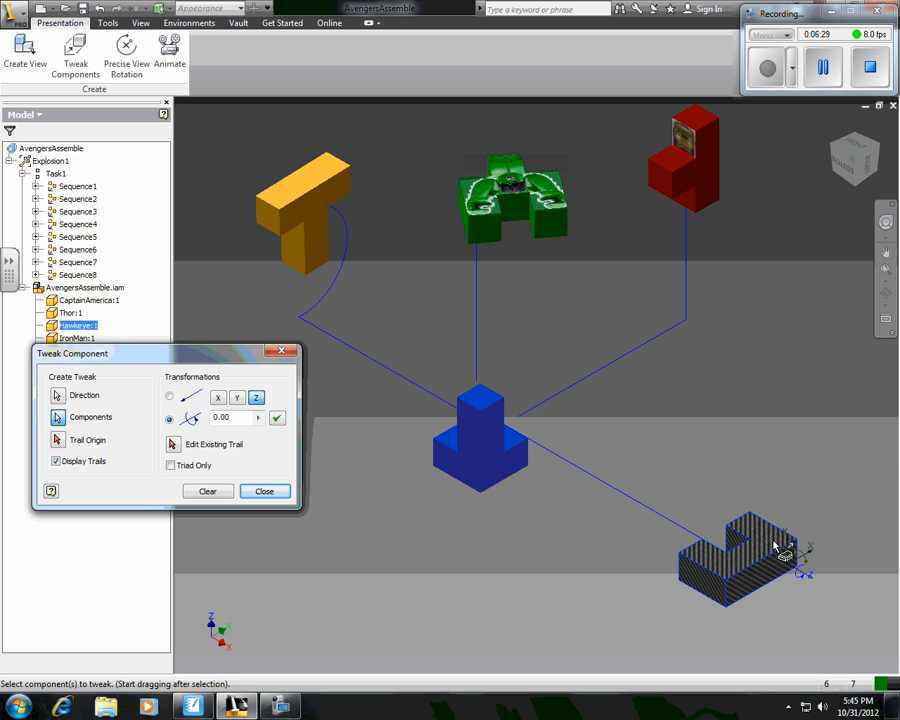
pyautogui.moveTo(228, 418); pyautogui.dragTo(206, 424)
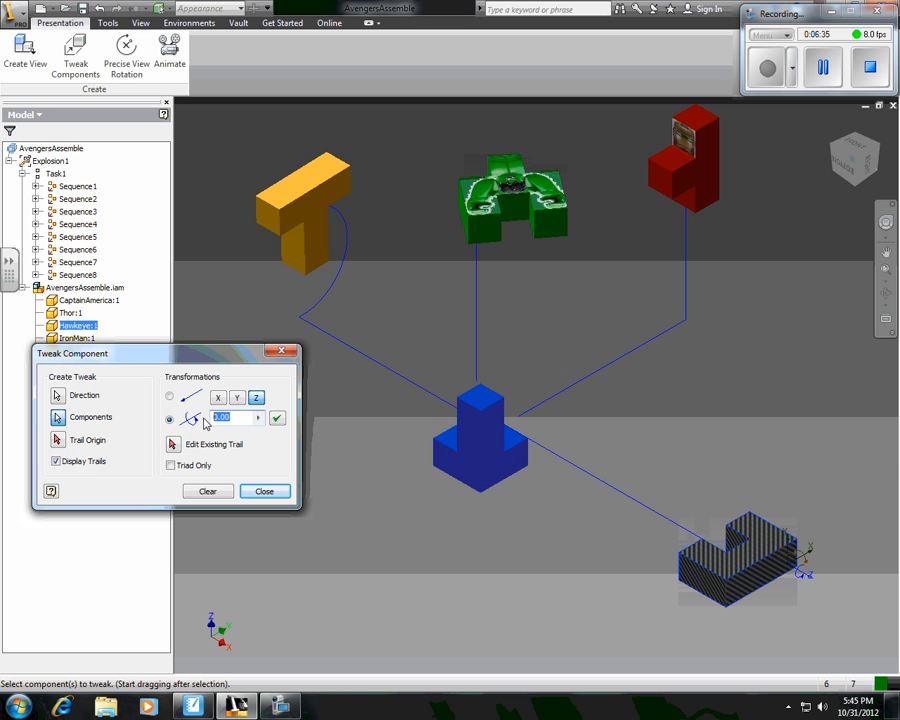
pyautogui.write('90')
pyautogui.click(277, 418)
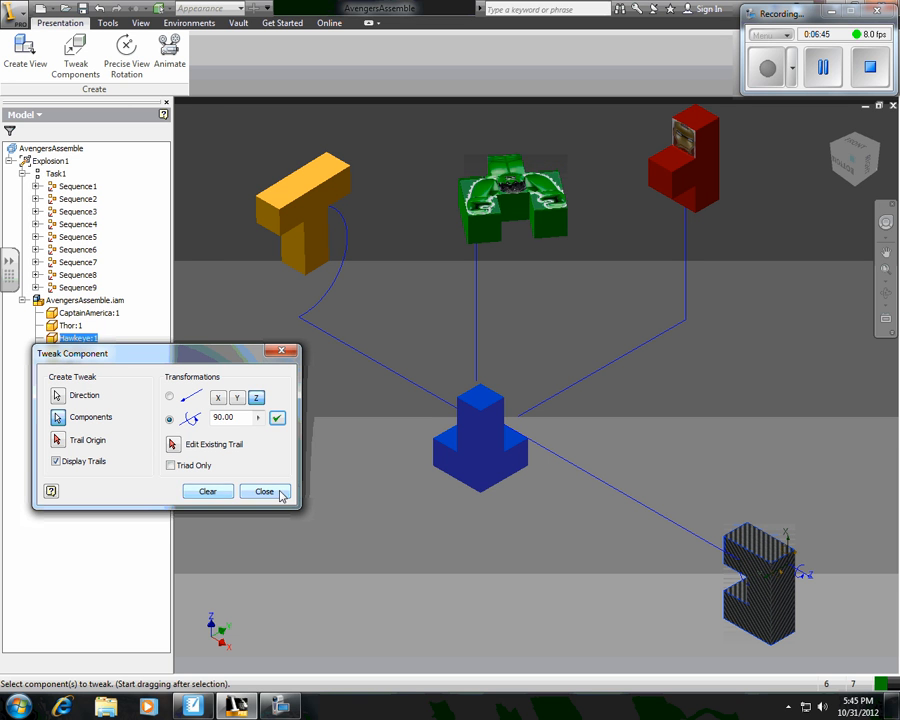
pyautogui.click(265, 492)
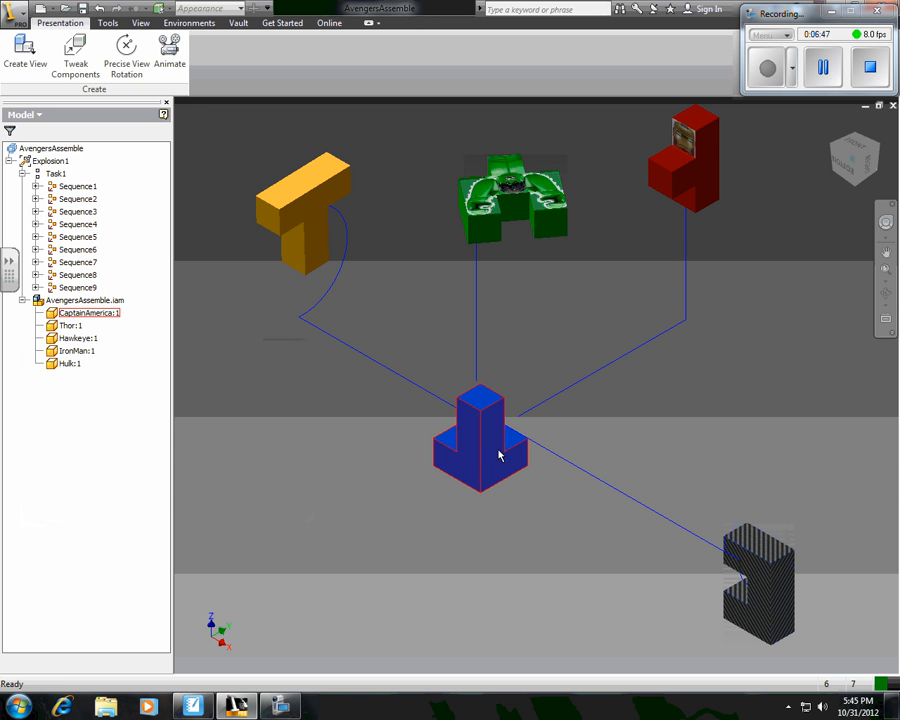
# Tweak the blue CaptainAmerica piece out of the centre along Z by about 3.31 in, with its trail displayed.
pyautogui.click(75, 50)
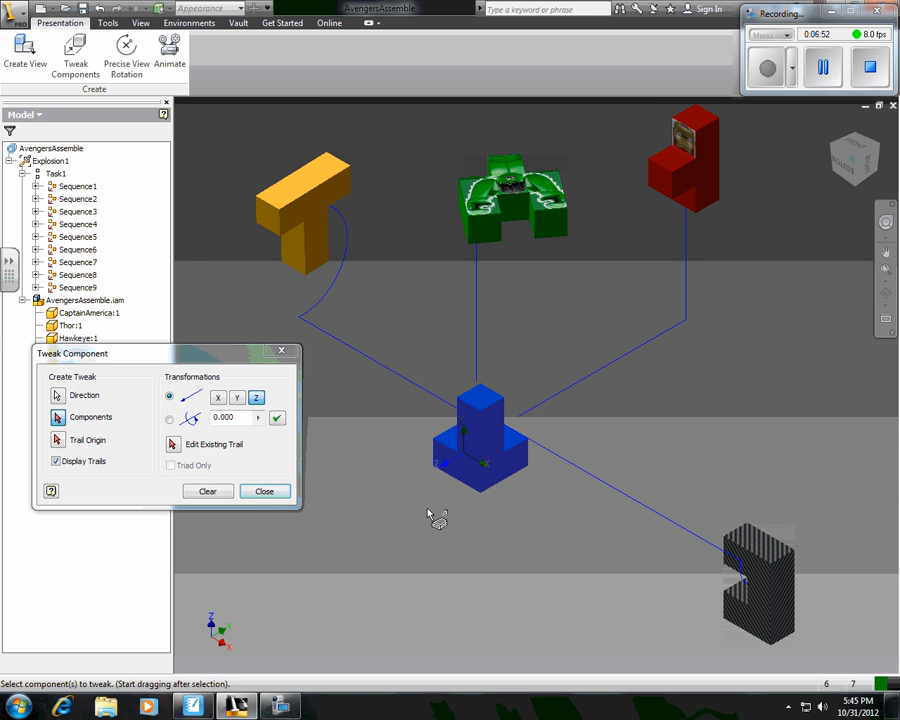
pyautogui.click(470, 472)
pyautogui.moveTo(470, 472); pyautogui.dragTo(333, 530)
# Try moving the blue CaptainAmerica piece straight down along Y by about 2.94 in, and undo that tweak.
pyautogui.click(241, 402)
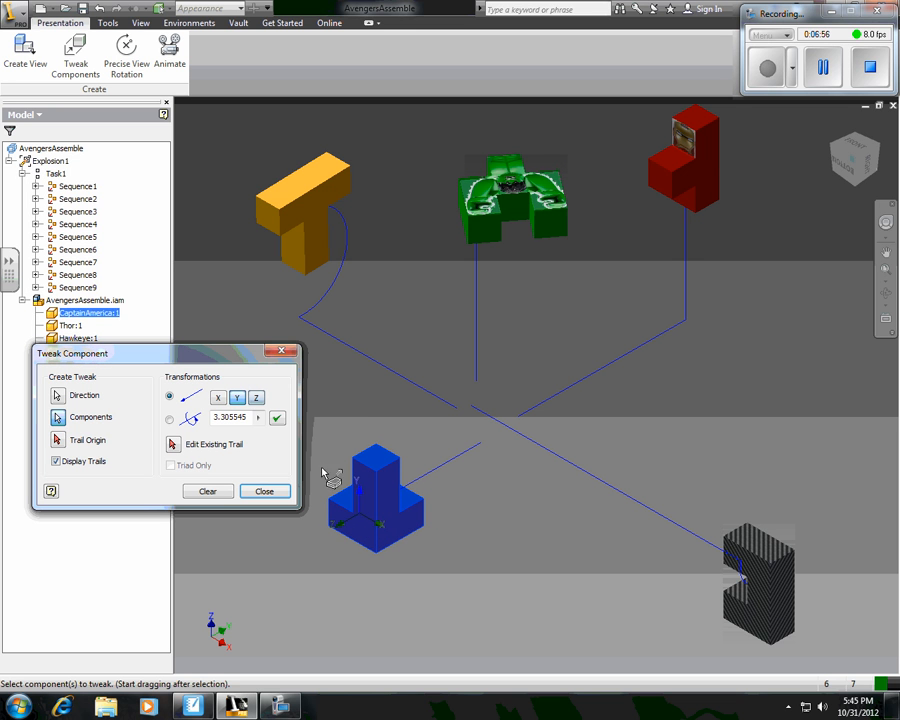
pyautogui.moveTo(358, 507); pyautogui.dragTo(380, 645)
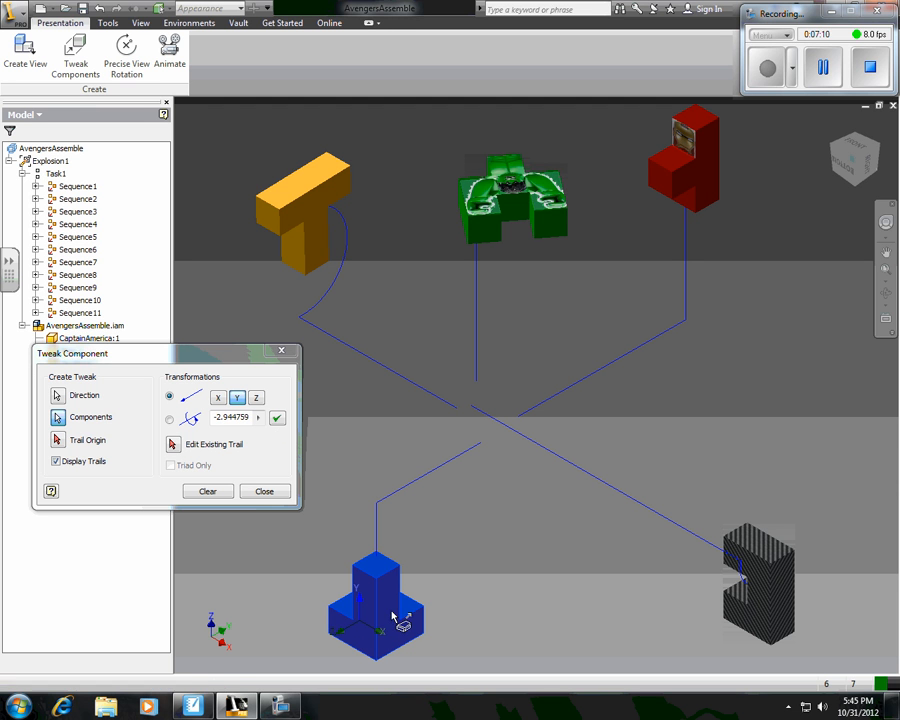
pyautogui.moveTo(392, 612); pyautogui.dragTo(386, 481)
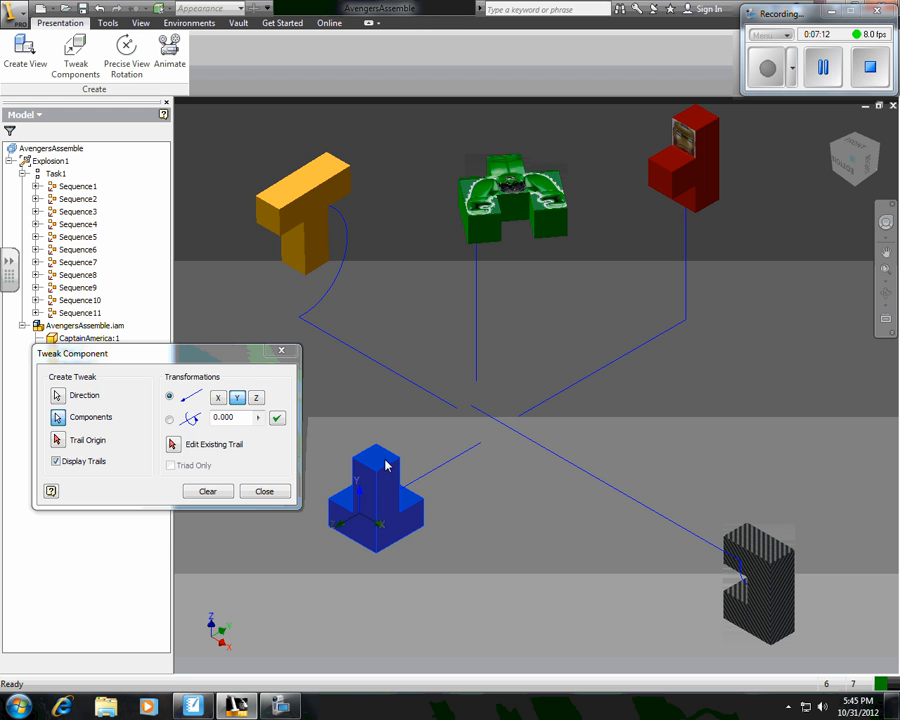
pyautogui.hotkey('ctrl', 'z')
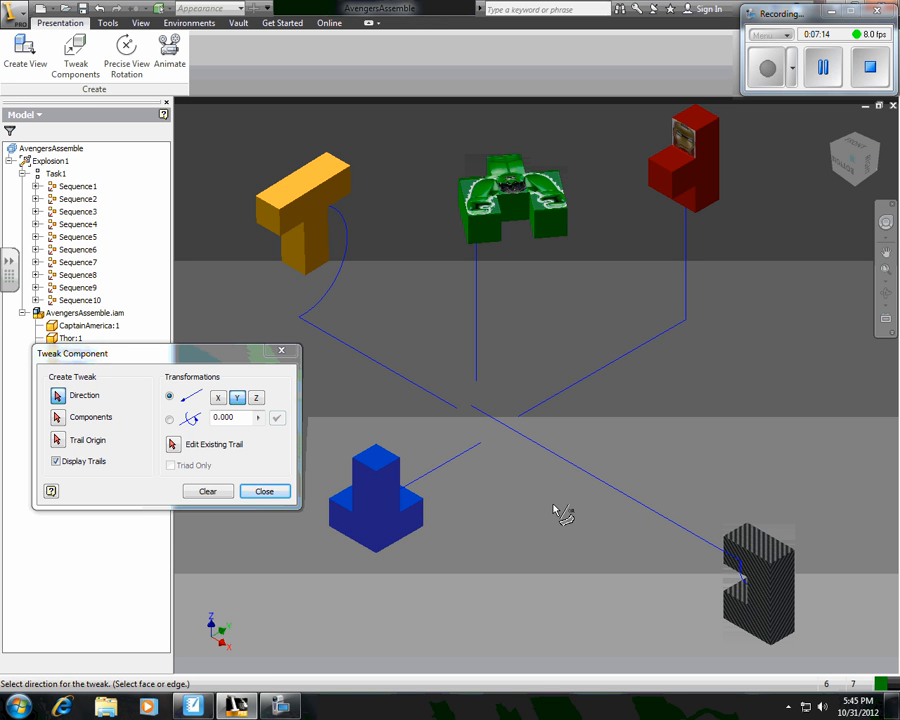
# Try to set up a 360-degree rotational tweak of the blue CaptainAmerica piece about its Z axis.
pyautogui.click(170, 419)
pyautogui.click(364, 466)
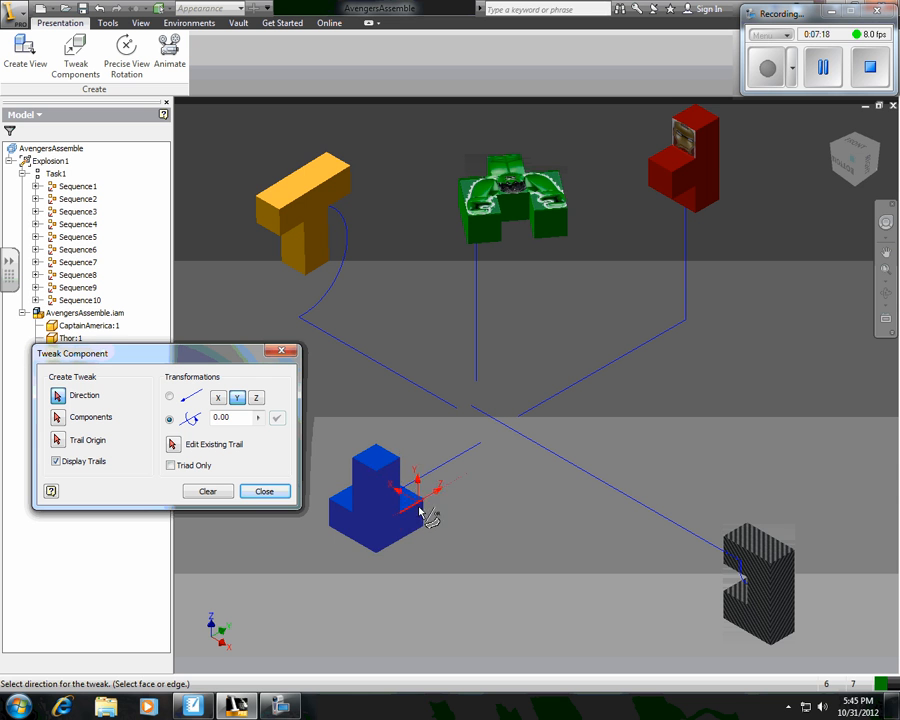
pyautogui.click(417, 536)
pyautogui.press('F4')
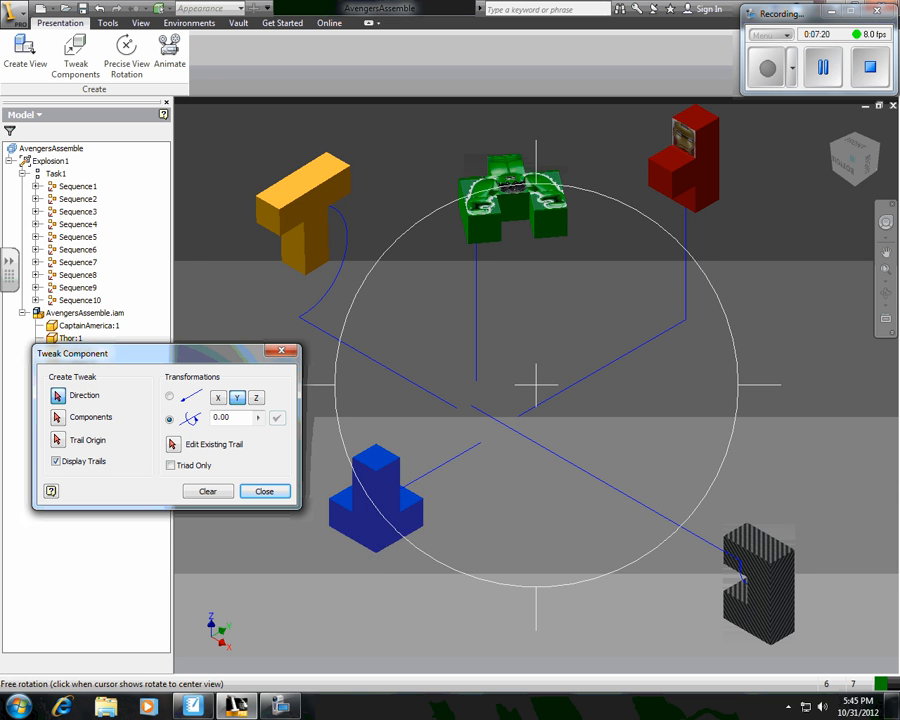
pyautogui.moveTo(402, 530); pyautogui.dragTo(502, 511)
pyautogui.click(400, 412)
pyautogui.press('F4')
pyautogui.click(236, 418)
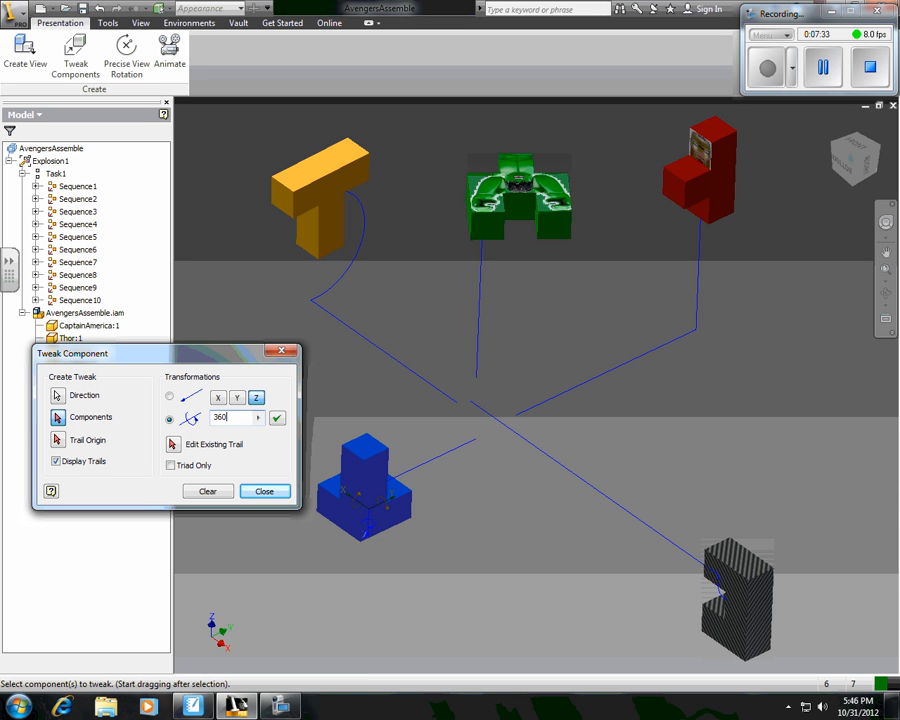
pyautogui.click(260, 491)
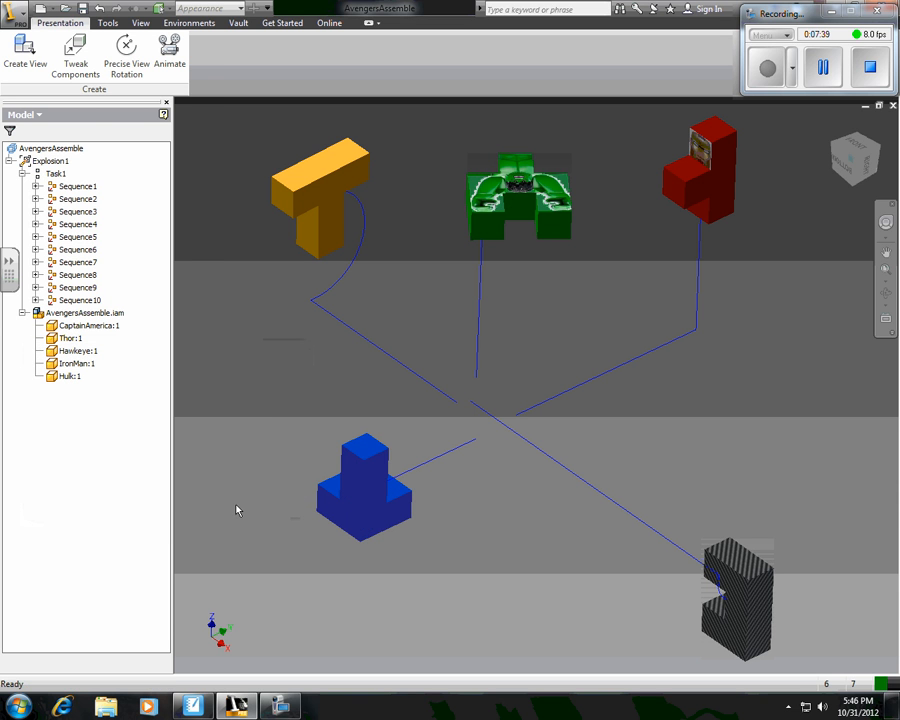
# Preview the assembly animation forward and in reverse at interval 10, and close the animation controls.
pyautogui.click(170, 56)
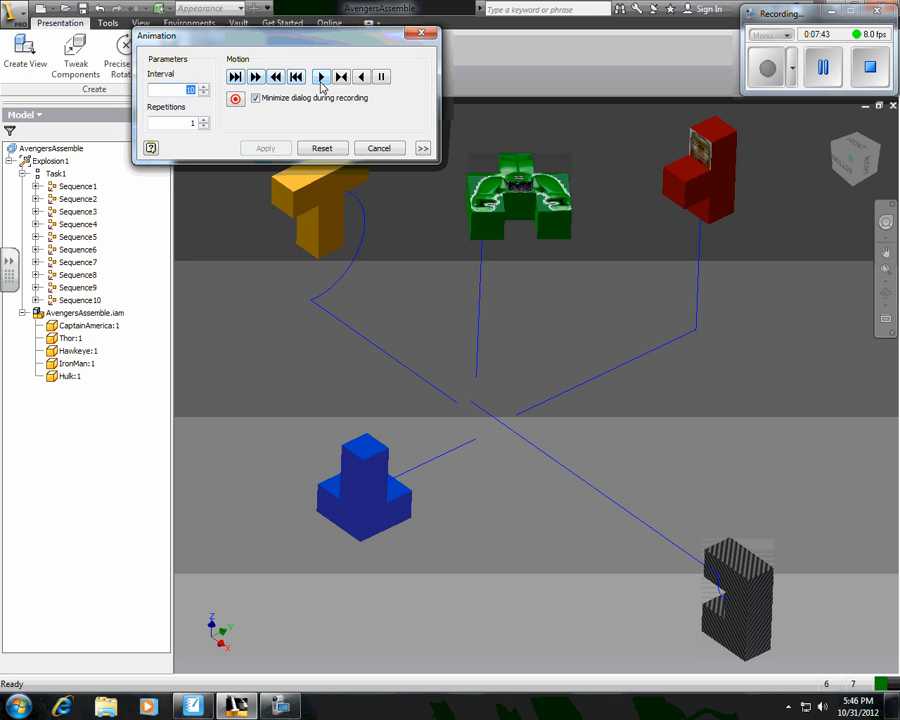
pyautogui.click(321, 78)
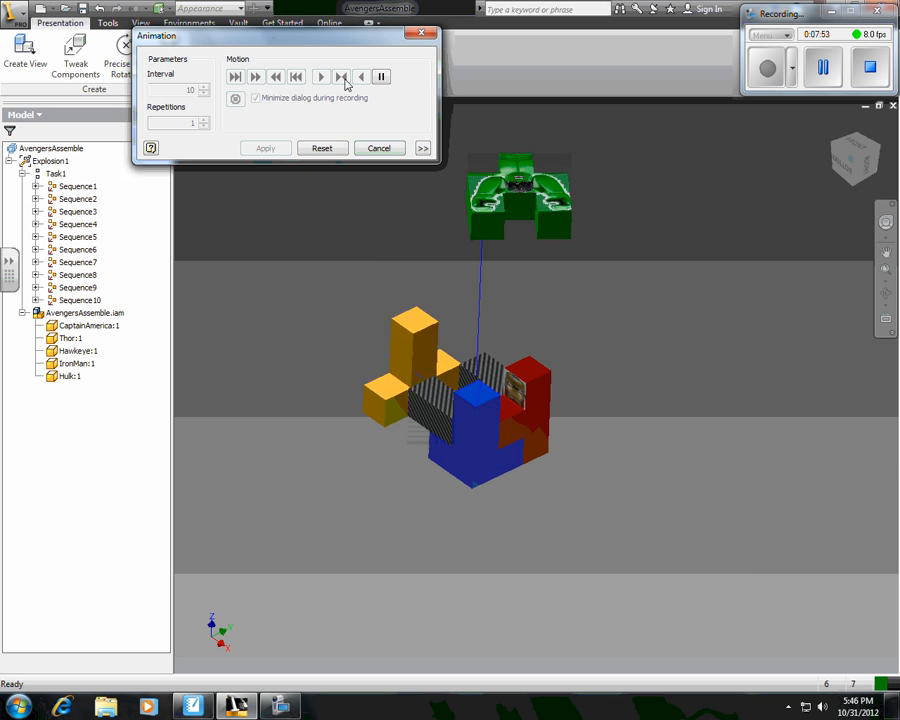
pyautogui.click(381, 76)
pyautogui.click(360, 78)
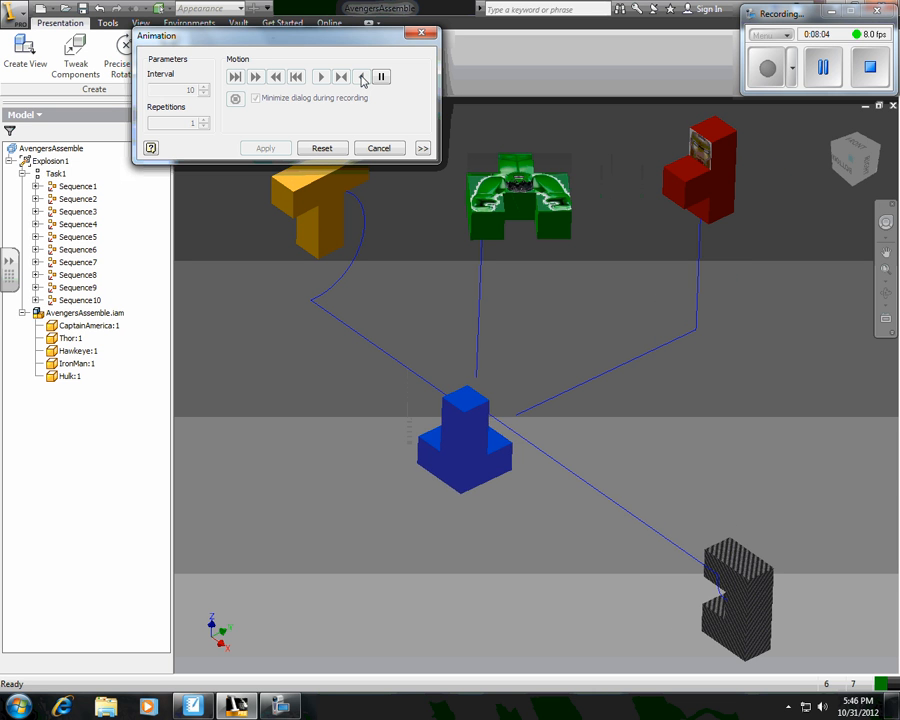
pyautogui.click(378, 148)
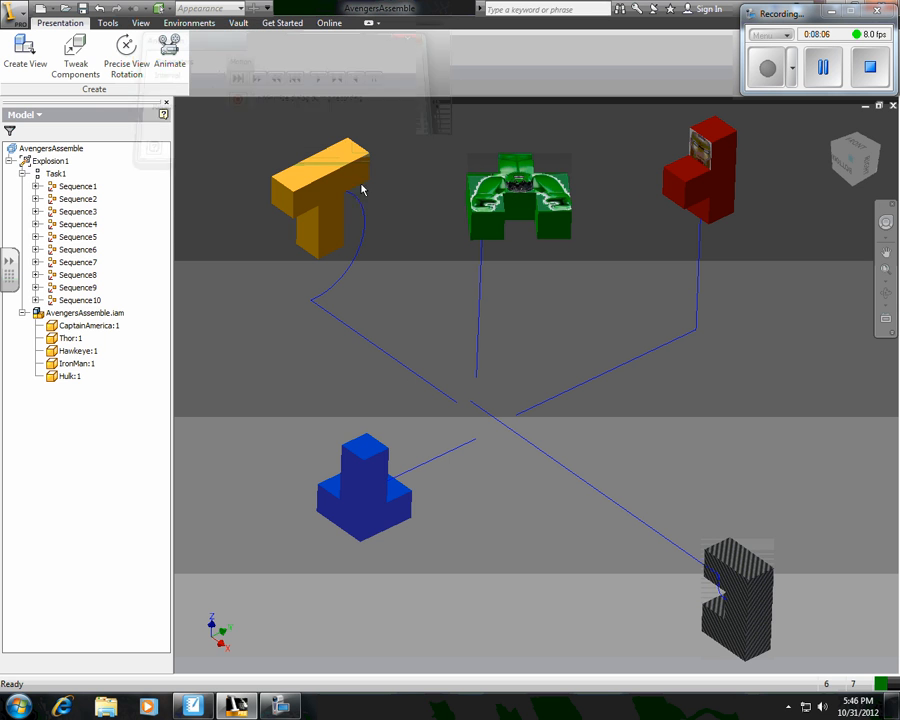
# View the browser in Assembly View, return it to Sequence View, and expand the sequences under Task1.
pyautogui.click(24, 114)
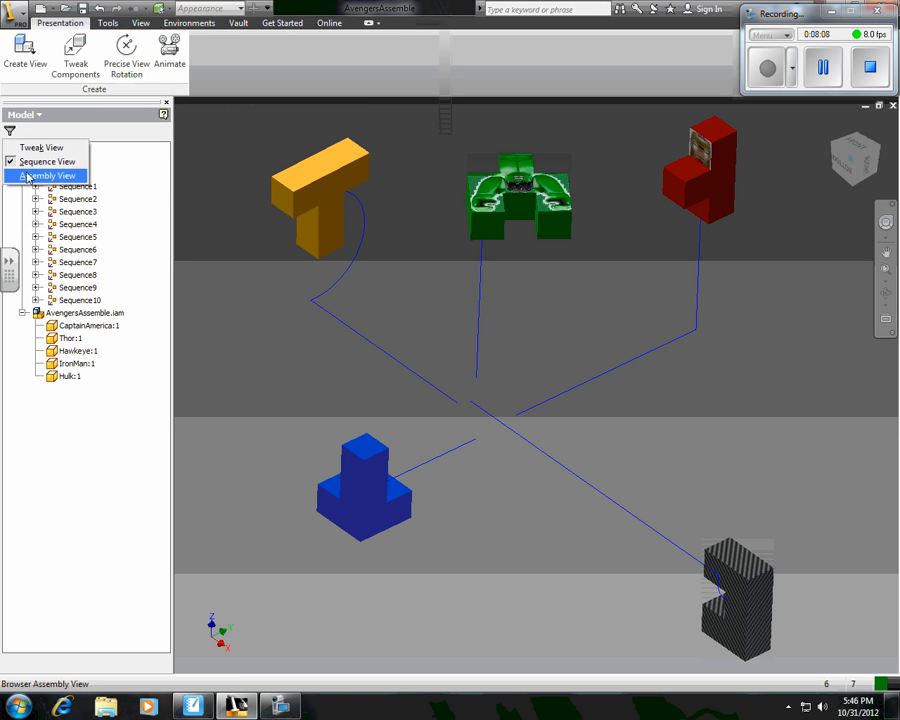
pyautogui.click(40, 174)
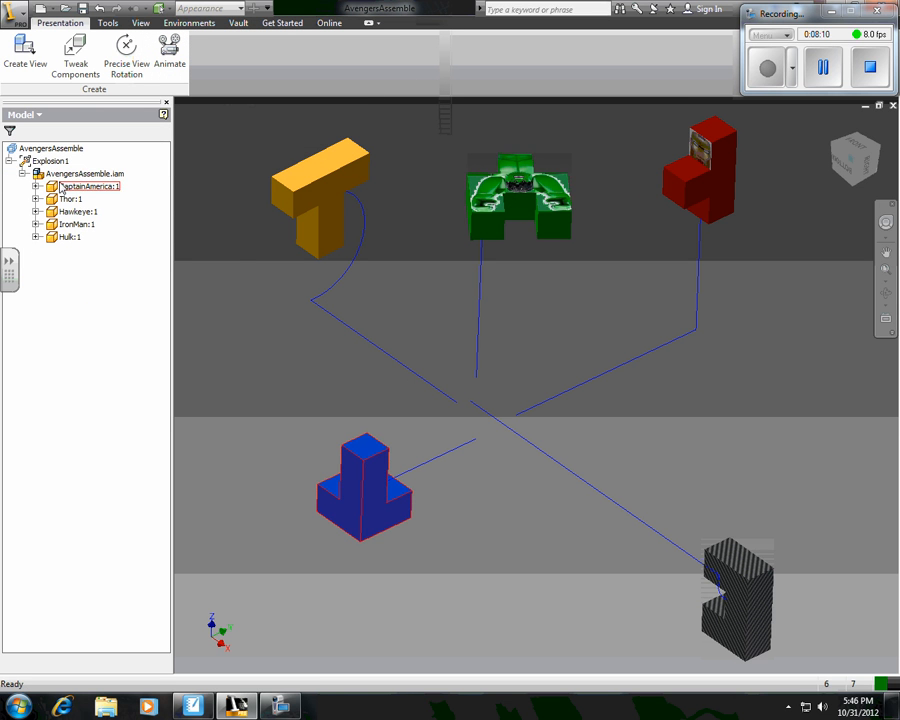
pyautogui.click(10, 131)
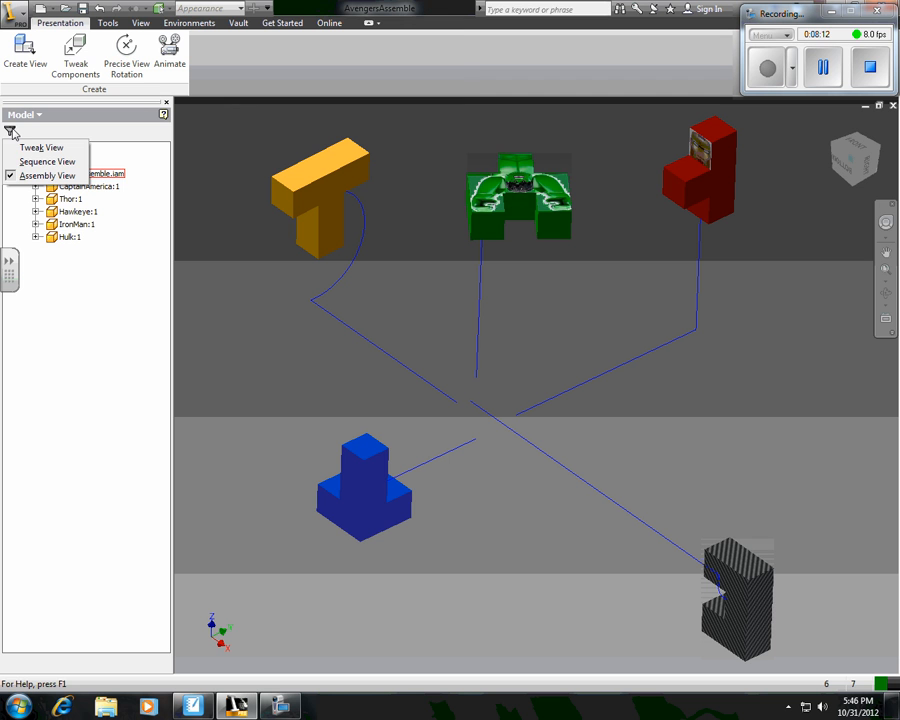
pyautogui.click(32, 161)
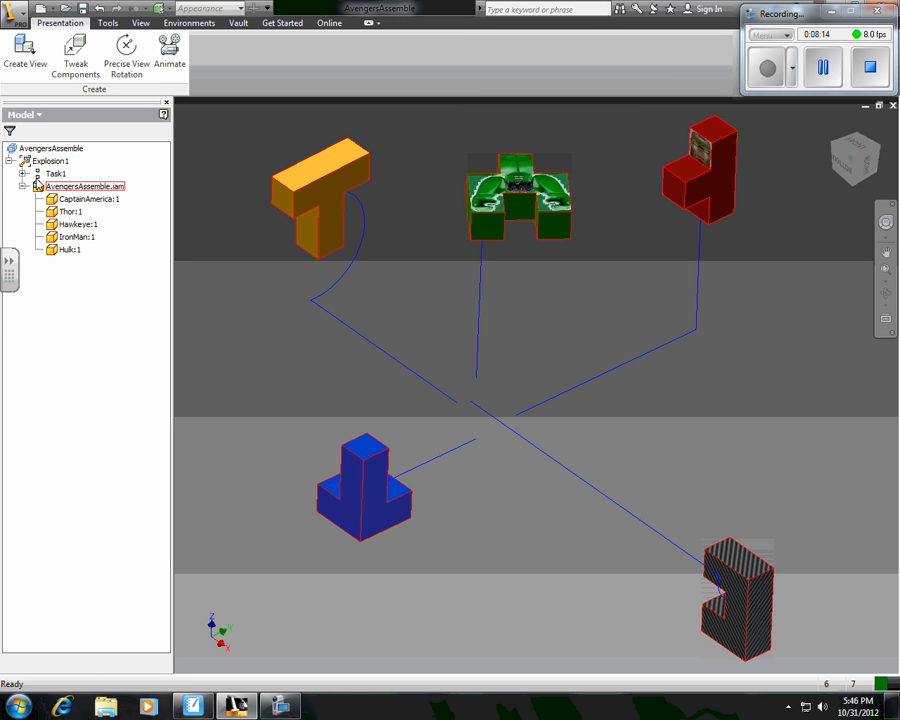
pyautogui.click(22, 174)
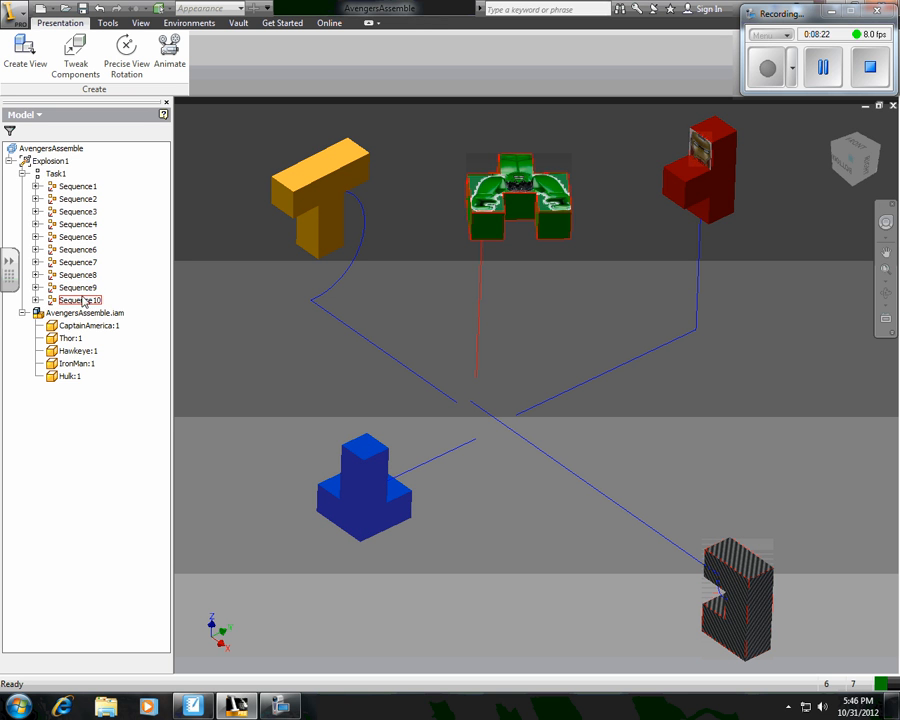
# Move the CaptainAmerica piece's sequence from first to third place in Task1, and play the animation to check the order.
pyautogui.click(77, 187)
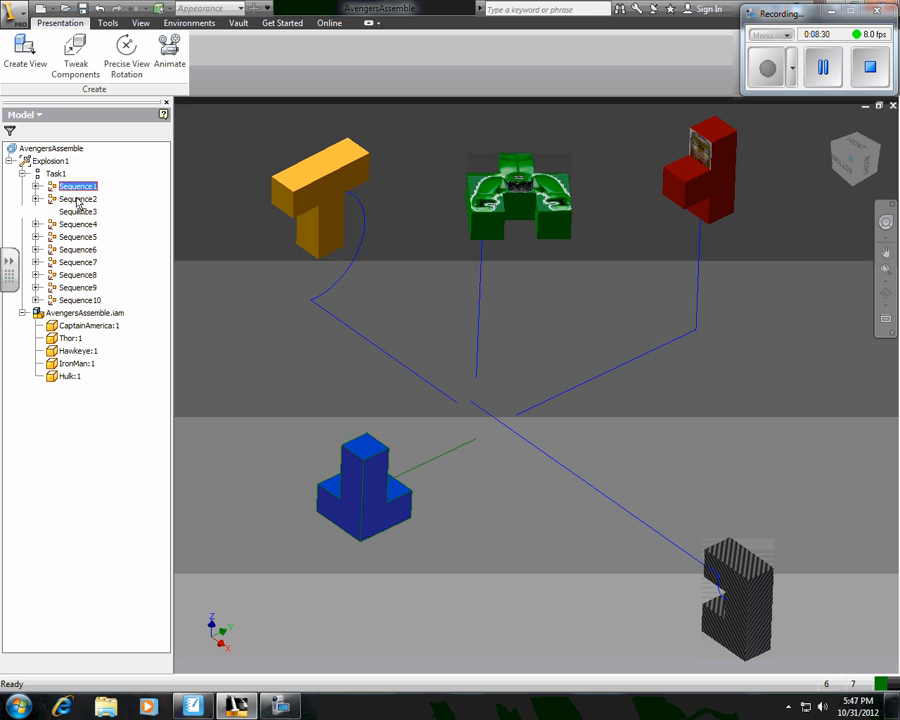
pyautogui.moveTo(77, 199); pyautogui.dragTo(77, 209)
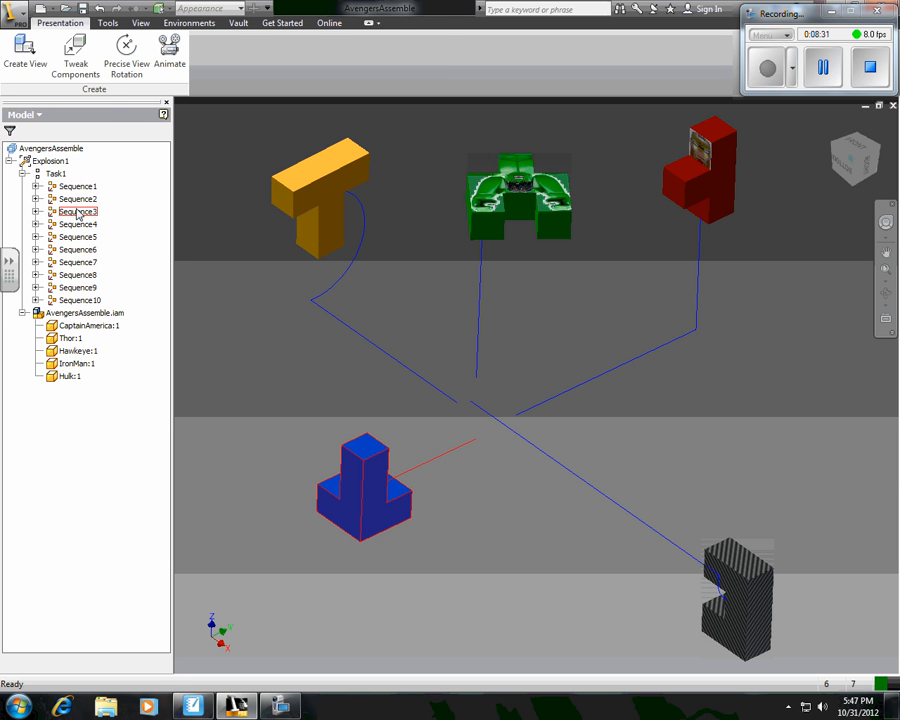
pyautogui.click(167, 55)
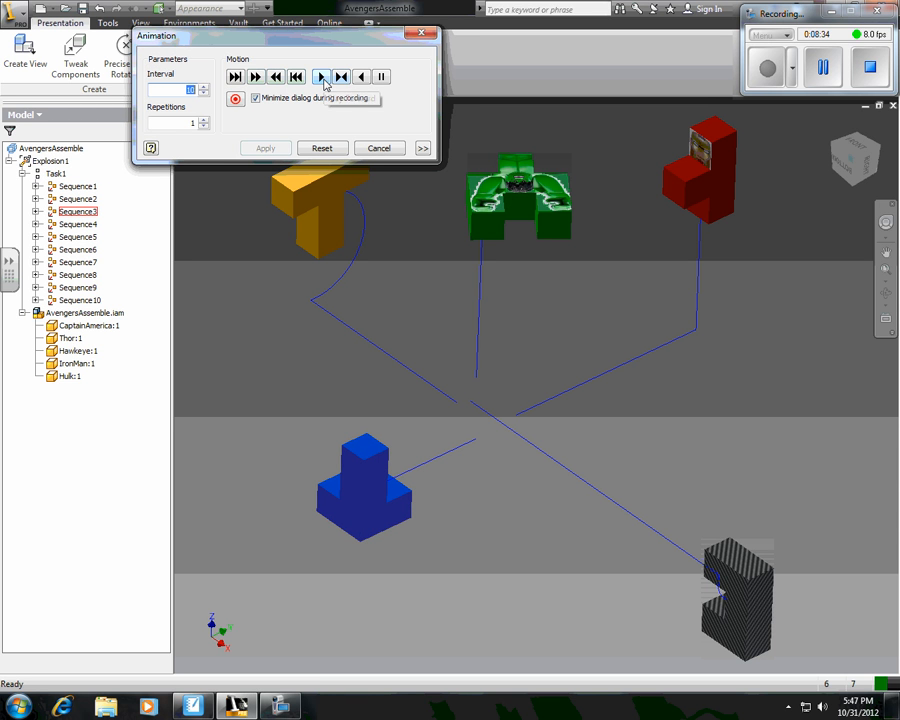
pyautogui.click(357, 78)
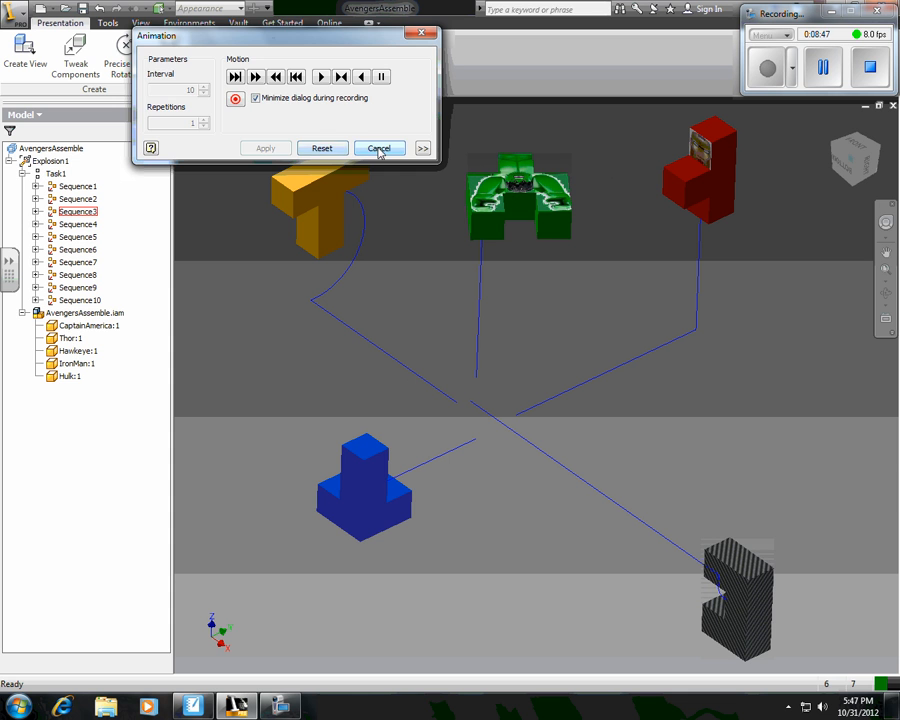
pyautogui.click(379, 149)
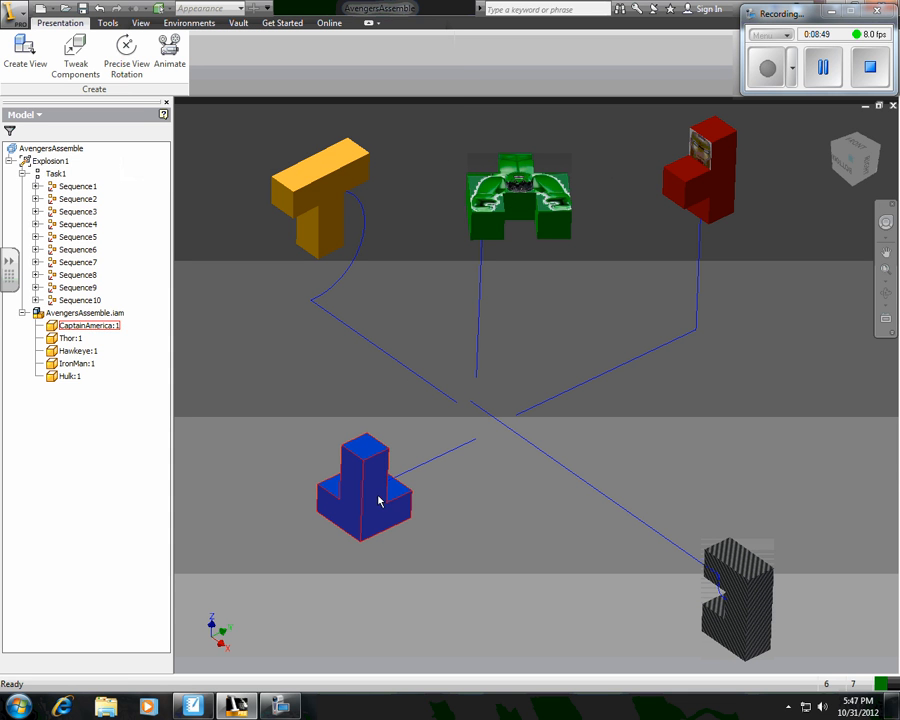
# Add a rotational tweak that turns the blue CaptainAmerica piece 360 degrees about its Z axis, and finish tweaking.
pyautogui.click(75, 52)
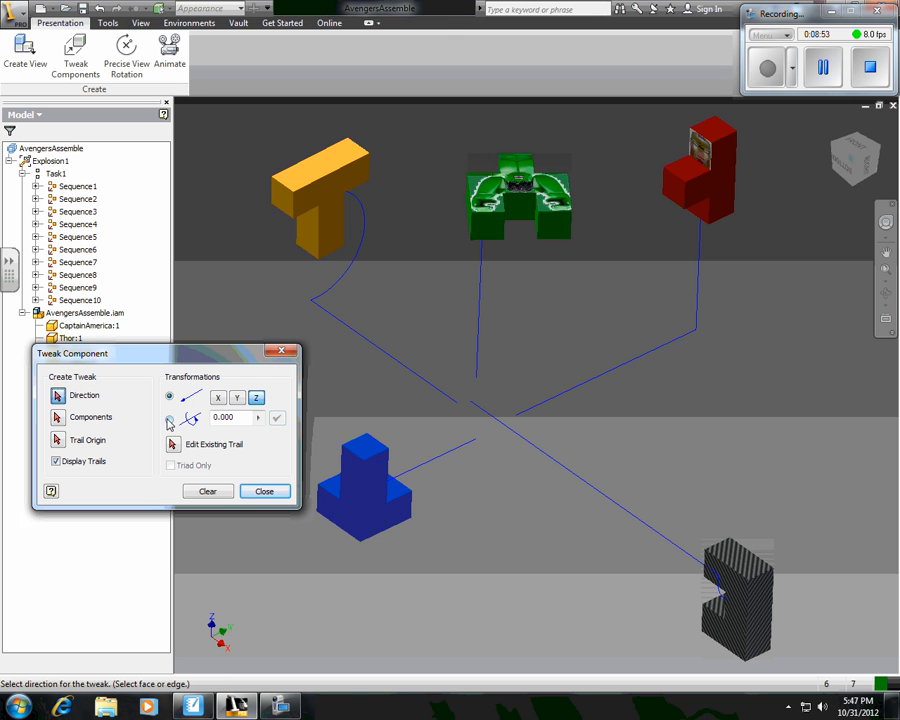
pyautogui.click(169, 420)
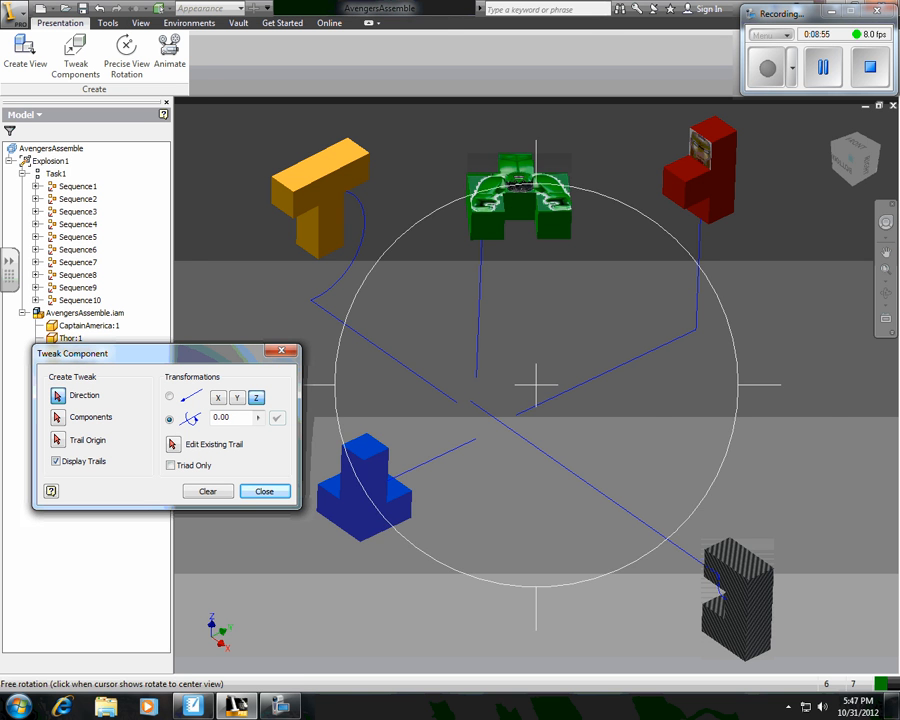
pyautogui.keyDown('shift'); pyautogui.moveTo(391, 541); pyautogui.dragTo(330, 430, button='middle'); pyautogui.keyUp('shift')
pyautogui.click(449, 325)
pyautogui.click(324, 432)
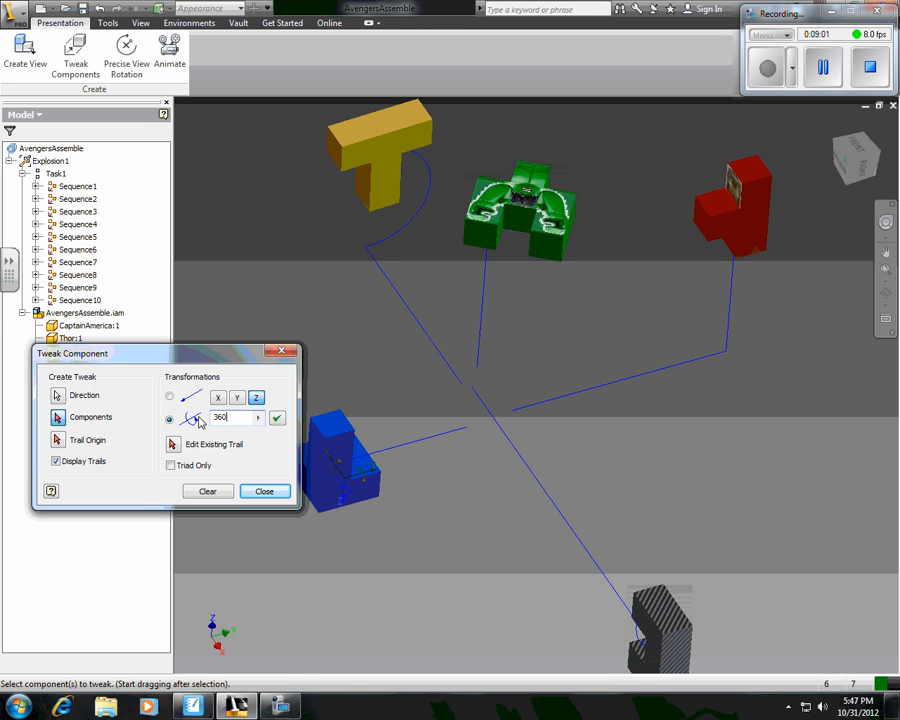
pyautogui.click(278, 418)
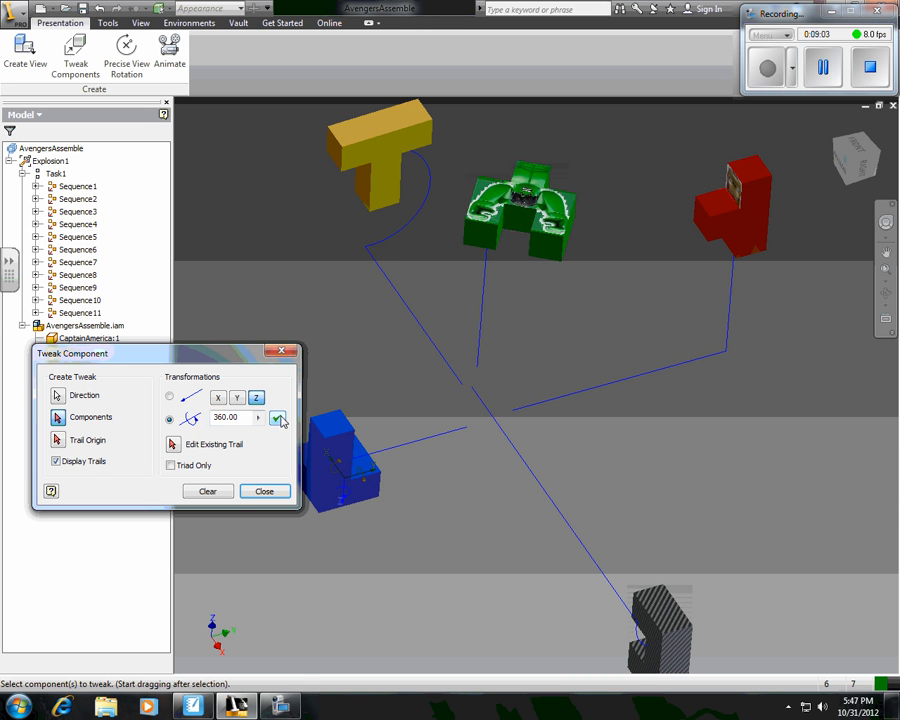
pyautogui.click(263, 492)
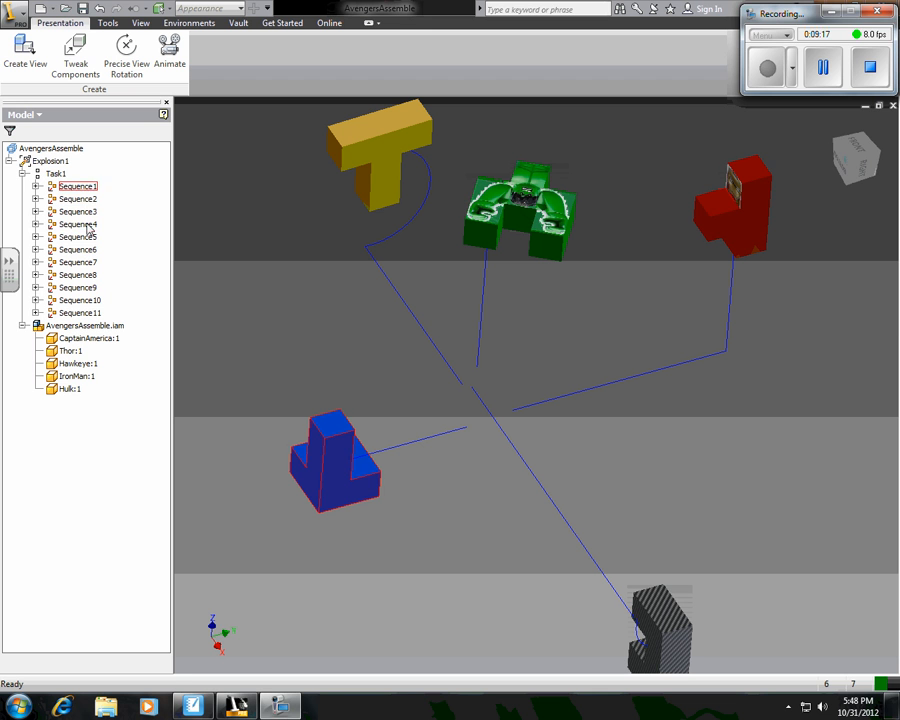
# Move the CaptainAmerica rotation sequence from first to fourth place in Task1, then preview the animation forward and reset it.
pyautogui.moveTo(78, 186); pyautogui.dragTo(82, 227)
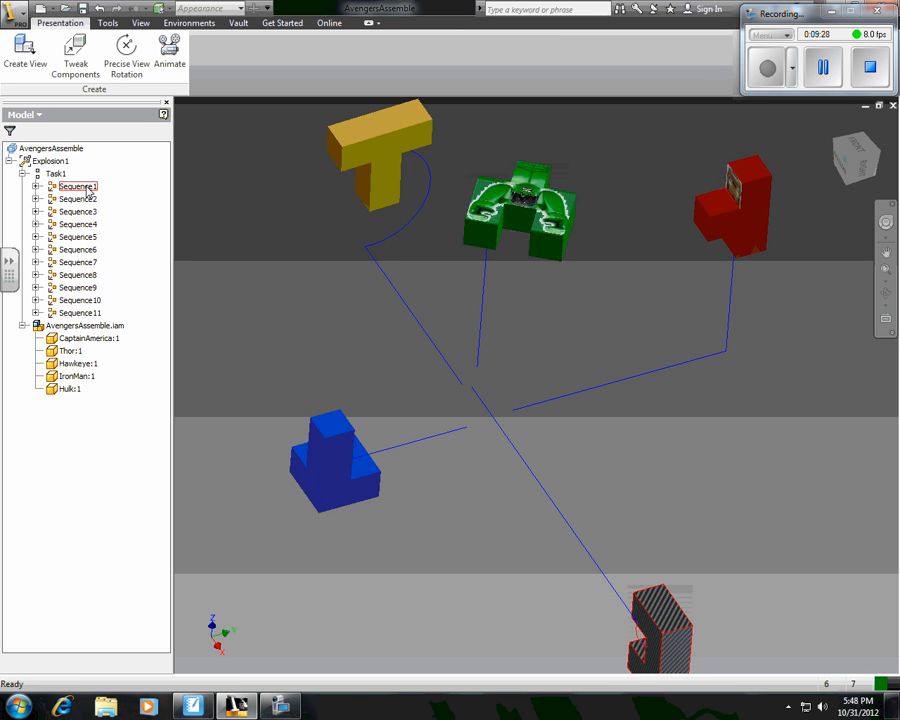
pyautogui.click(90, 212)
pyautogui.click(170, 55)
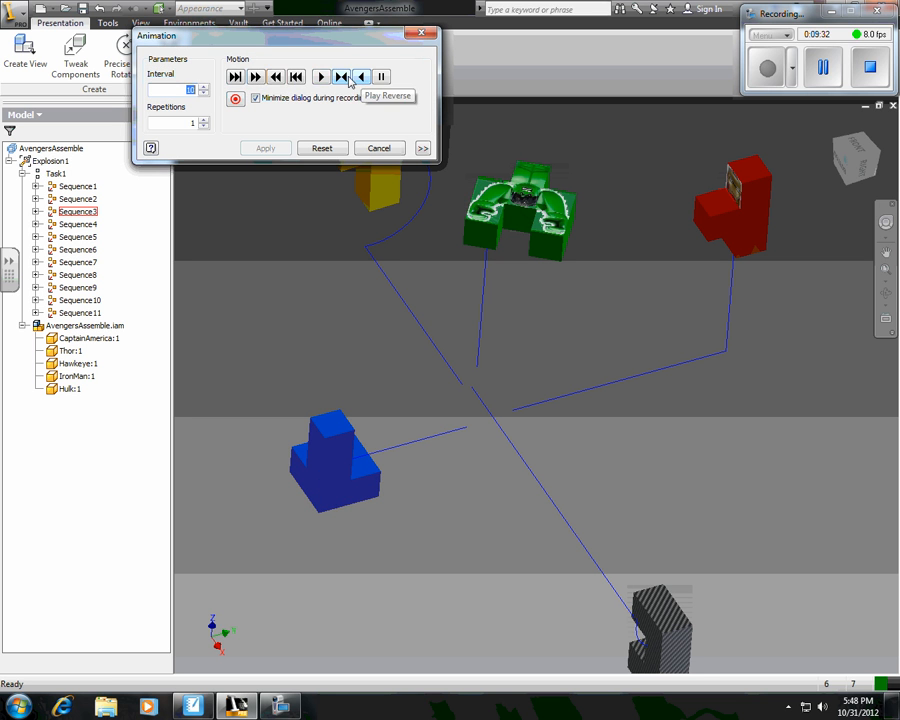
pyautogui.click(321, 77)
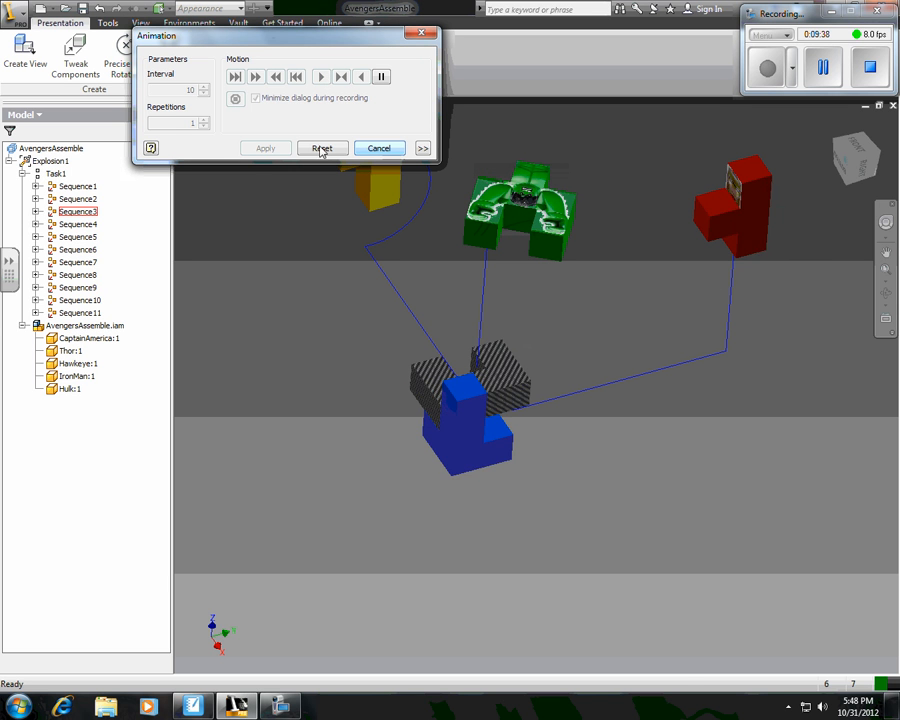
pyautogui.click(312, 148)
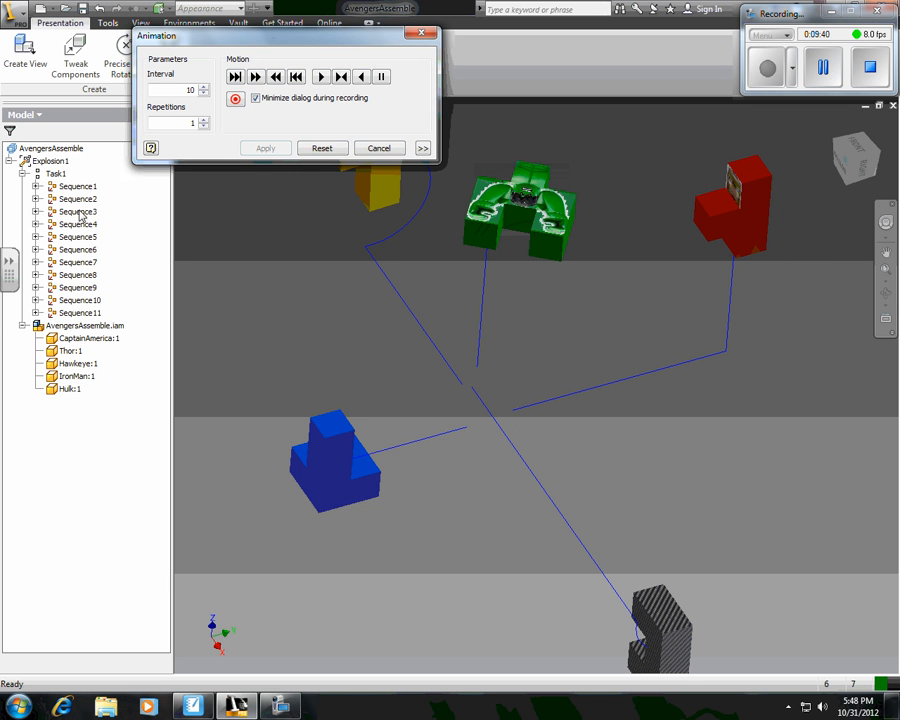
pyautogui.click(380, 149)
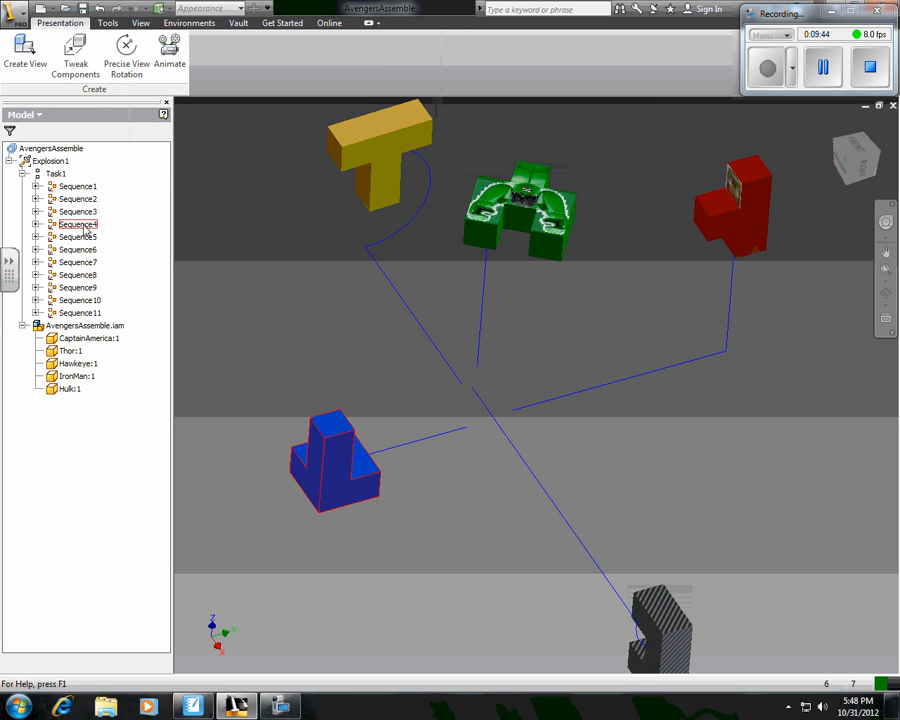
# Play the explosion animation forward to check the order of the sequences, and close the animation.
pyautogui.moveTo(84, 226); pyautogui.dragTo(87, 204)
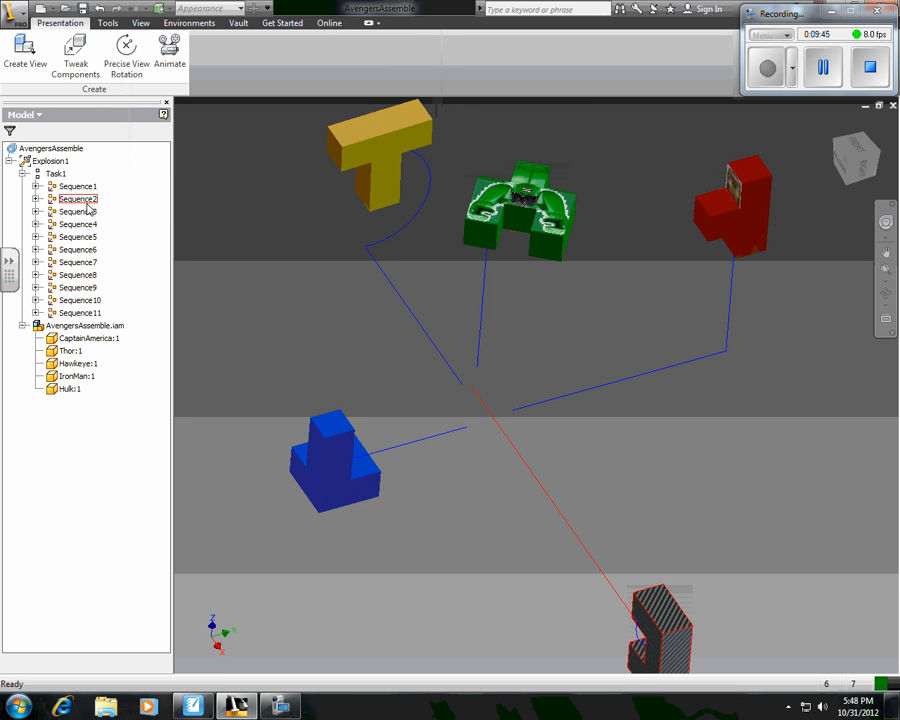
pyautogui.click(182, 60)
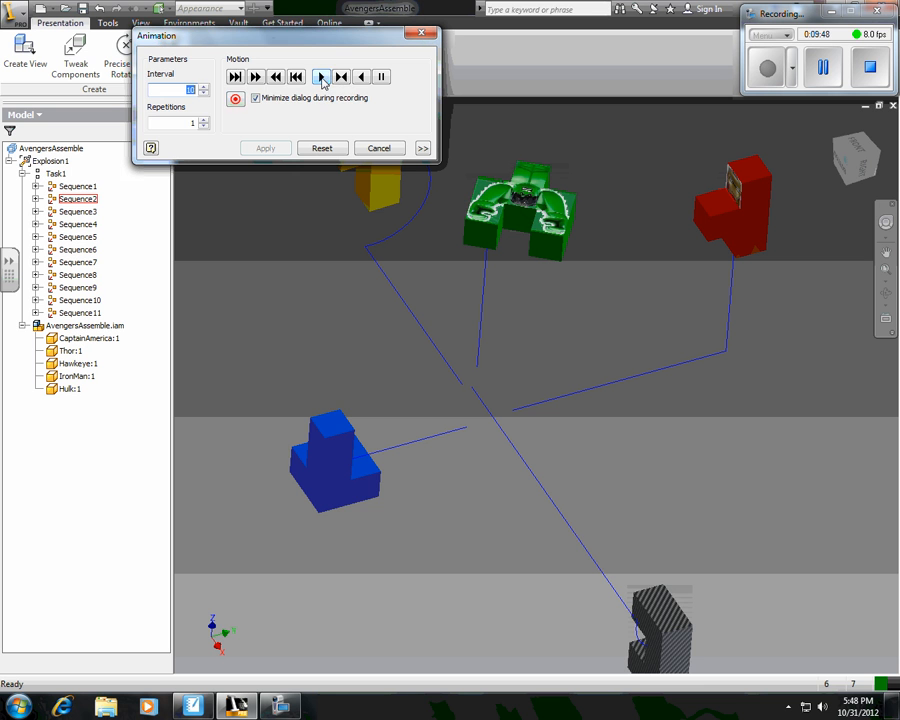
pyautogui.click(321, 77)
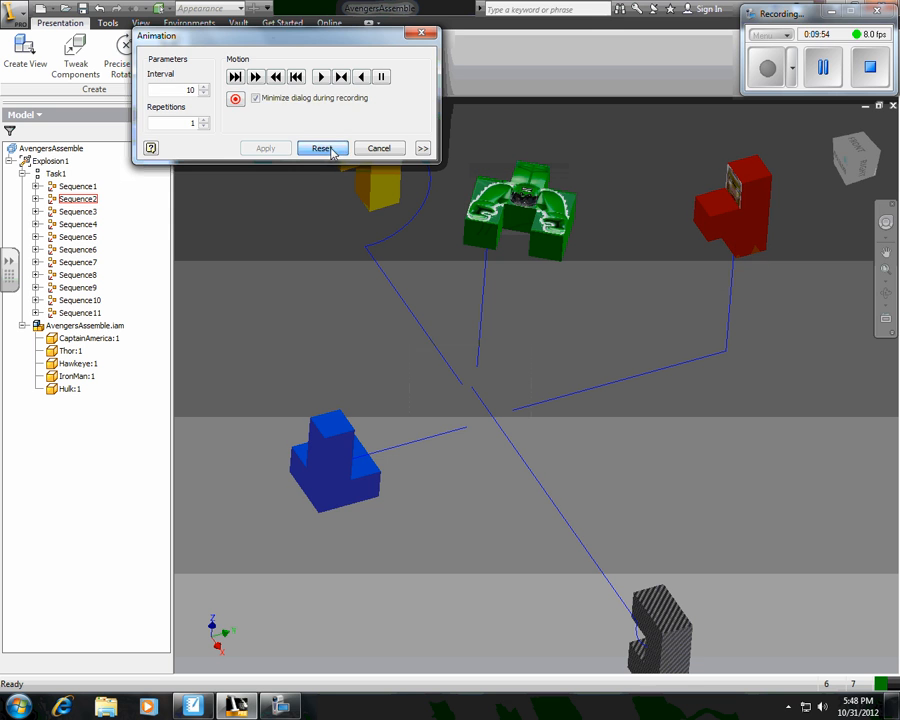
pyautogui.click(819, 84)
pyautogui.click(403, 146)
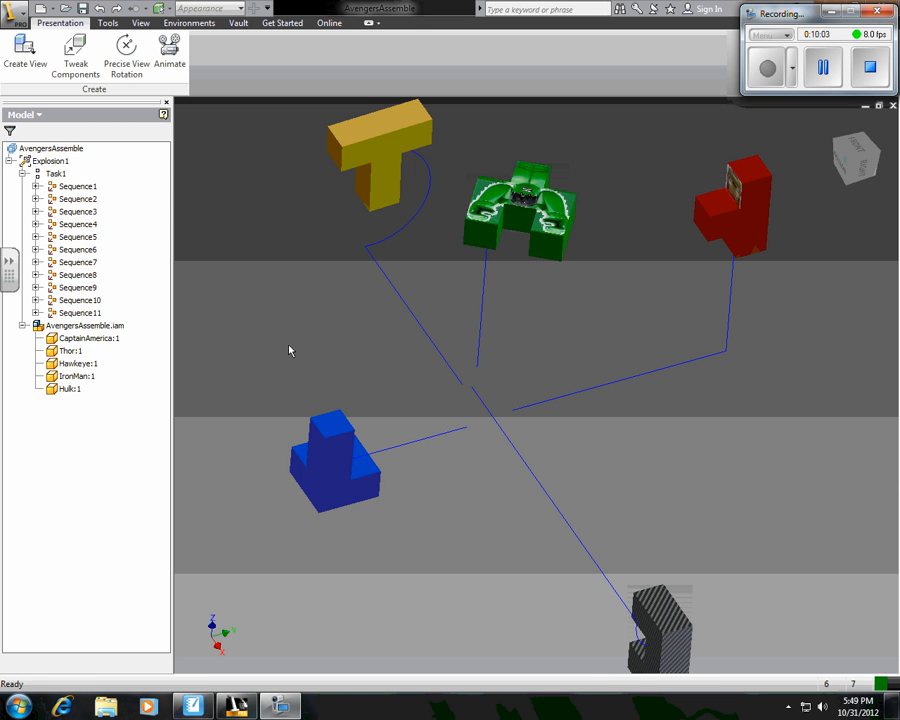
# Move CaptainAmerica's 360-degree rotation tweak from Sequence4 into Sequence3, grouping it with the piece's linear tweak.
pyautogui.click(36, 225)
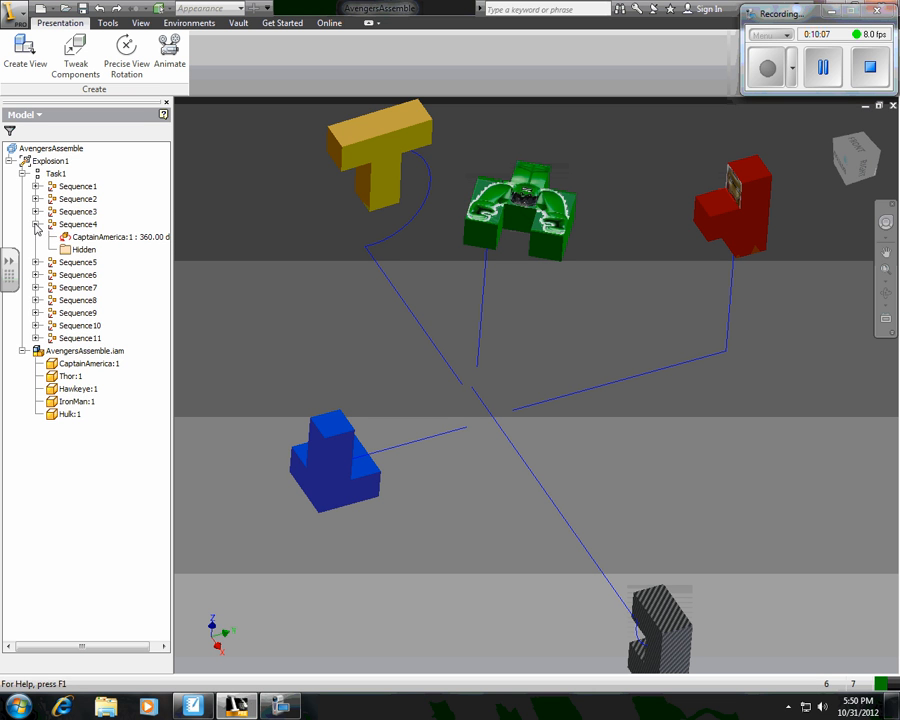
pyautogui.click(36, 212)
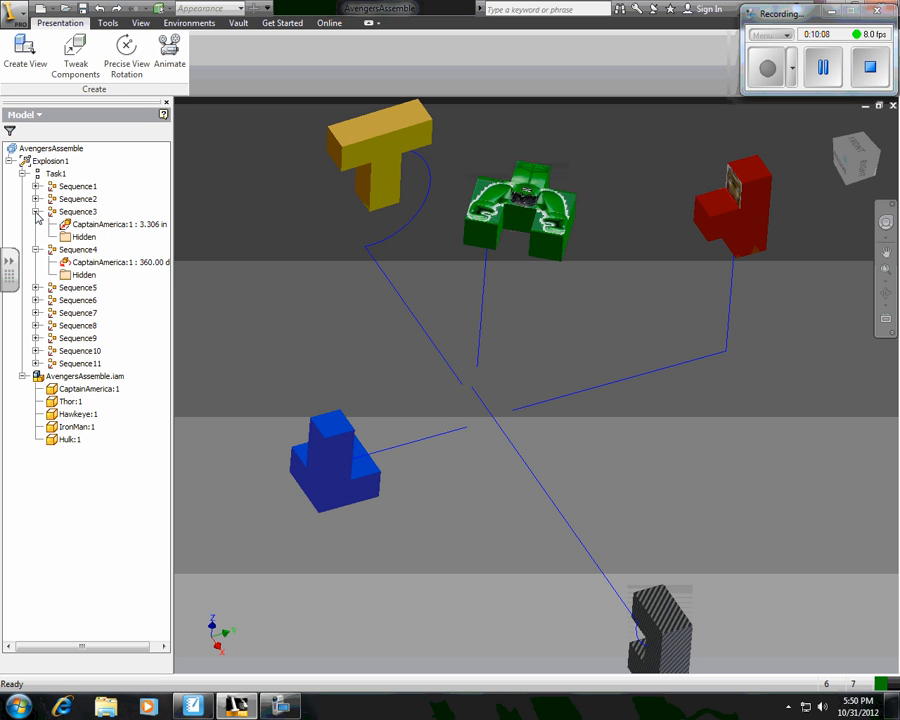
pyautogui.click(96, 226)
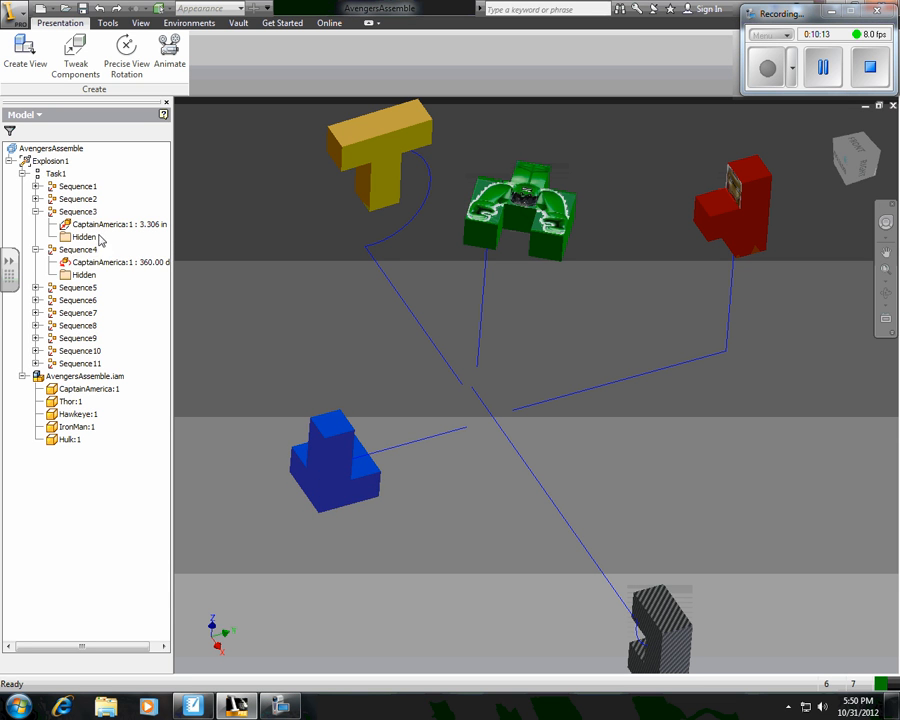
pyautogui.click(107, 264)
pyautogui.moveTo(107, 264); pyautogui.dragTo(110, 228)
pyautogui.click(76, 275)
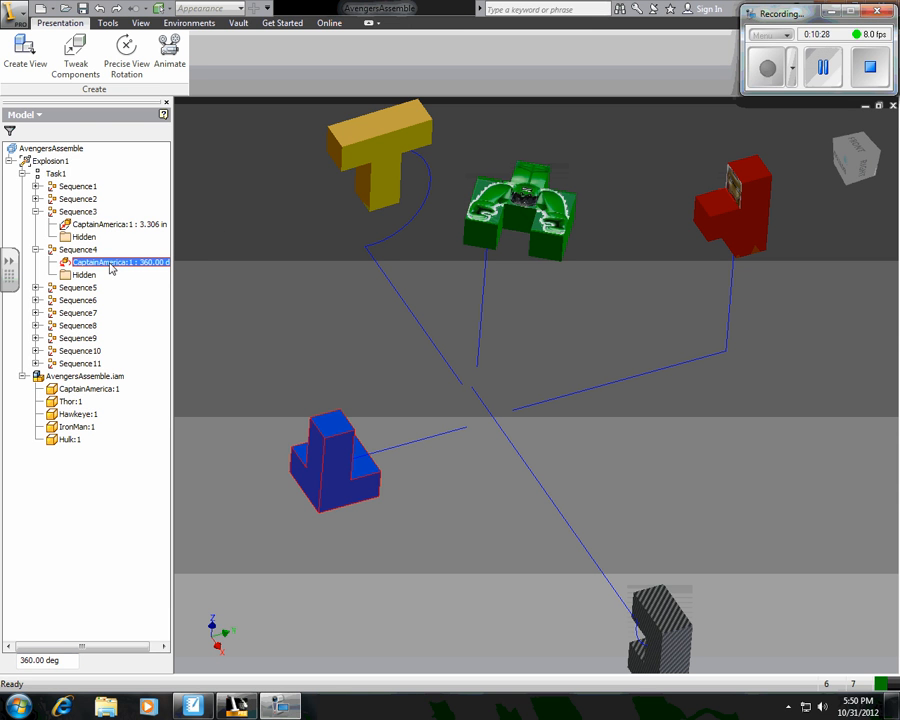
pyautogui.moveTo(114, 263); pyautogui.dragTo(96, 230)
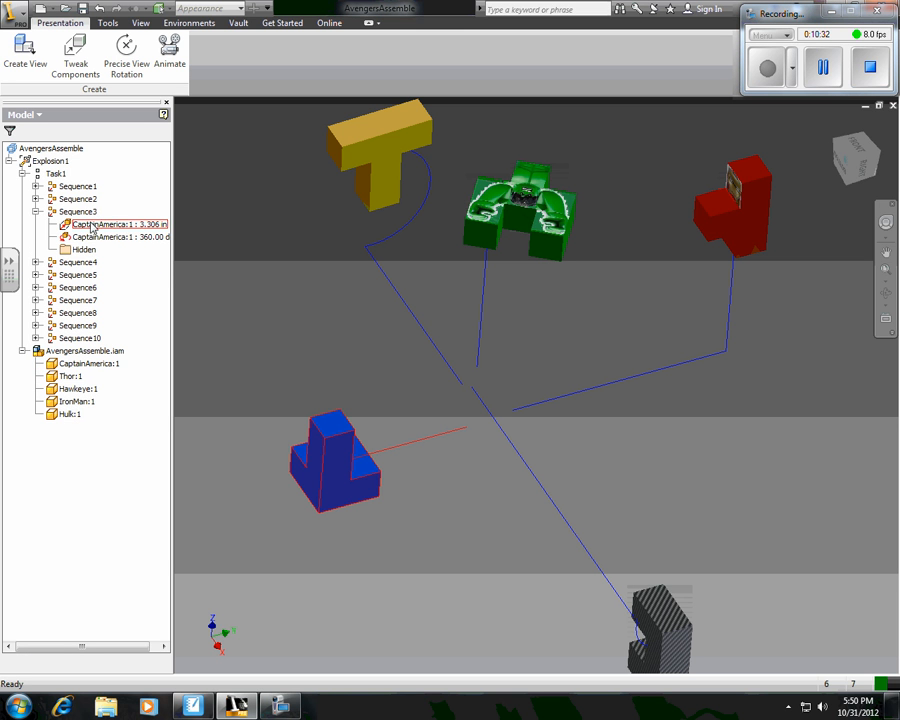
pyautogui.click(36, 262)
pyautogui.click(36, 262)
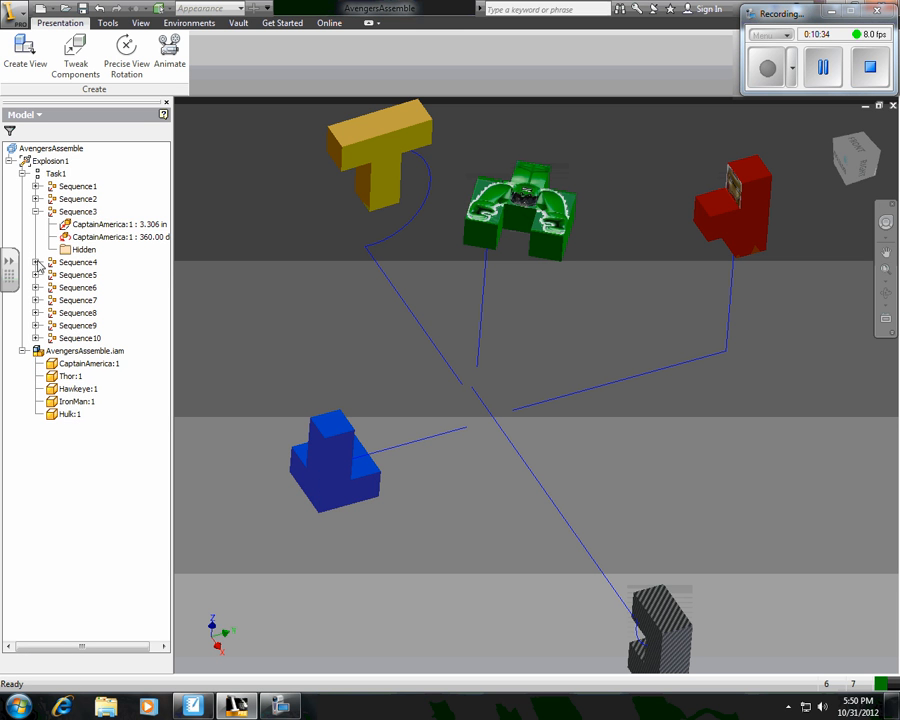
pyautogui.click(110, 224)
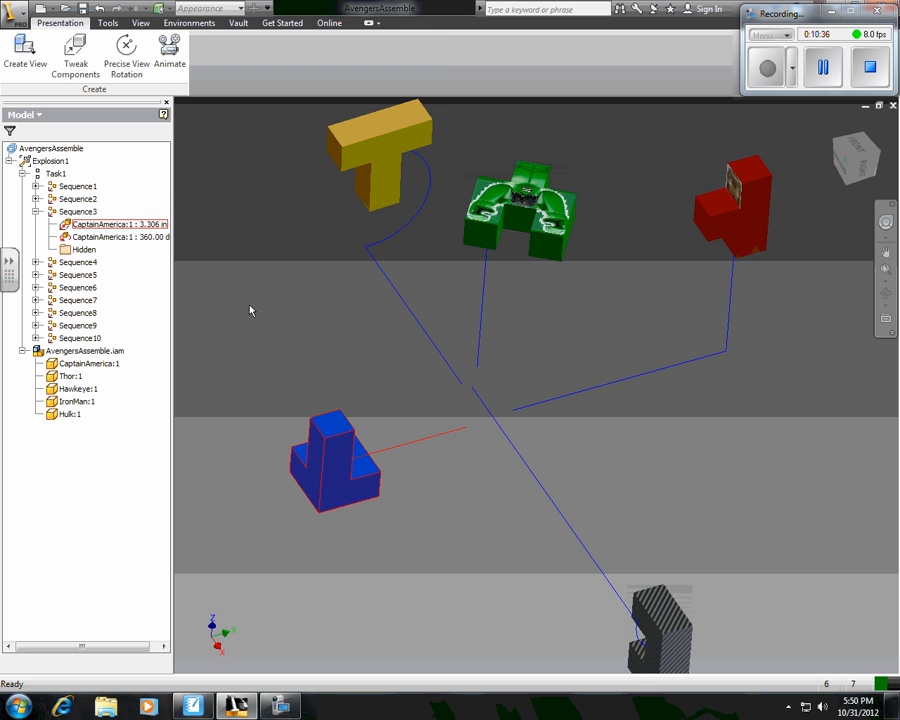
# Play the animation forward to check CaptainAmerica's combined move and rotation.
pyautogui.click(169, 55)
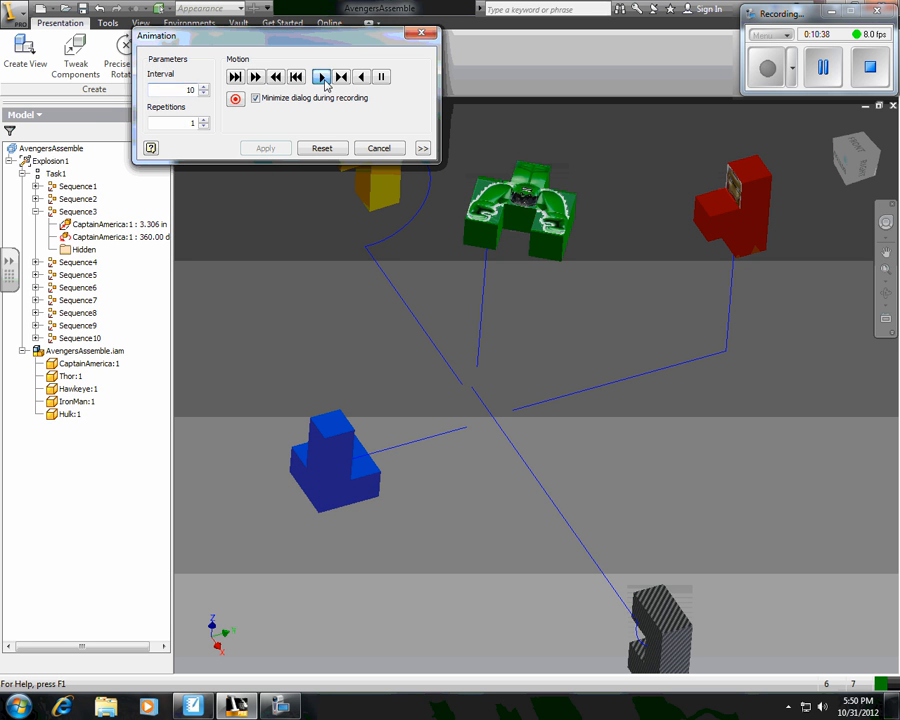
pyautogui.click(321, 77)
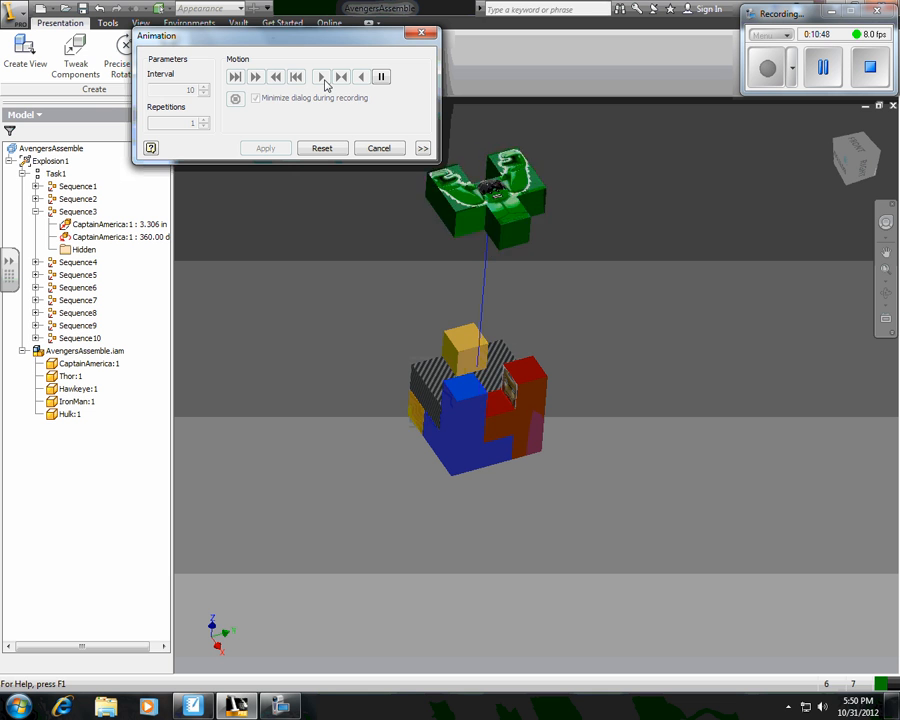
pyautogui.click(322, 78)
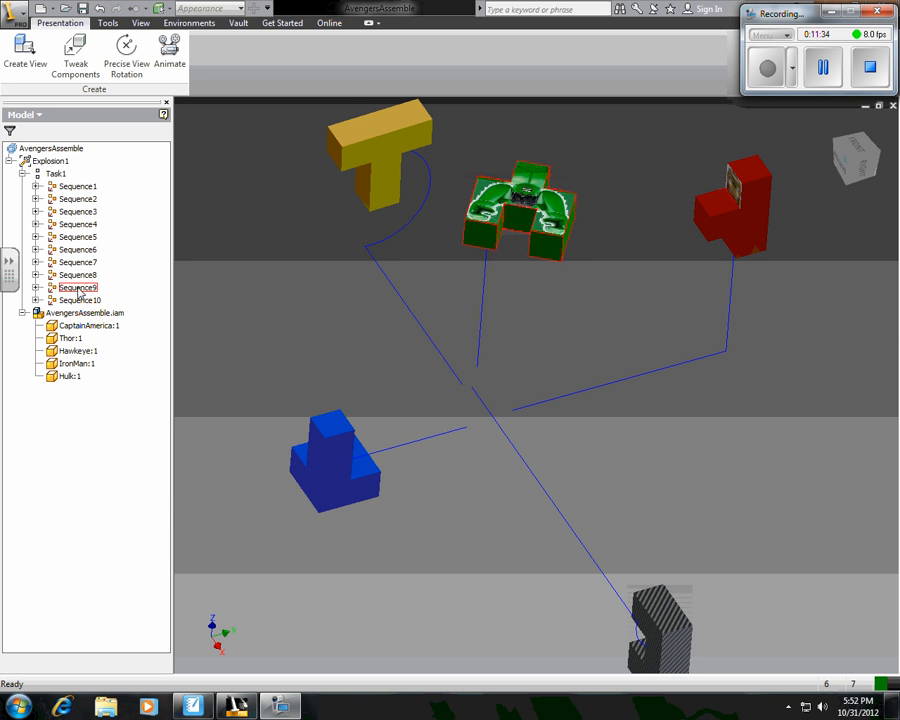
# Frame the green Hulk piece close up in the view.
pyautogui.moveTo(516, 298); pyautogui.dragTo(478, 382, button='middle')
pyautogui.scroll(-3, 500, 362)
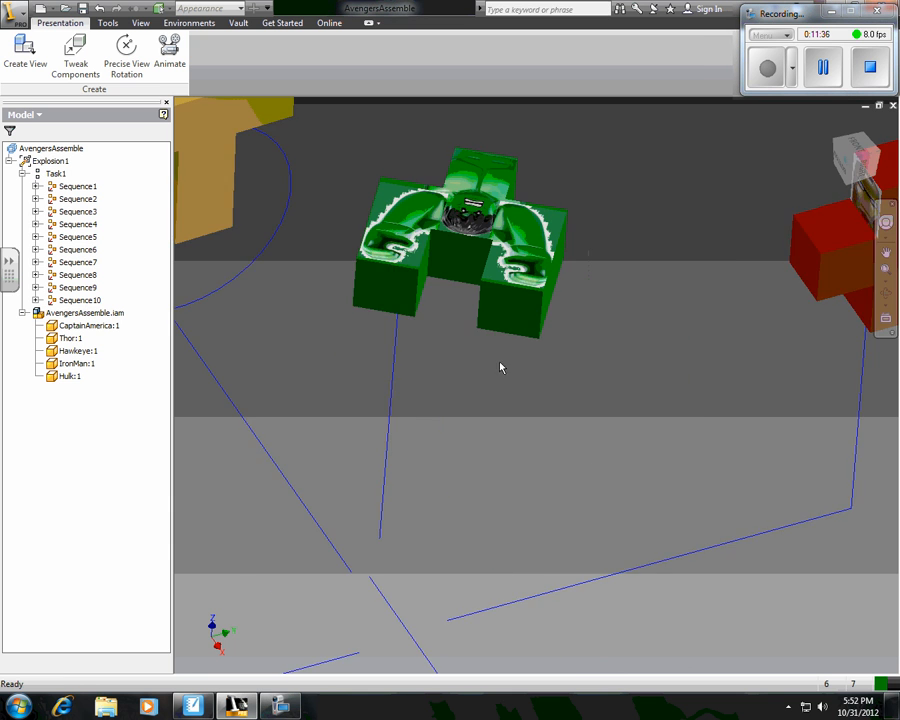
pyautogui.moveTo(416, 314); pyautogui.dragTo(482, 330, button='middle')
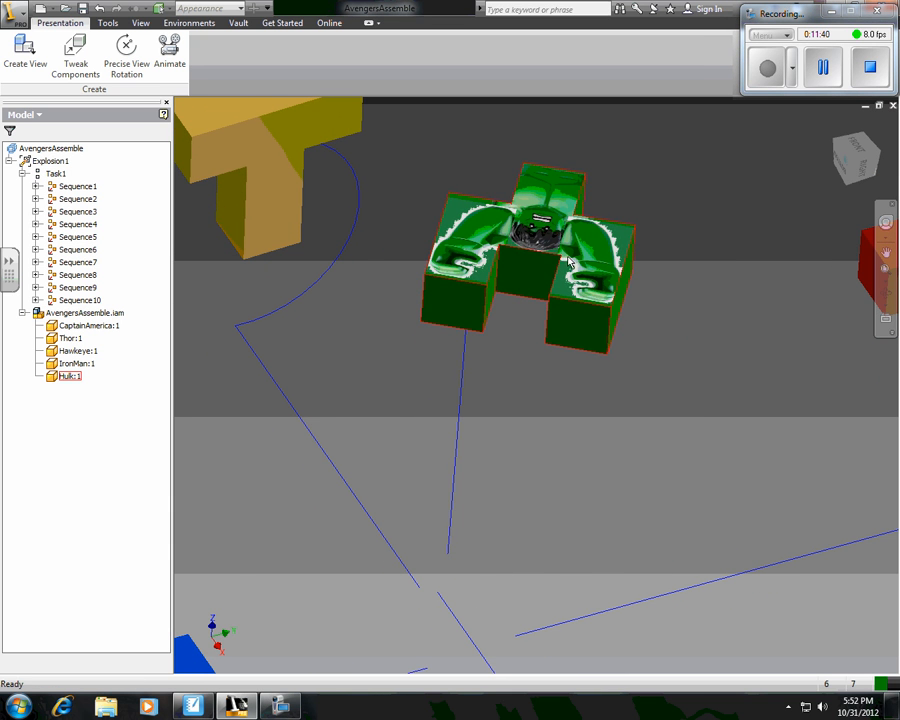
pyautogui.moveTo(504, 281); pyautogui.dragTo(524, 311, button='middle')
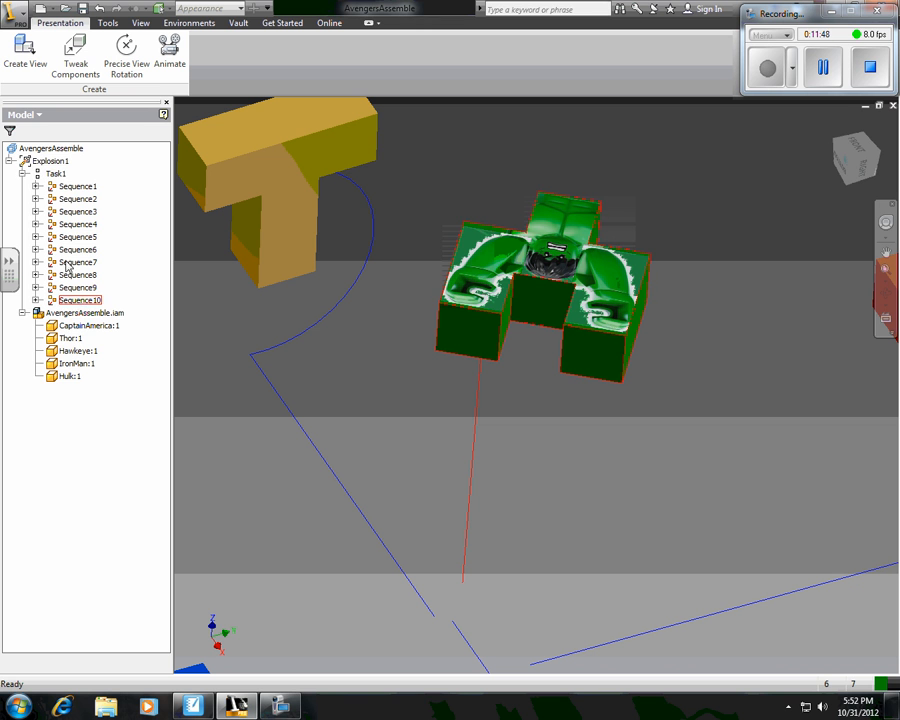
# Switch the browser to Assembly View and back to Sequence View, and expand the sequences under Task1.
pyautogui.click(10, 130)
pyautogui.click(25, 177)
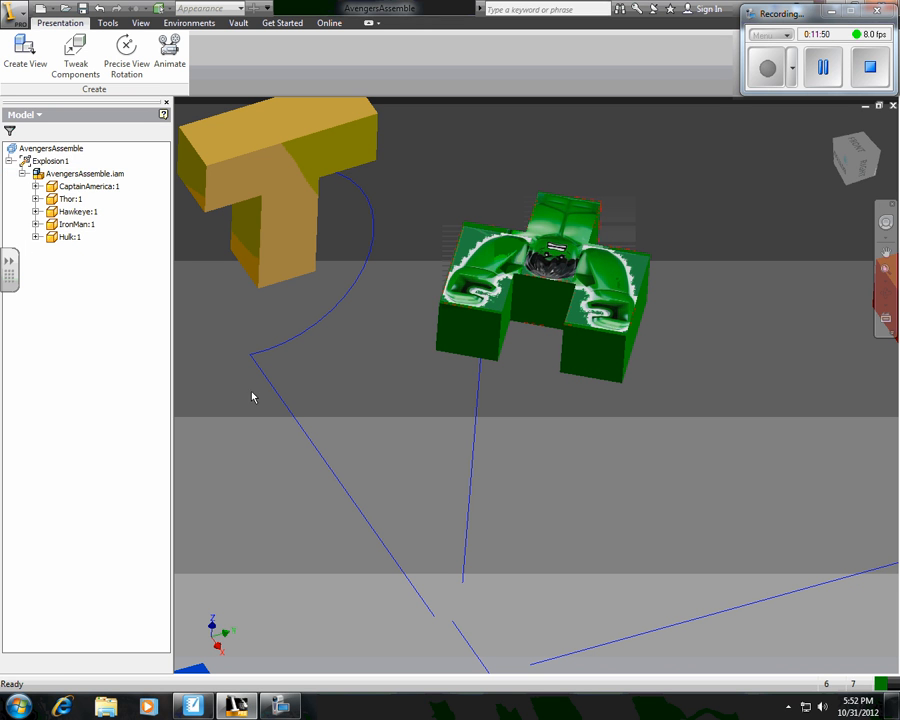
pyautogui.click(10, 131)
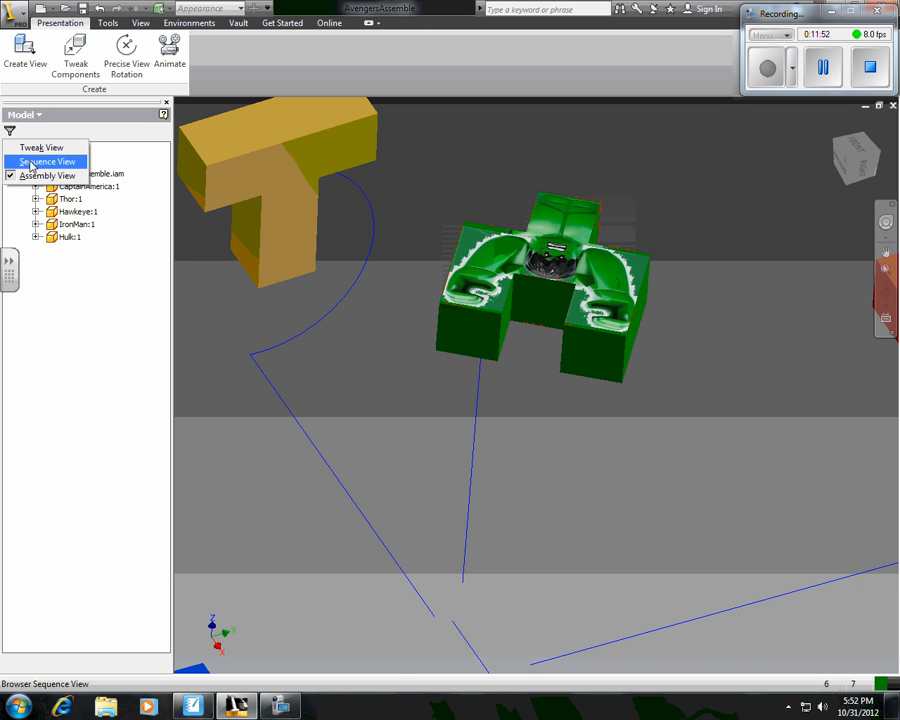
pyautogui.click(30, 161)
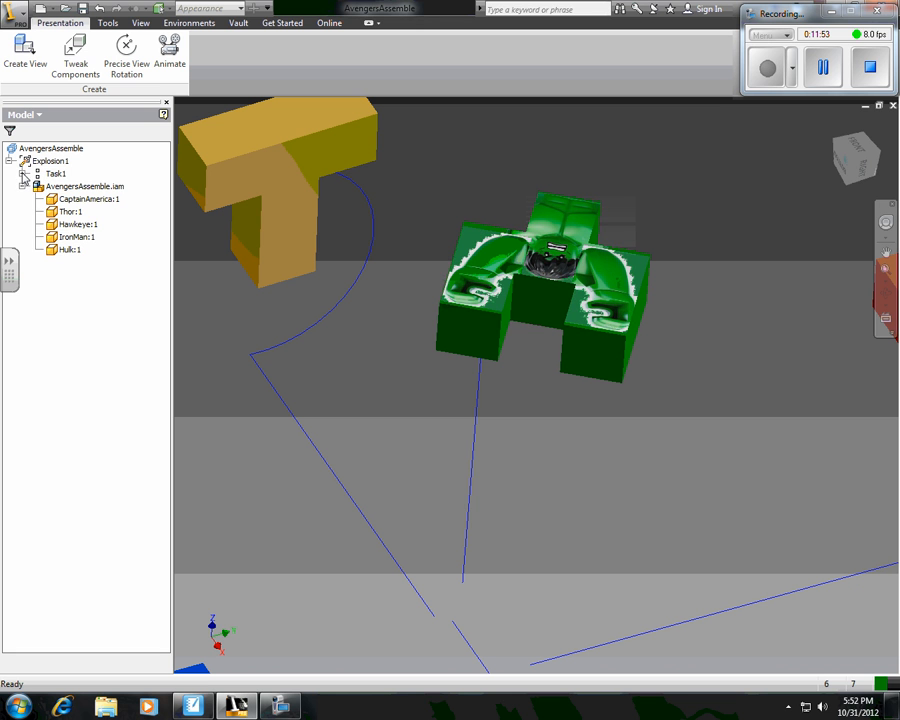
pyautogui.click(23, 174)
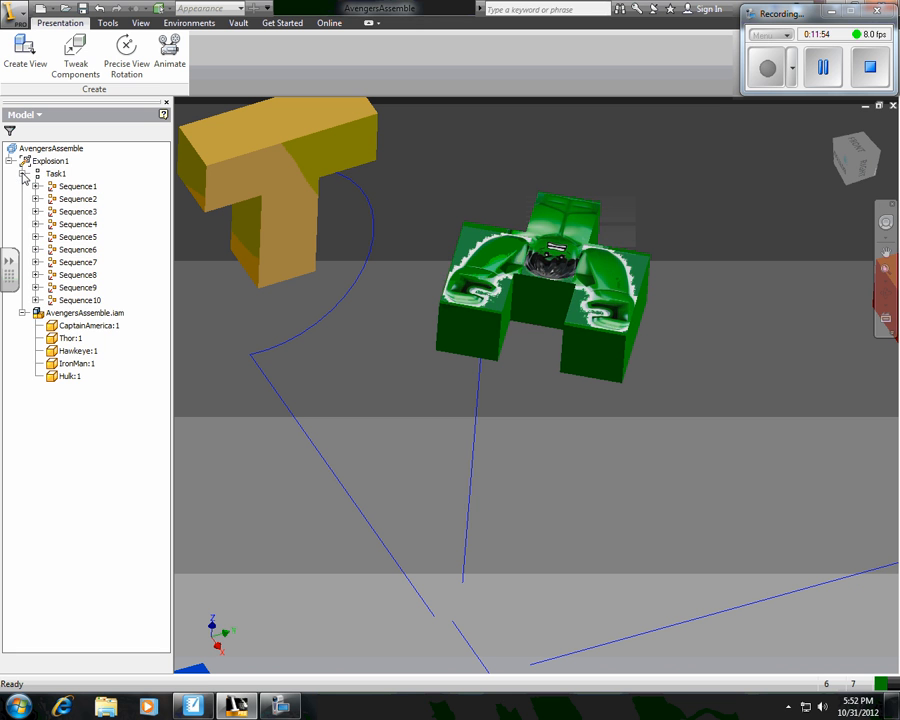
# Edit Sequence10 to set its camera to the current close-up view of the Hulk piece, and apply the change.
pyautogui.click(84, 302)
pyautogui.rightClick(84, 302)
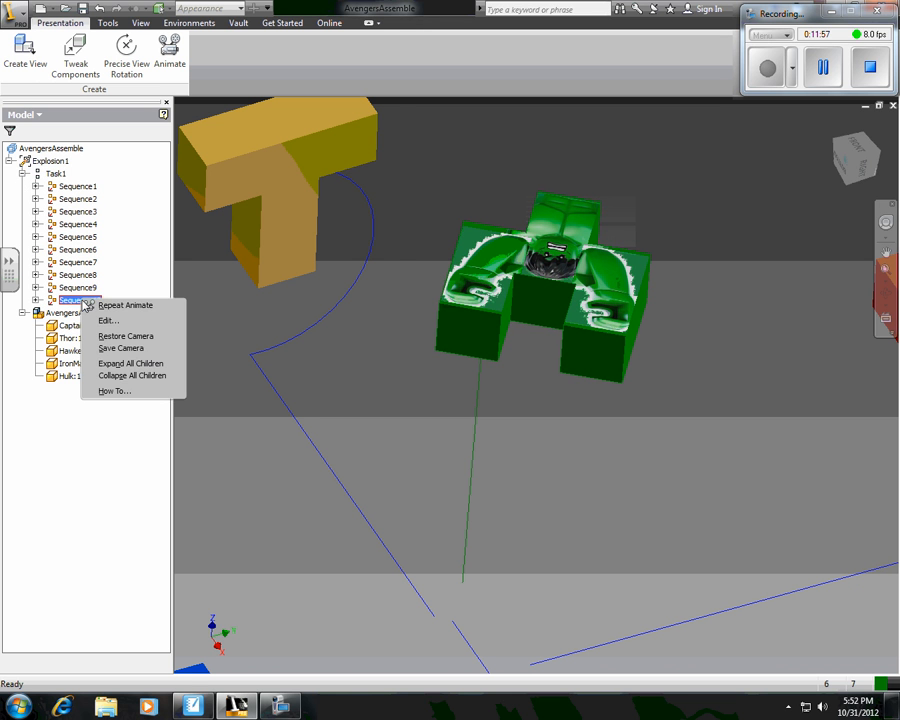
pyautogui.click(107, 321)
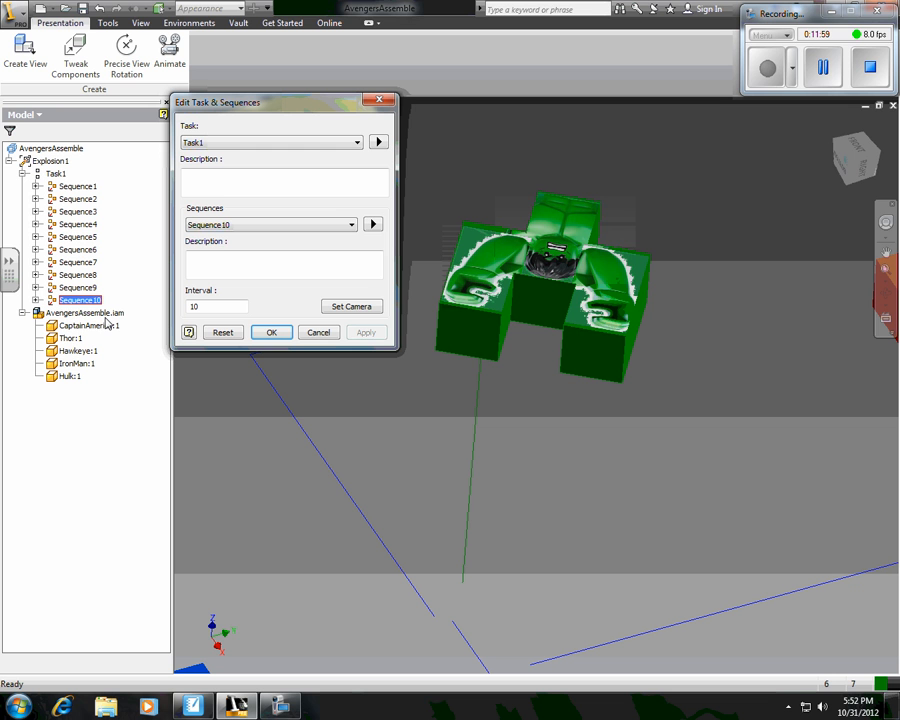
pyautogui.click(355, 307)
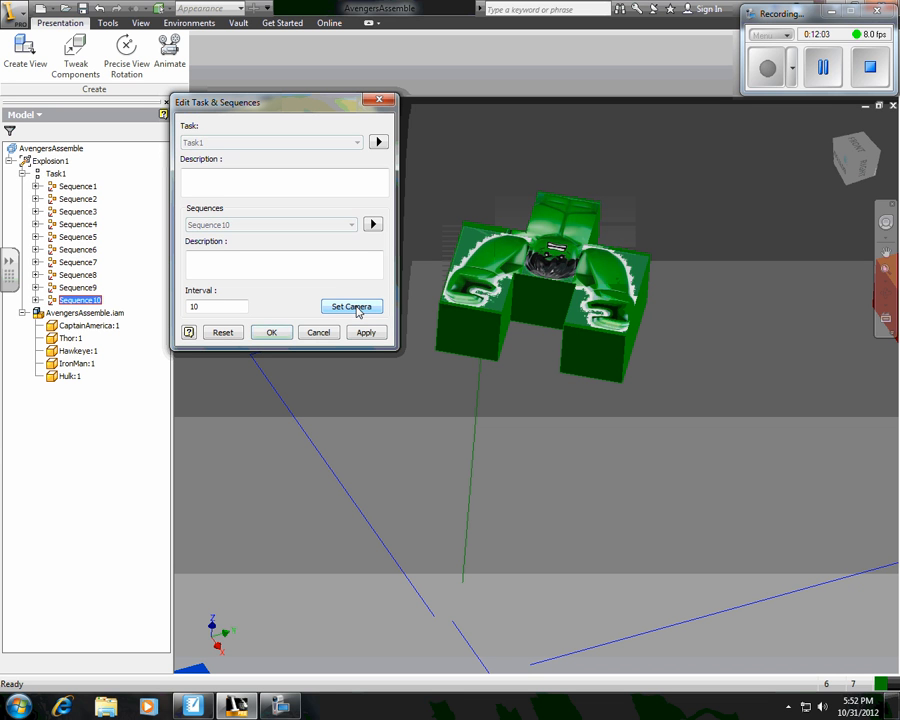
pyautogui.click(369, 333)
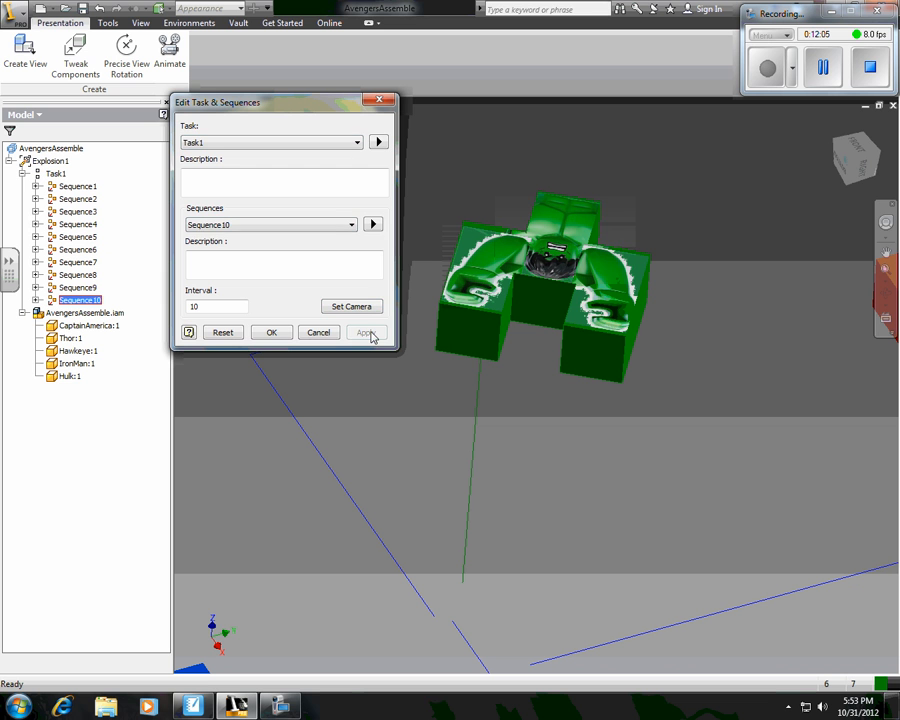
pyautogui.click(272, 333)
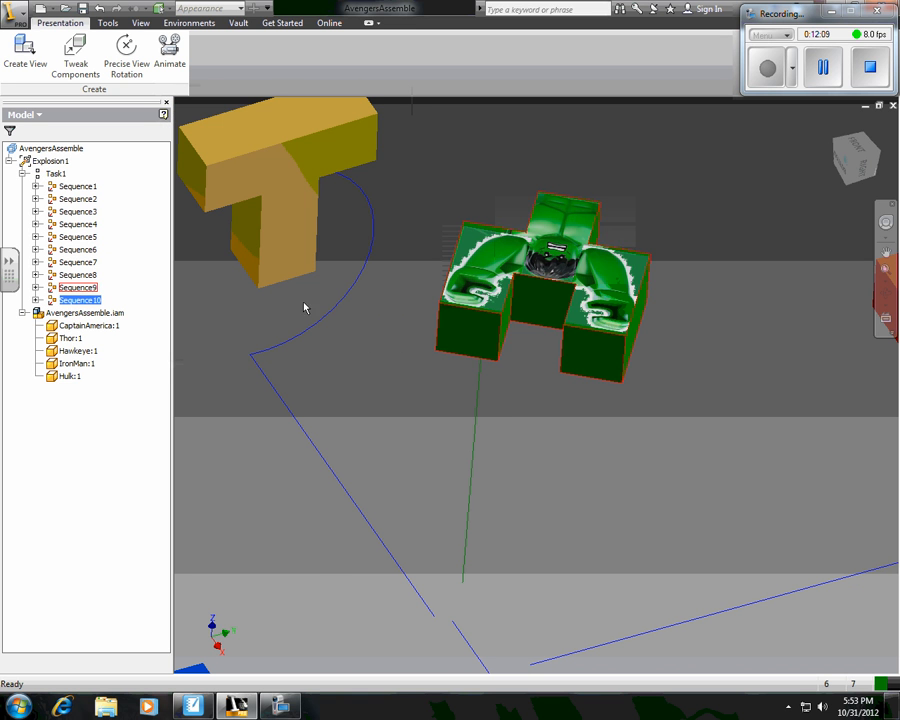
# Play the animation forward from a zoomed-out view to check Sequence10's camera.
pyautogui.scroll(5, 382, 315)
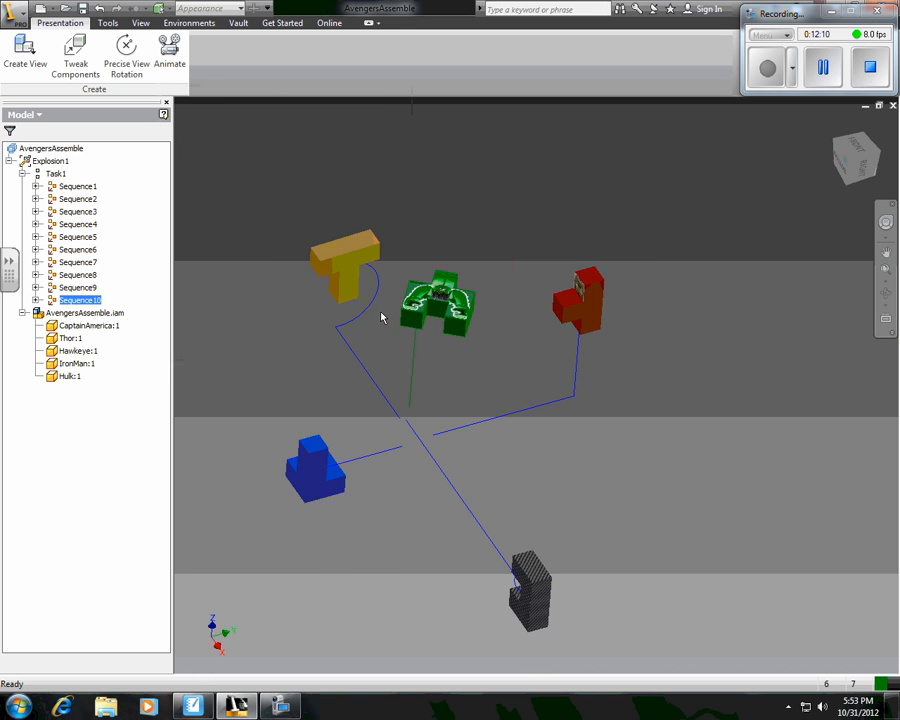
pyautogui.click(170, 55)
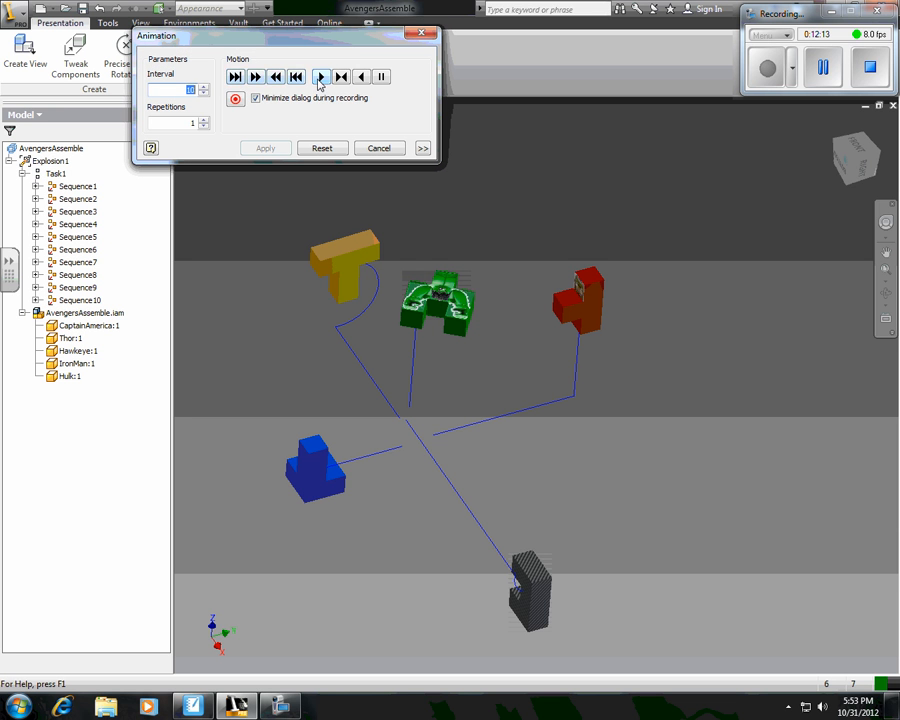
pyautogui.click(320, 78)
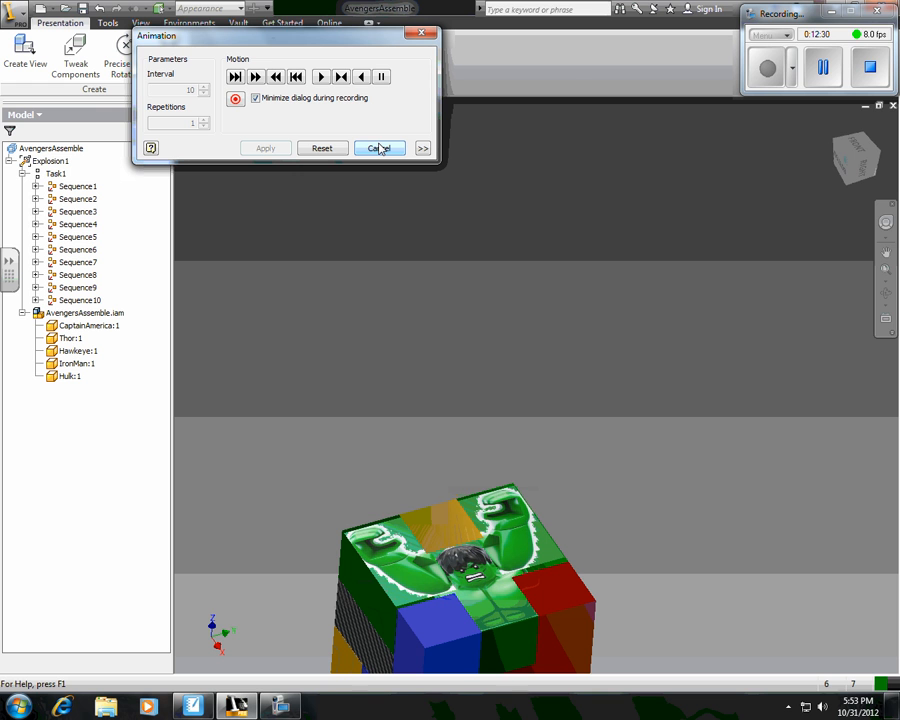
pyautogui.click(825, 74)
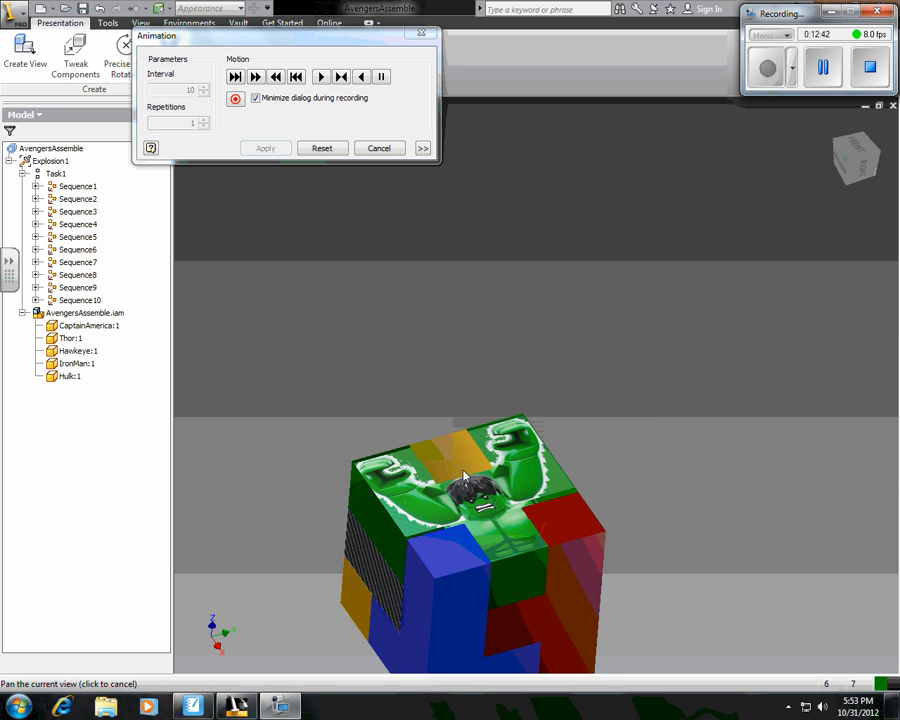
# Orient the assembled cube to an isometric corner view that shows the Hulk face on top, and close the animation.
pyautogui.moveTo(531, 412); pyautogui.dragTo(713, 241)
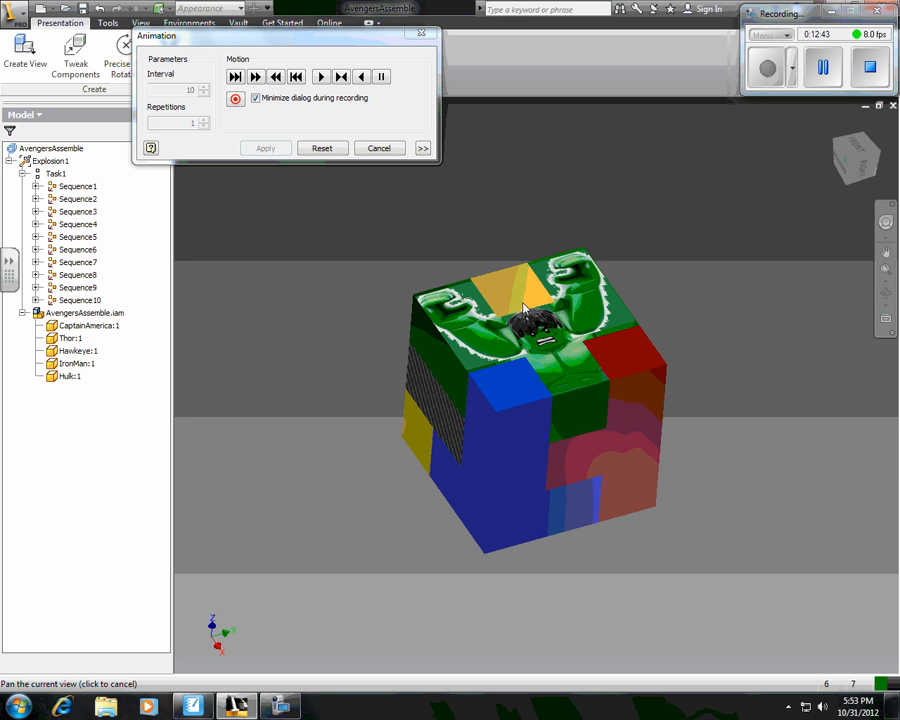
pyautogui.click(851, 165)
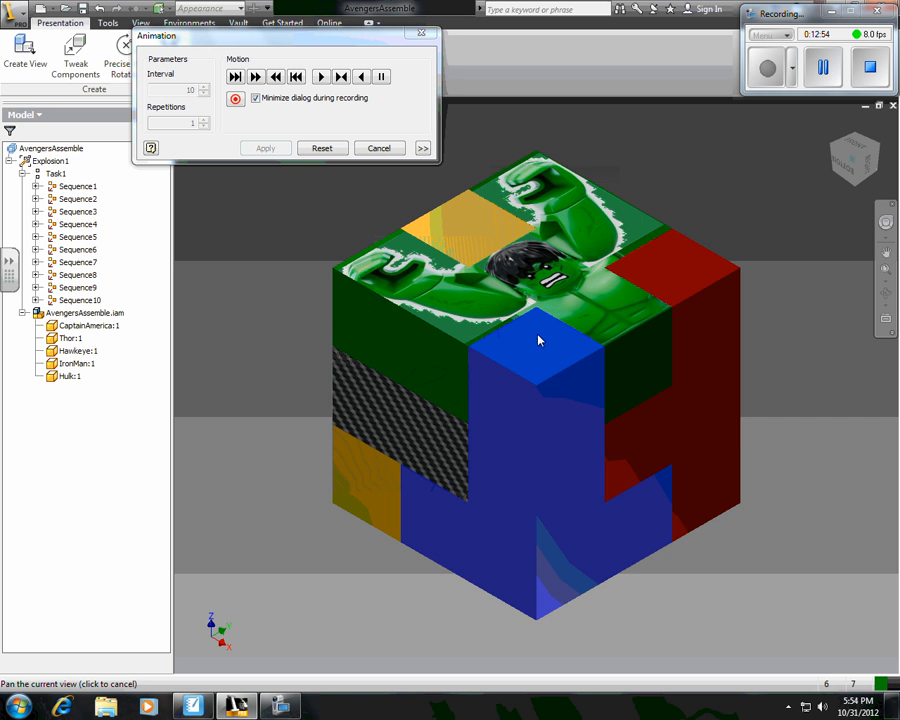
pyautogui.scroll(3, 538, 357)
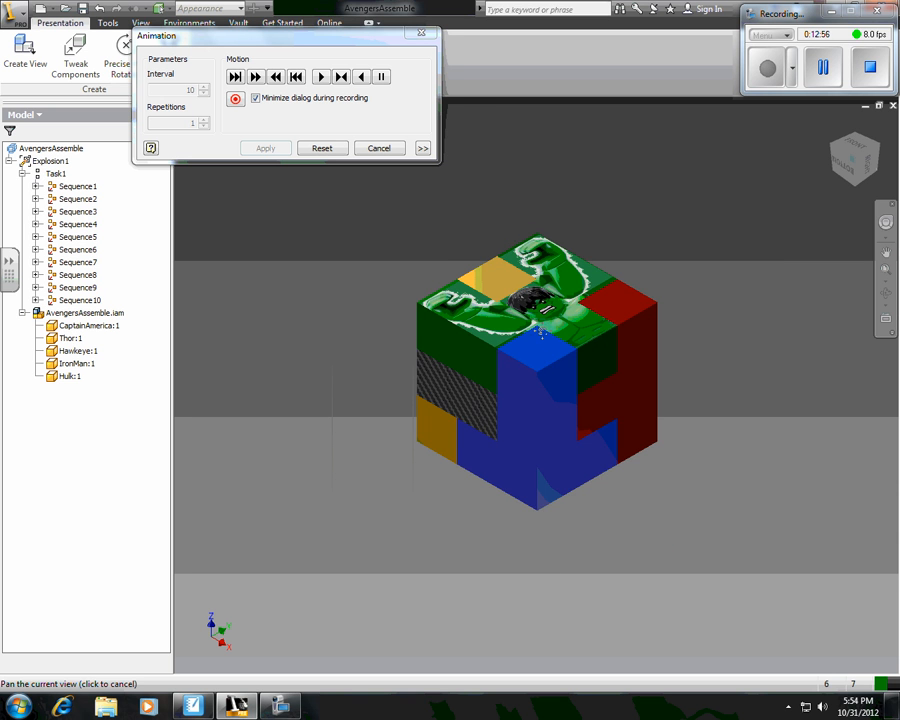
pyautogui.moveTo(540, 334); pyautogui.dragTo(525, 415, button='middle')
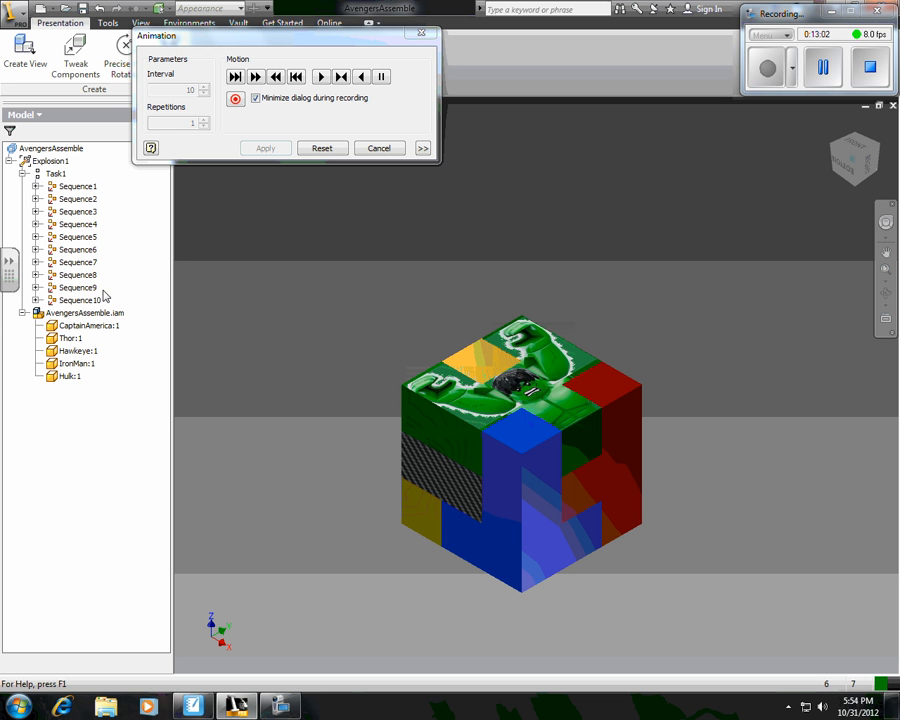
pyautogui.click(380, 150)
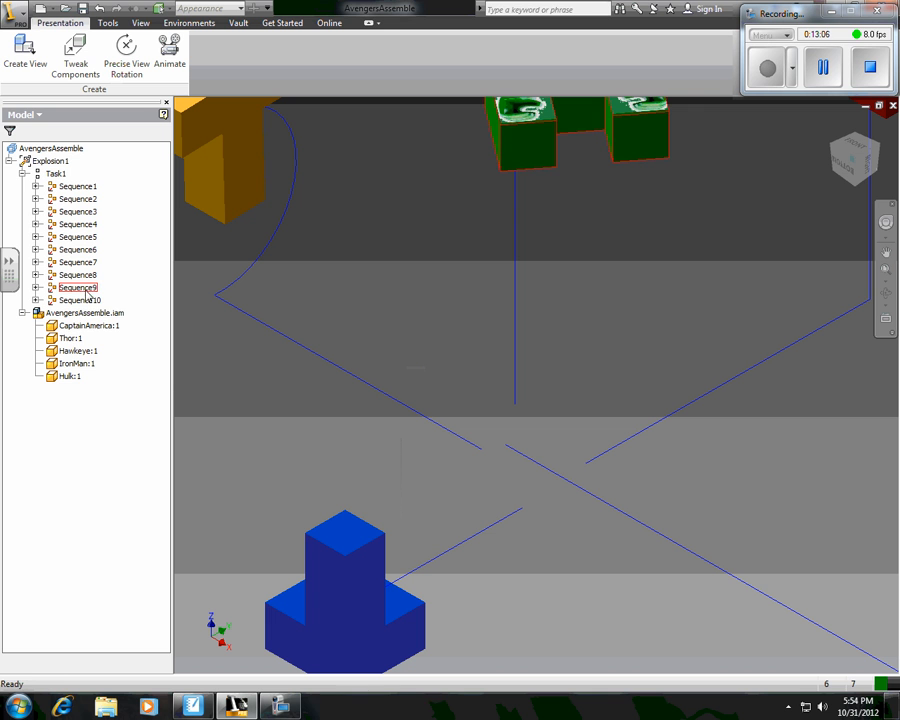
# Set Sequence9's camera to a zoomed-out isometric view showing all five exploded pieces, and accept the change.
pyautogui.rightClick(84, 290)
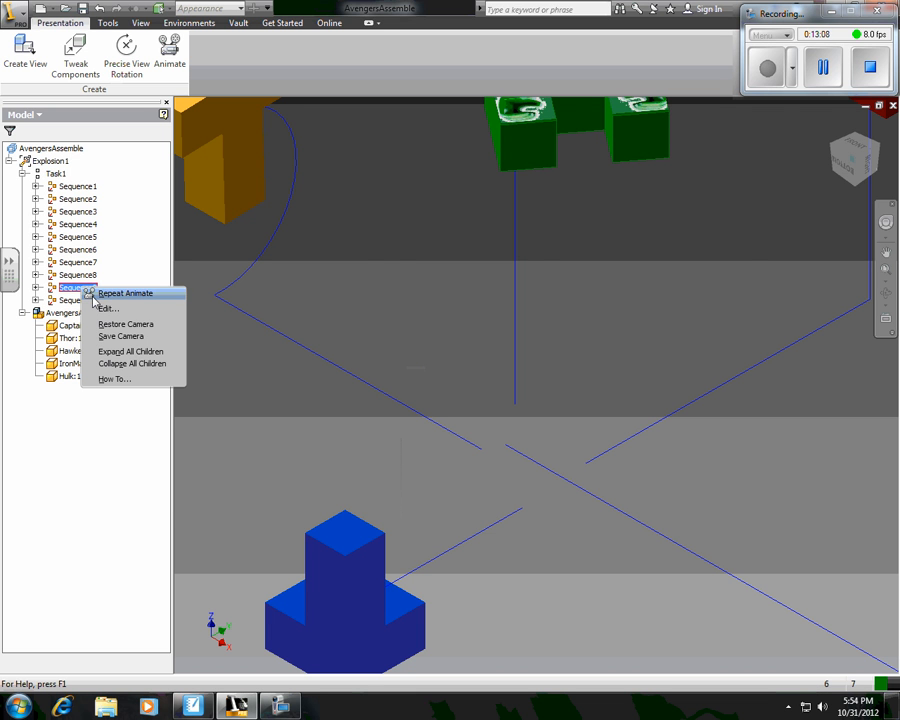
pyautogui.scroll(-3, 583, 319)
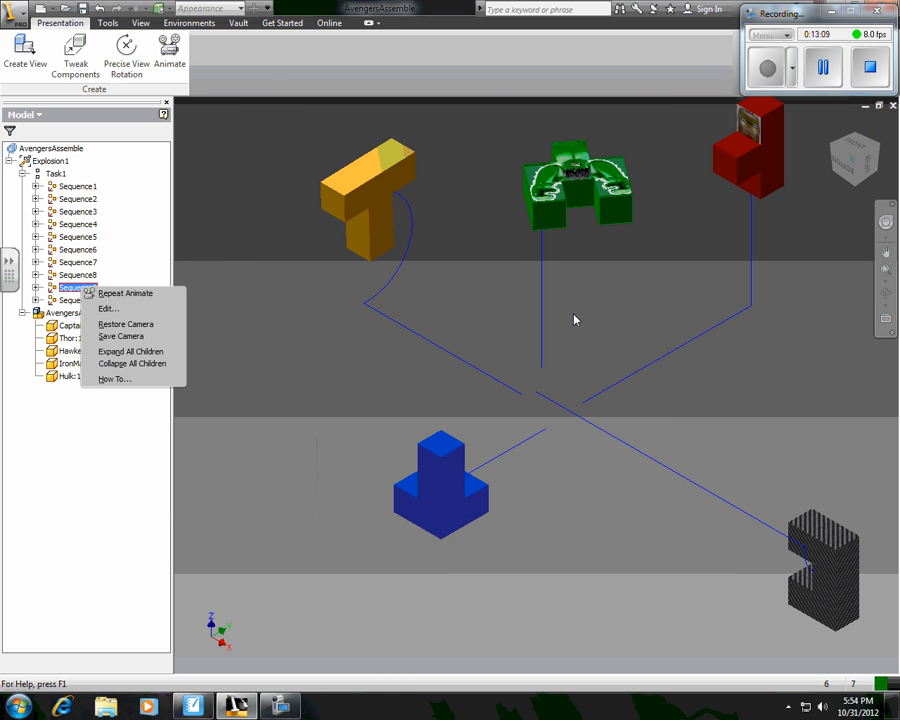
pyautogui.click(564, 331)
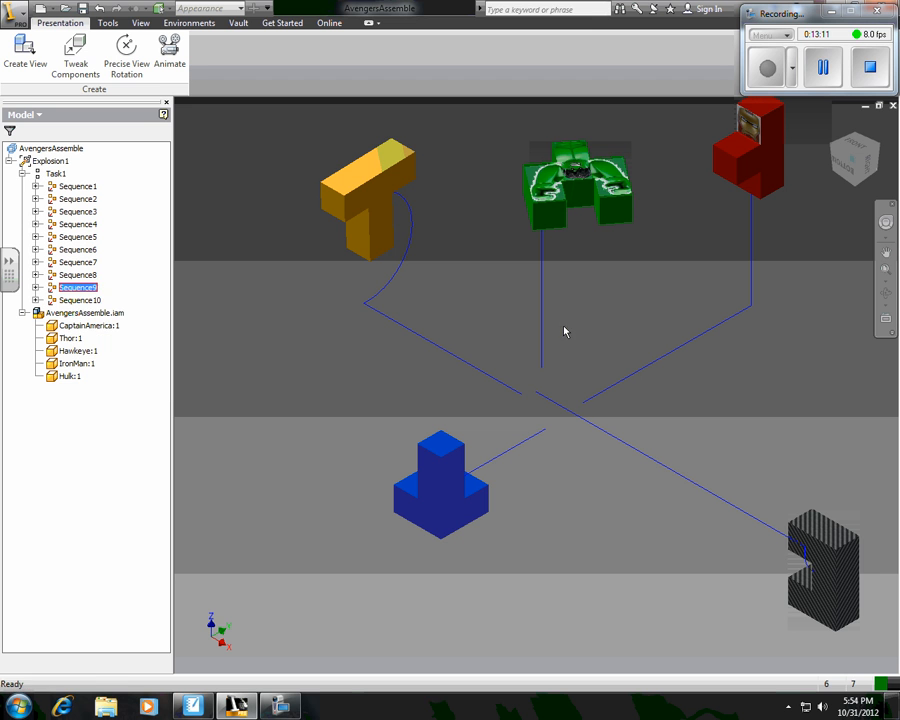
pyautogui.rightClick(80, 288)
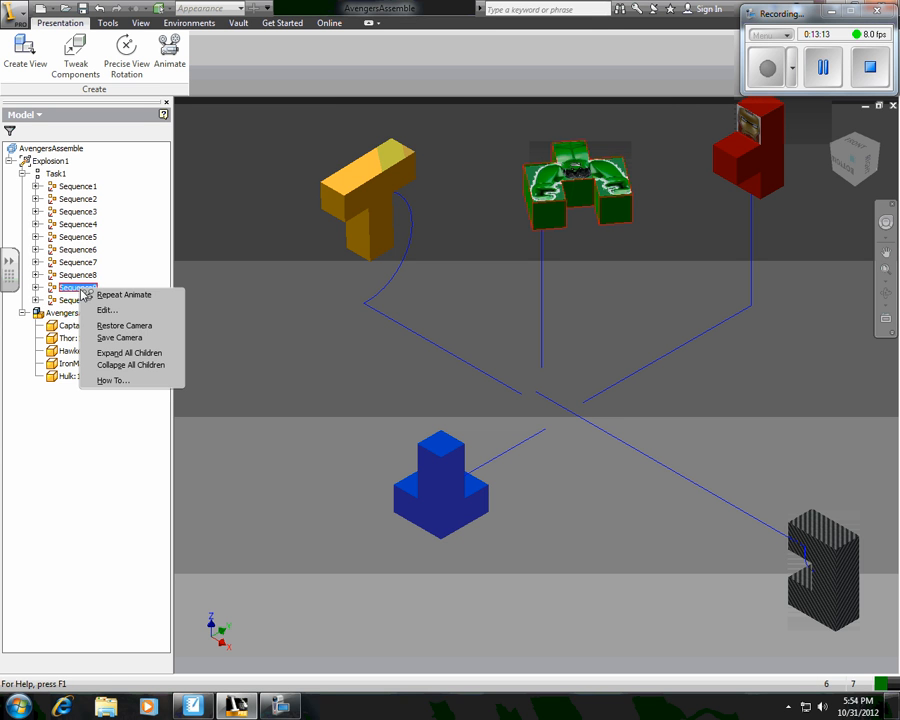
pyautogui.click(106, 310)
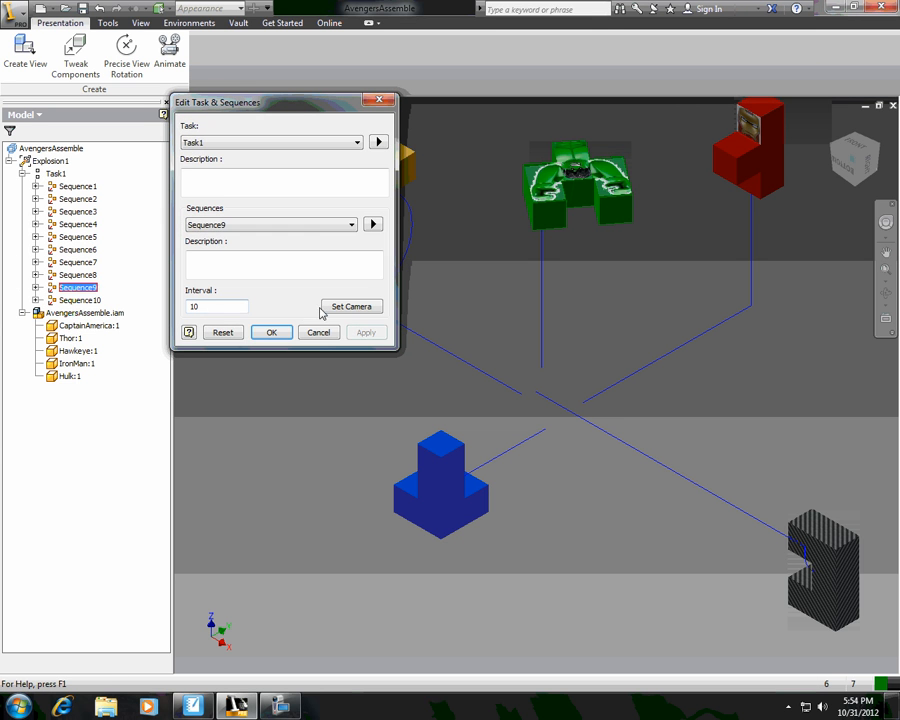
pyautogui.click(351, 307)
pyautogui.click(358, 335)
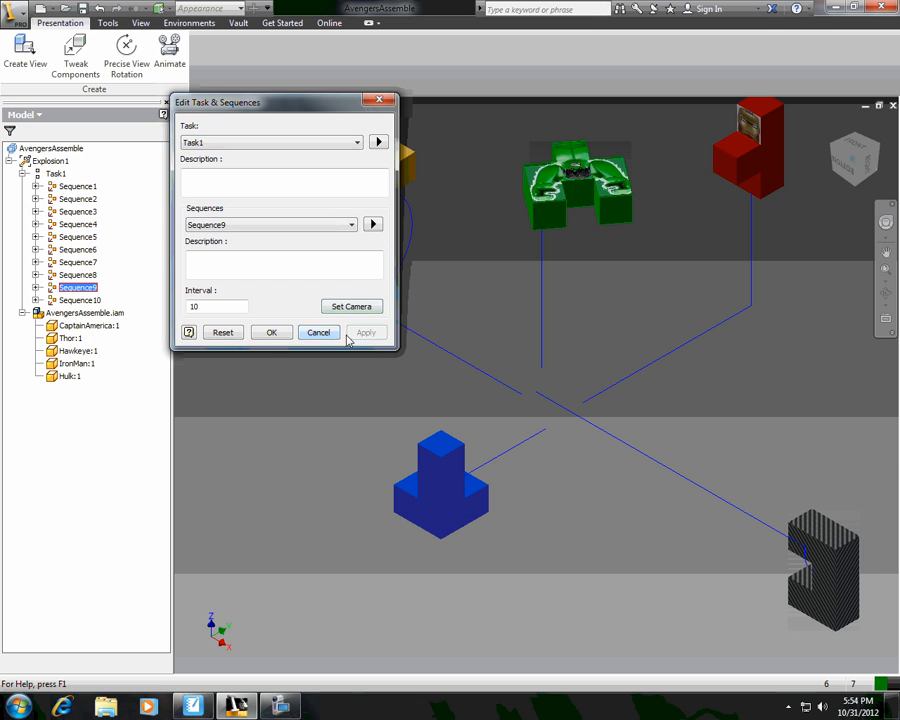
pyautogui.click(271, 333)
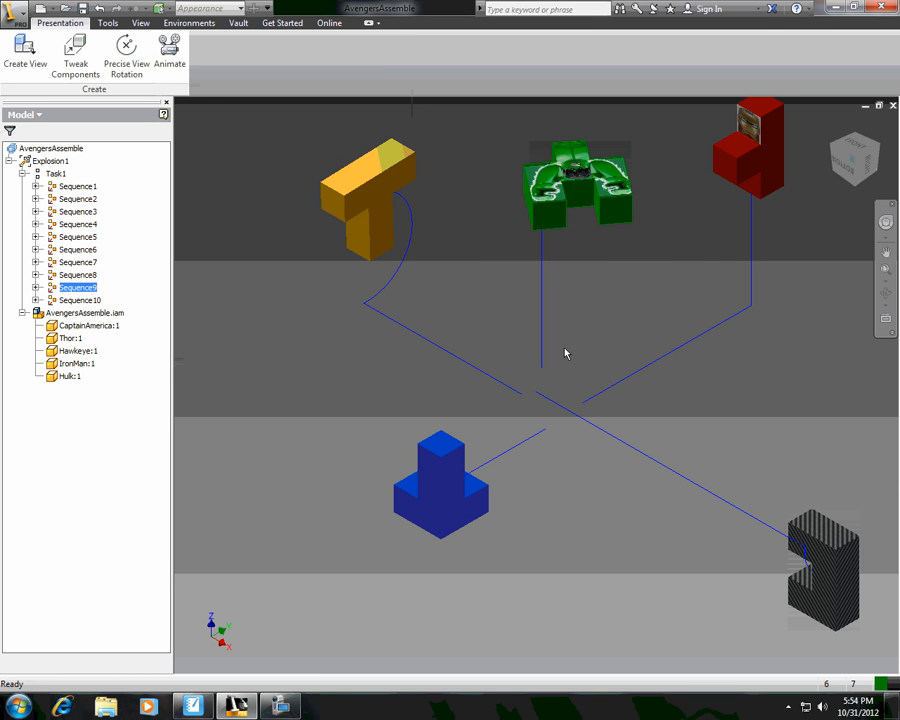
# Edit Sequence10 to replace its camera with an isometric corner view of the exploded pieces, and apply the change.
pyautogui.scroll(-2, 565, 354)
pyautogui.scroll(5, 562, 354)
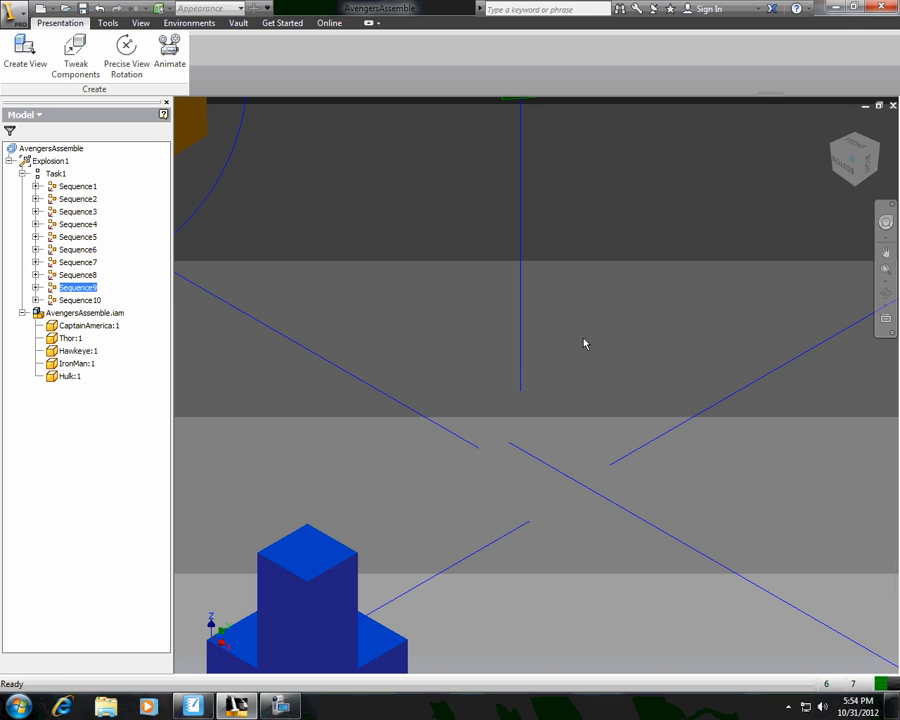
pyautogui.rightClick(76, 300)
pyautogui.click(100, 329)
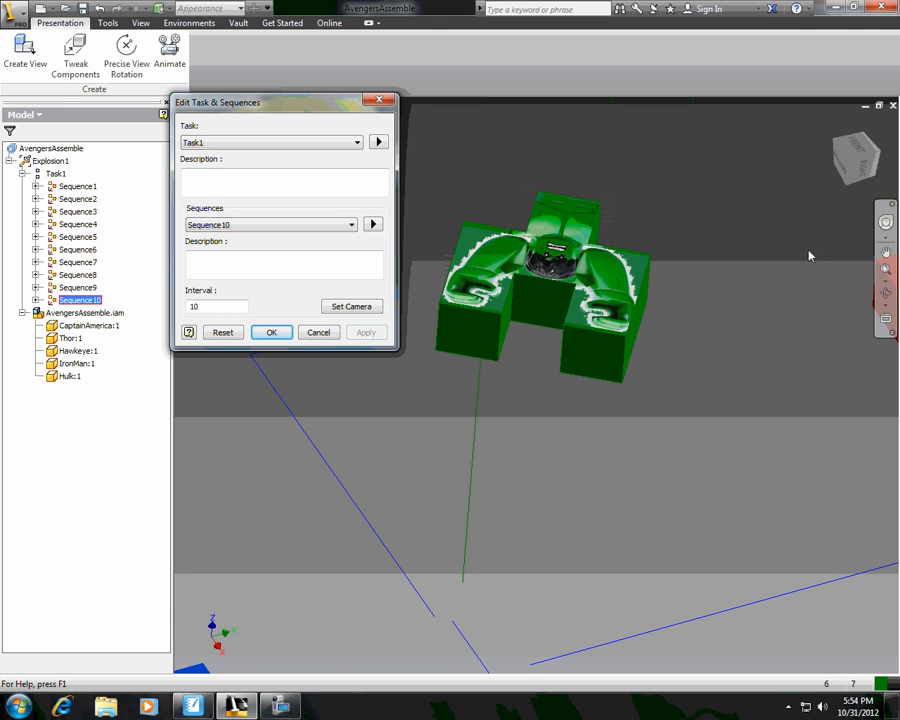
pyautogui.click(851, 163)
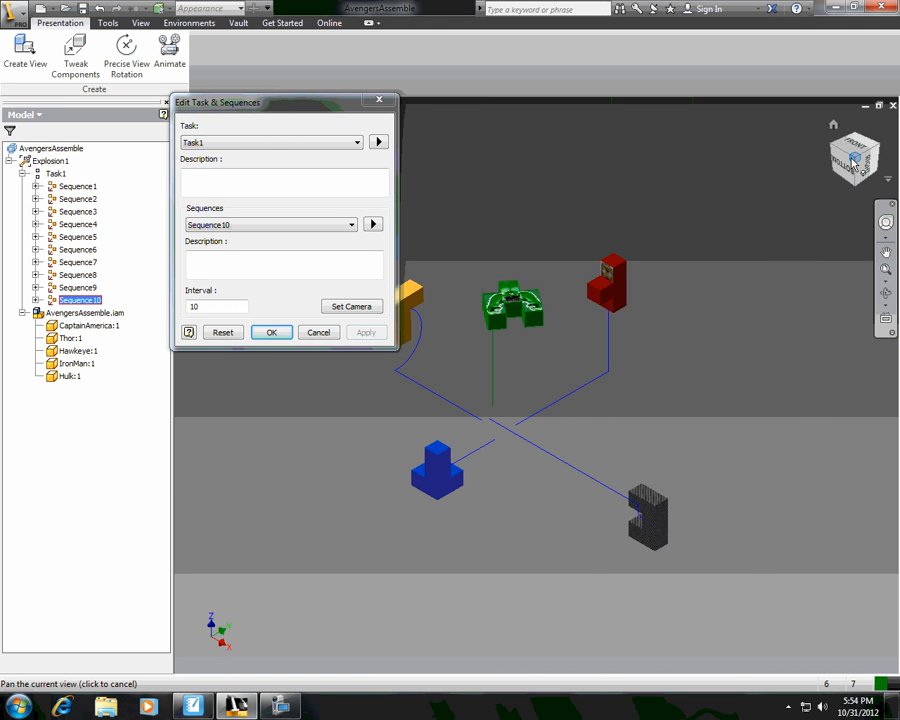
pyautogui.scroll(5, 505, 408)
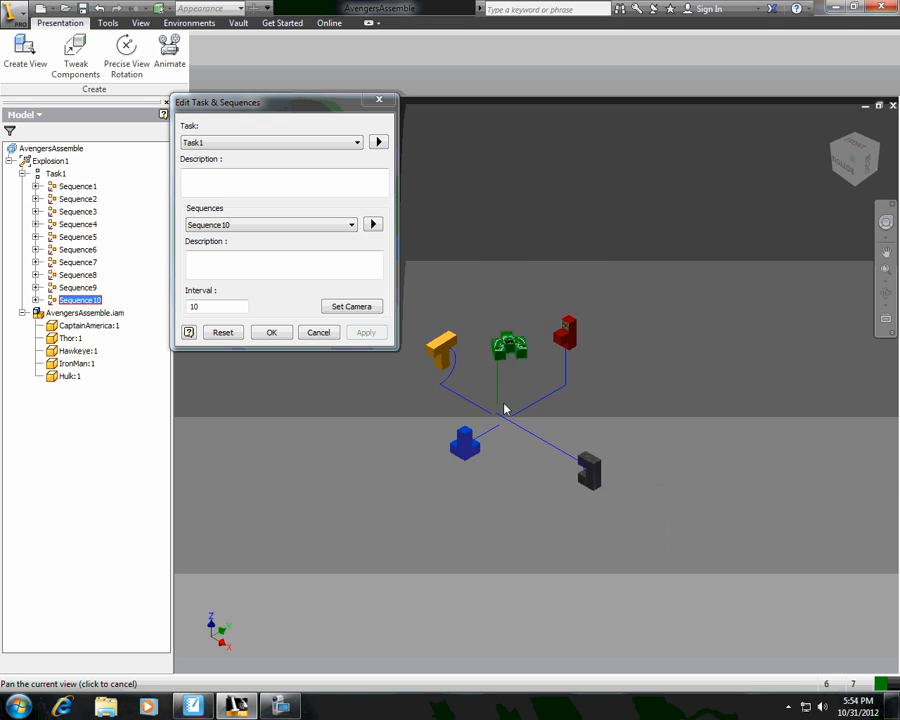
pyautogui.click(352, 307)
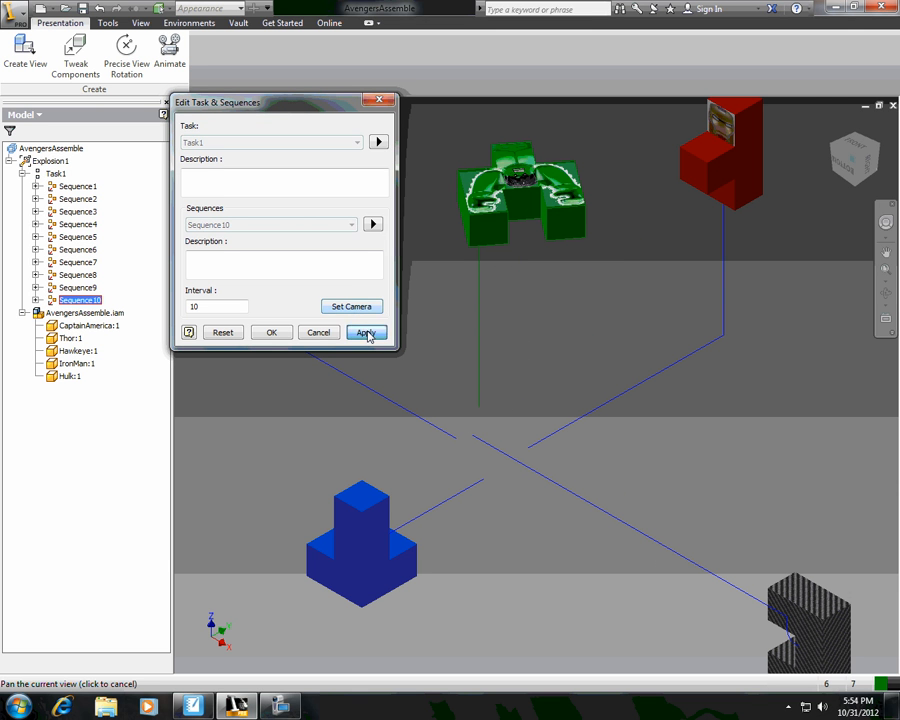
pyautogui.click(367, 333)
pyautogui.click(282, 333)
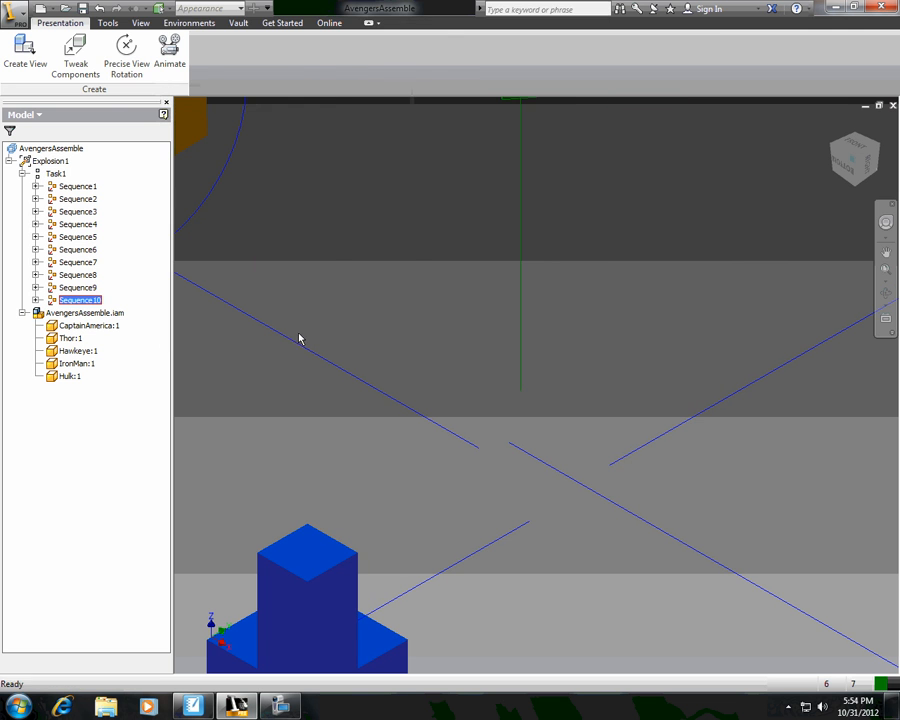
# Play the animation forward to check the cameras of Sequence9 and Sequence10, and close the animation.
pyautogui.click(169, 58)
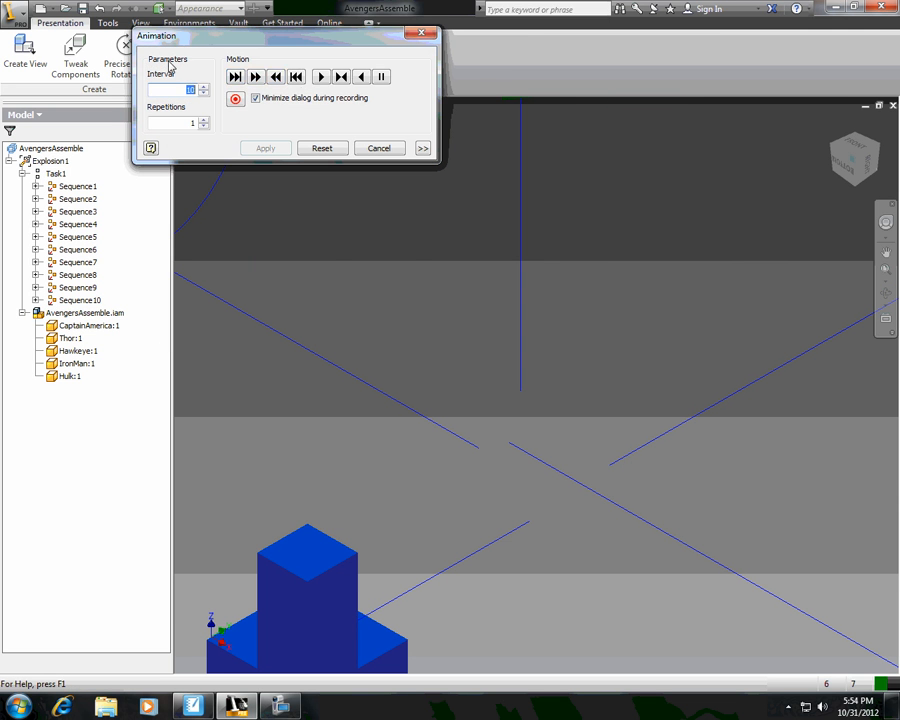
pyautogui.click(322, 77)
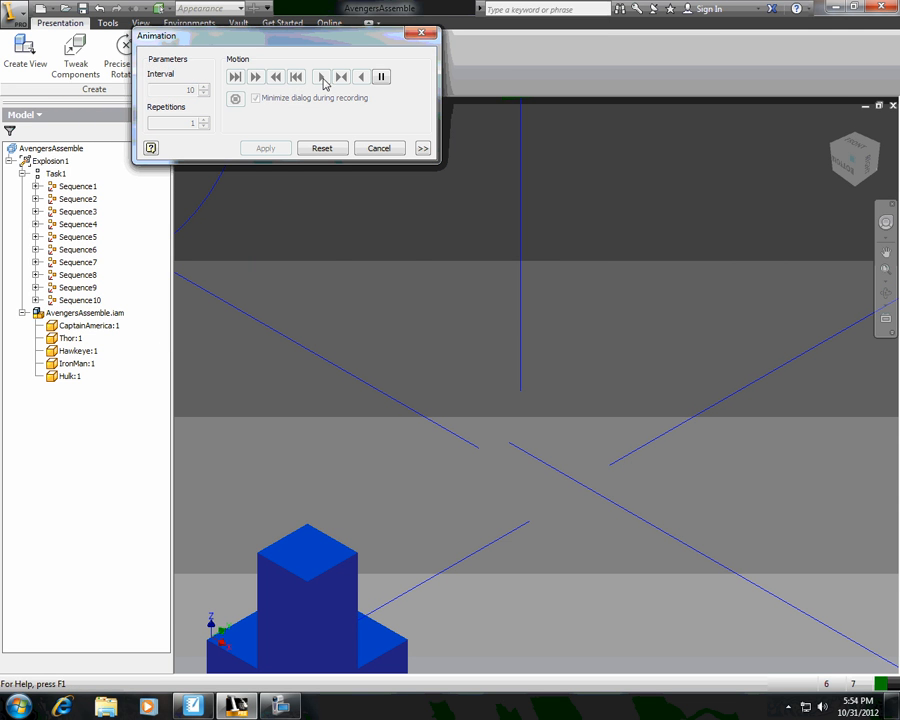
pyautogui.click(379, 149)
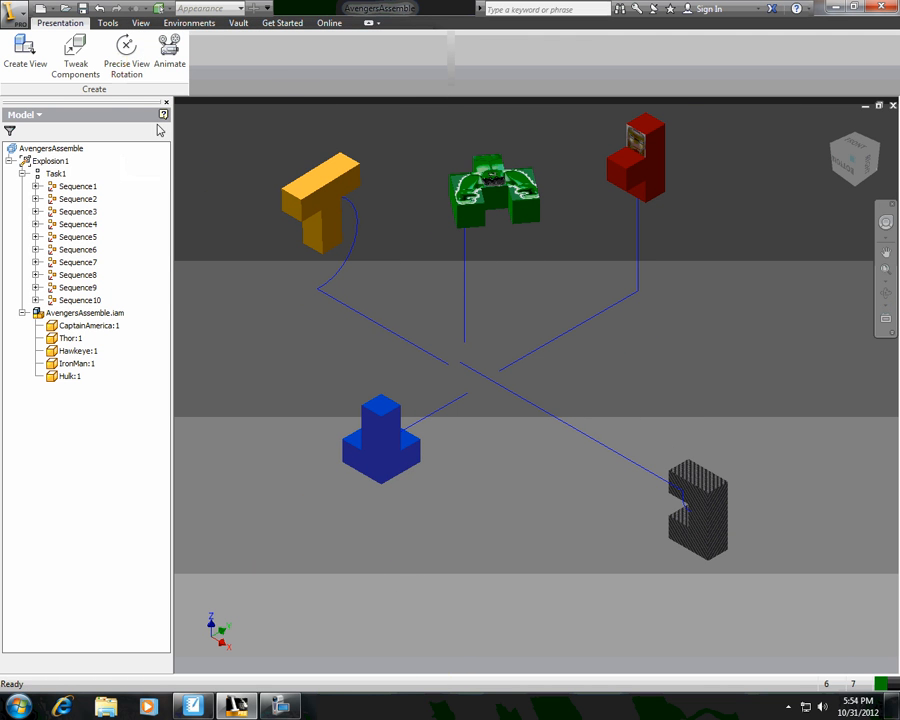
pyautogui.click(170, 48)
pyautogui.click(320, 77)
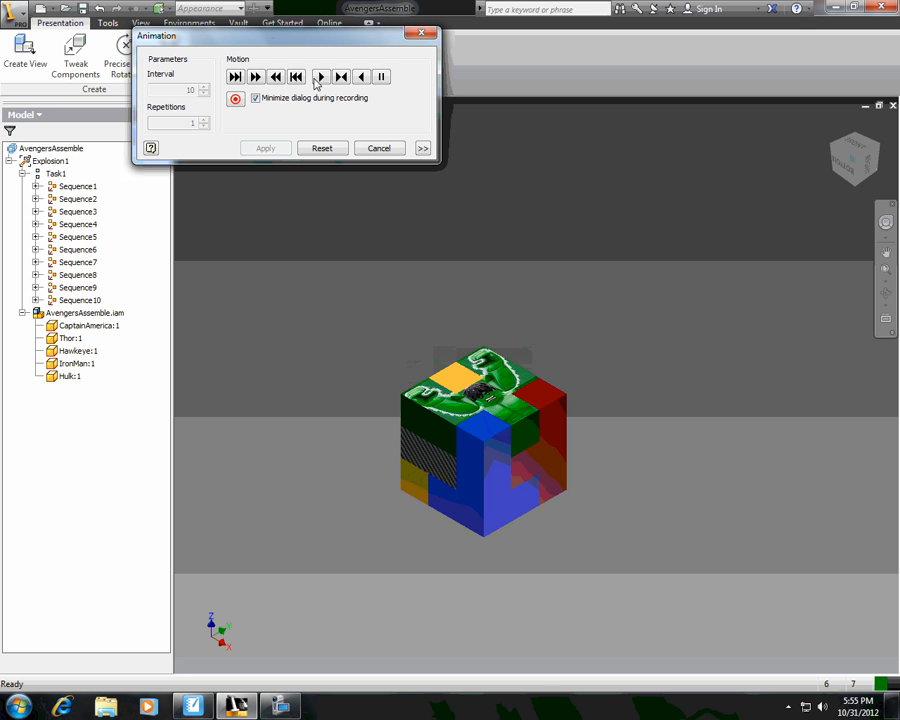
pyautogui.click(381, 149)
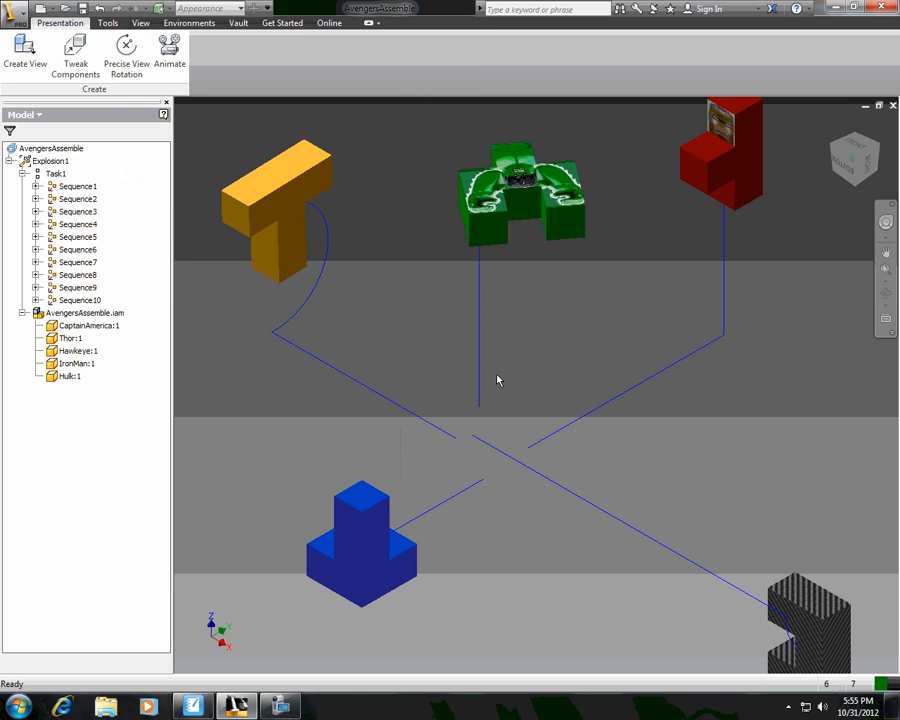
# Set Sequence3's camera to a close-up of the Captain America piece with its shield face on top, and accept the change.
pyautogui.press('F4')
pyautogui.moveTo(497, 380); pyautogui.dragTo(564, 178)
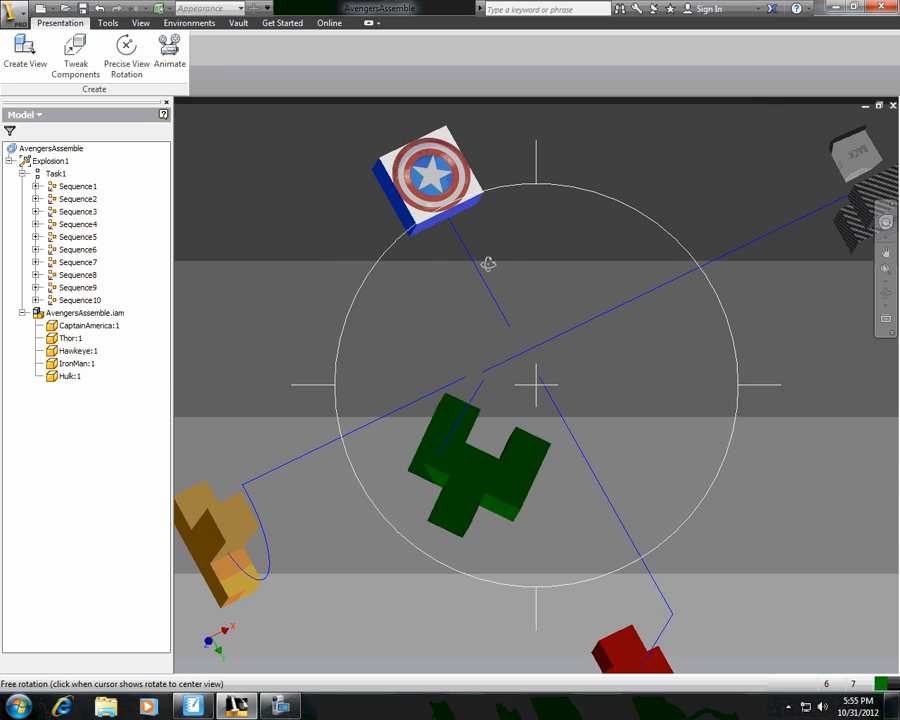
pyautogui.moveTo(430, 338); pyautogui.dragTo(520, 493, button='middle')
pyautogui.press('F4')
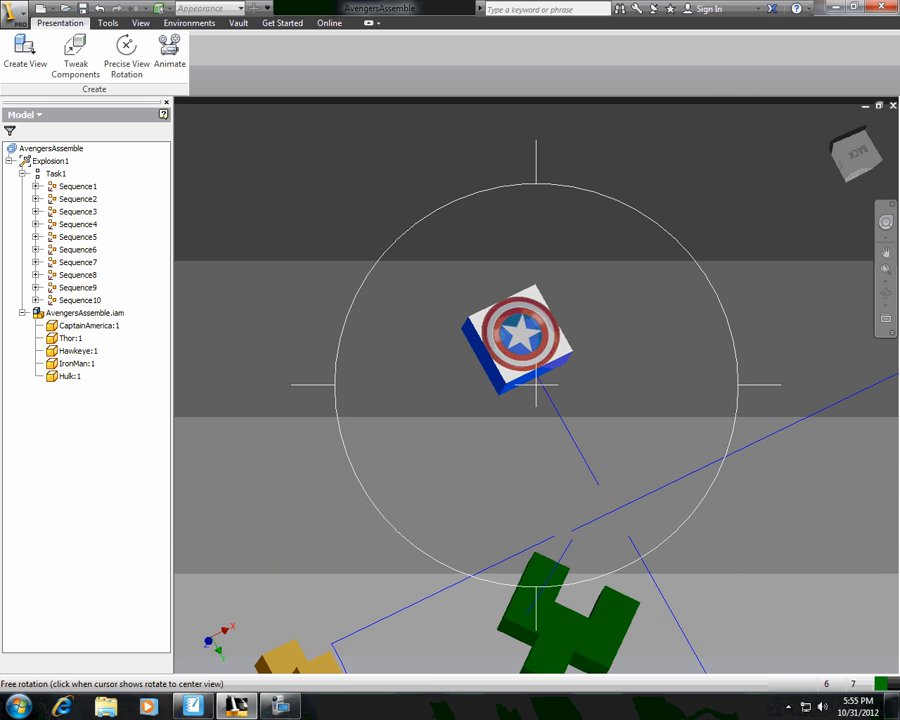
pyautogui.moveTo(545, 400); pyautogui.dragTo(587, 379)
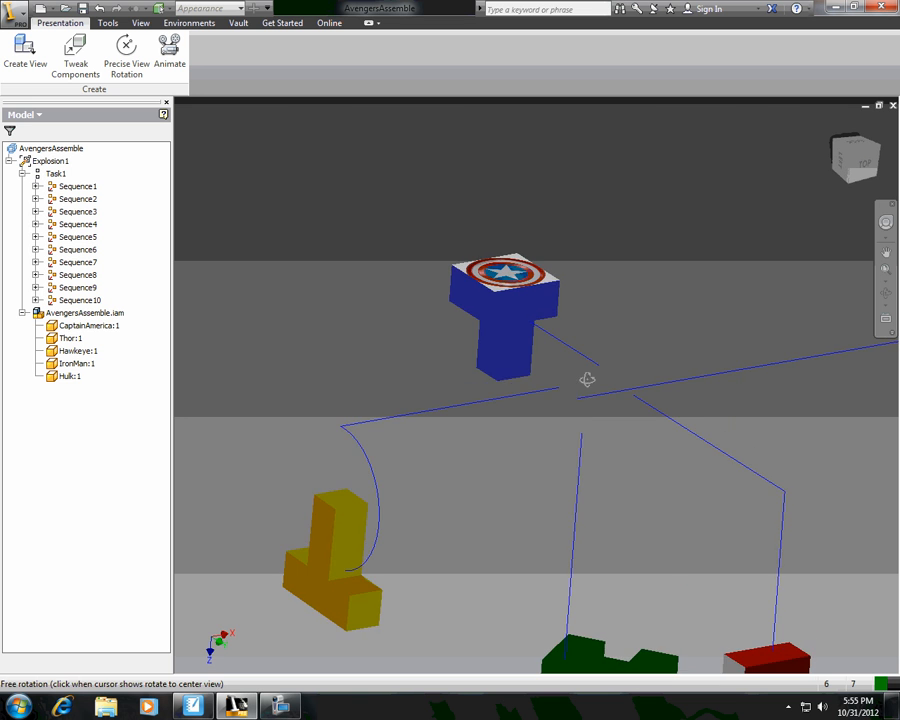
pyautogui.scroll(-3, 514, 332)
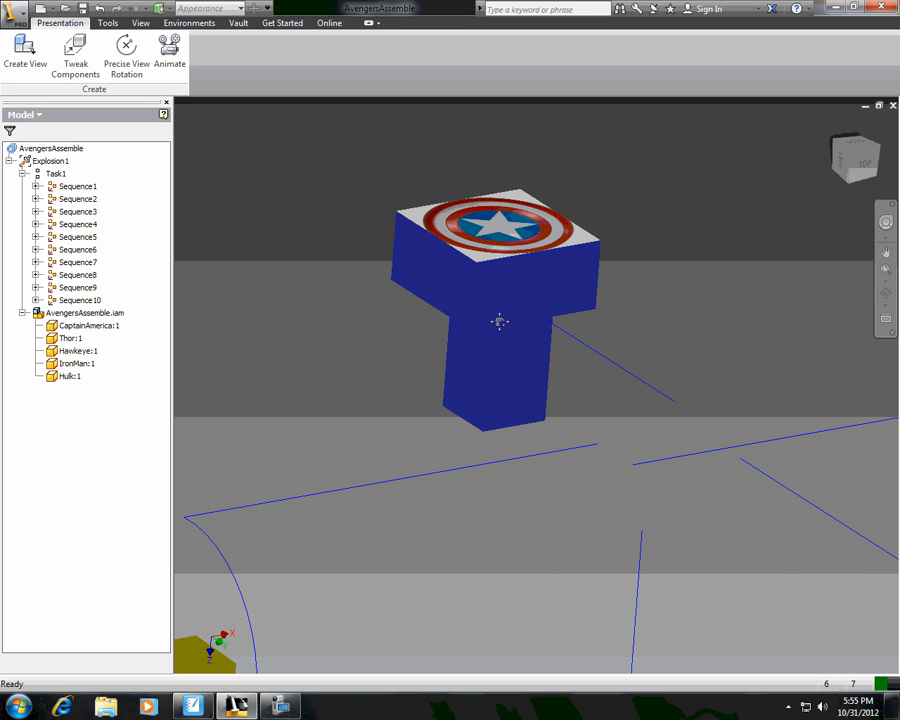
pyautogui.moveTo(499, 321); pyautogui.dragTo(476, 372, button='middle')
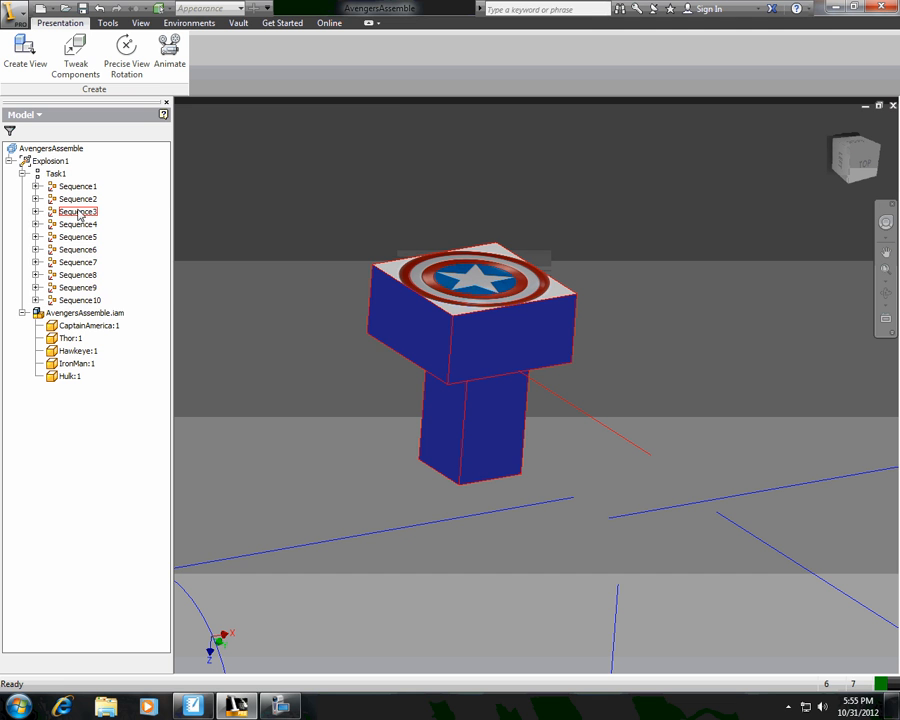
pyautogui.rightClick(78, 213)
pyautogui.click(96, 232)
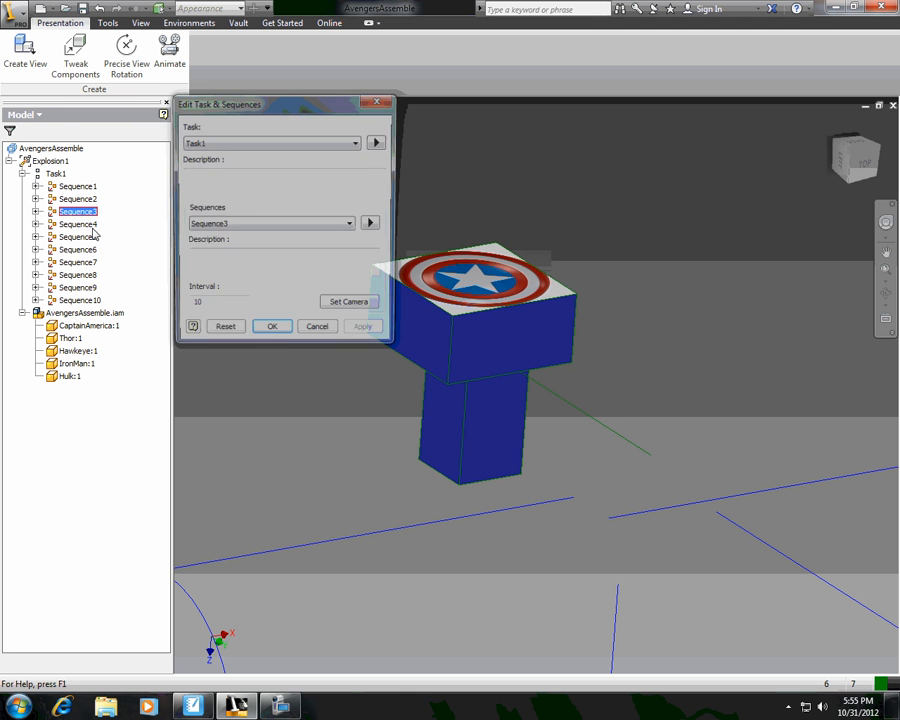
pyautogui.click(346, 311)
pyautogui.click(367, 336)
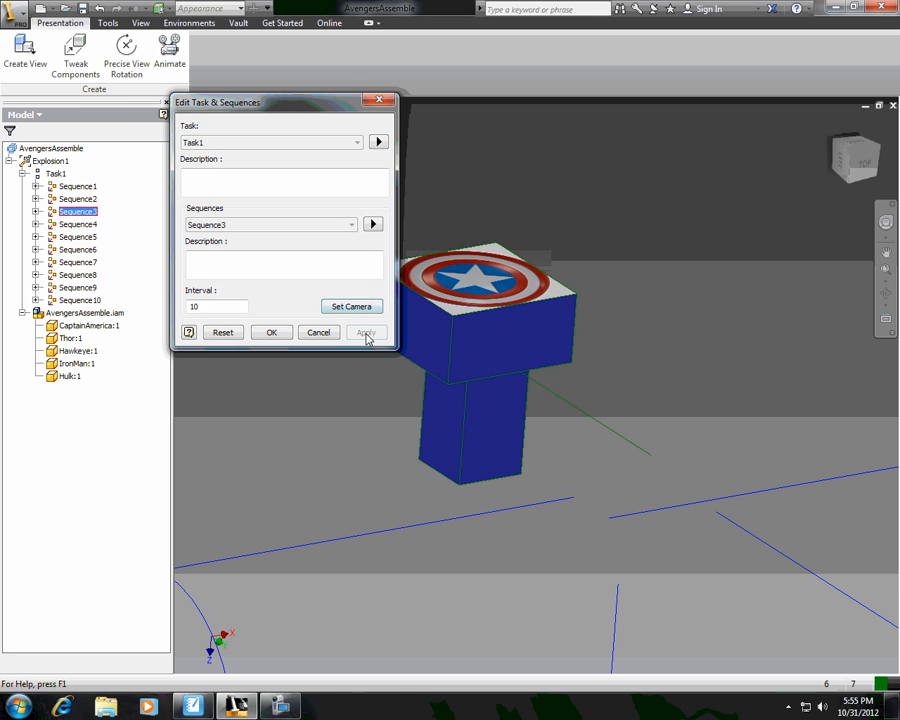
pyautogui.click(272, 333)
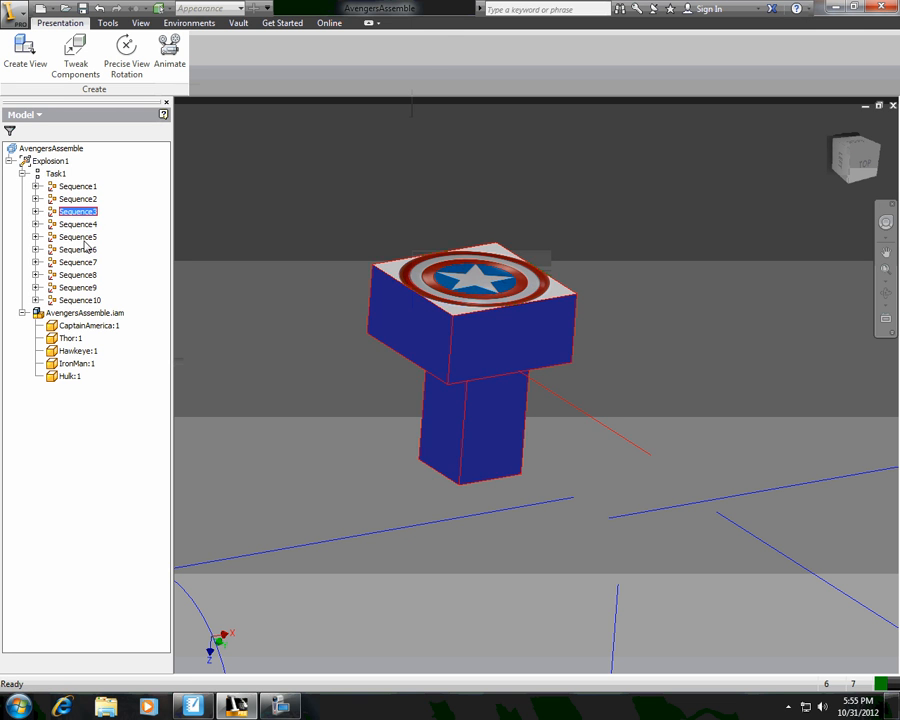
# Restore the home isometric view, play the animation forward to check Sequence3's camera, and close the animation.
pyautogui.click(85, 300)
pyautogui.click(172, 70)
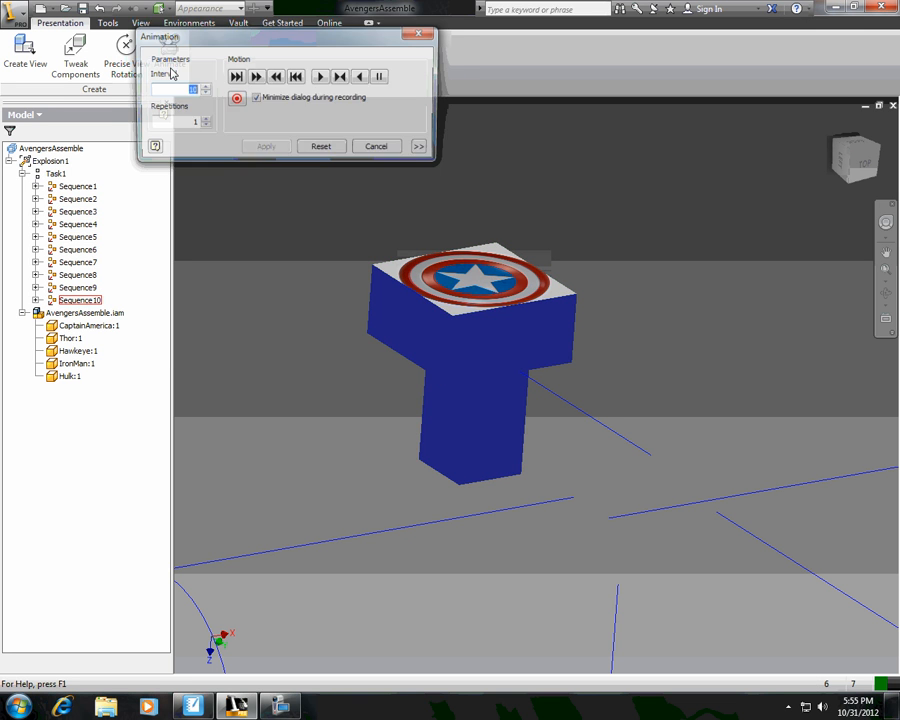
pyautogui.click(380, 148)
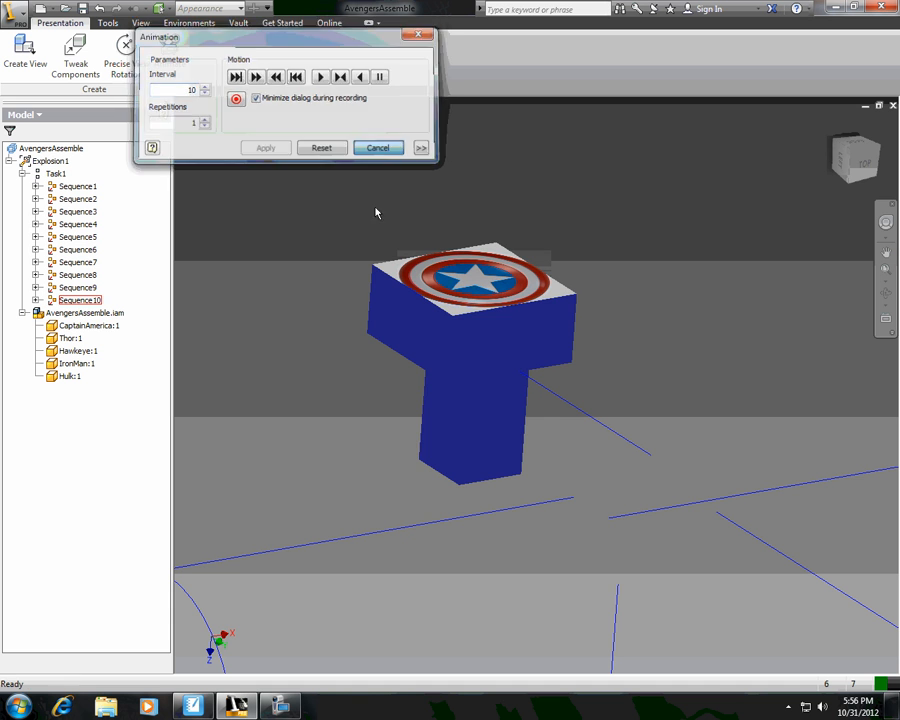
pyautogui.press('F6')
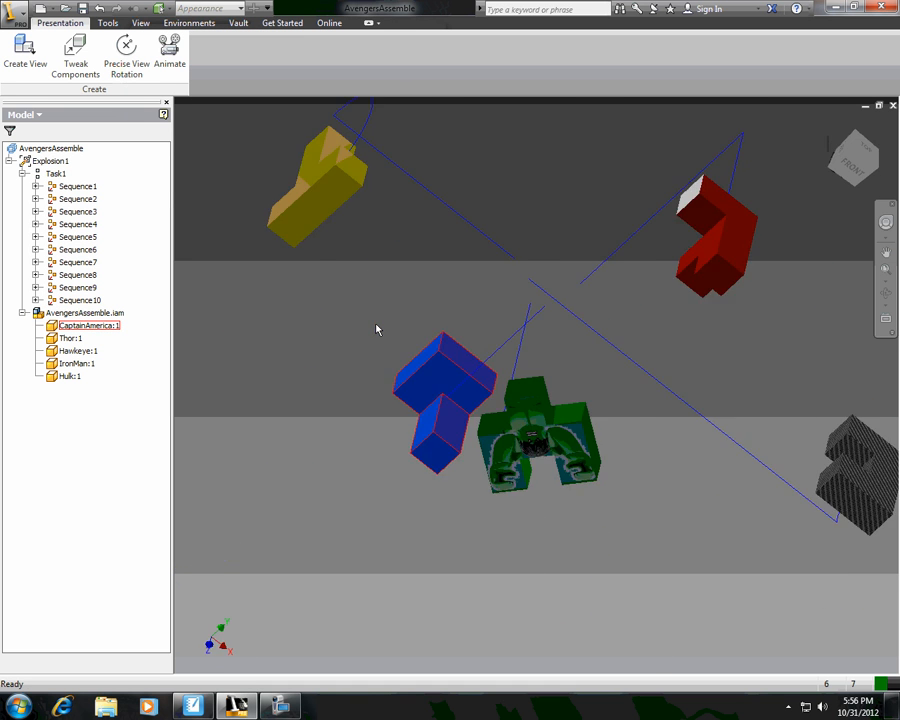
pyautogui.click(170, 60)
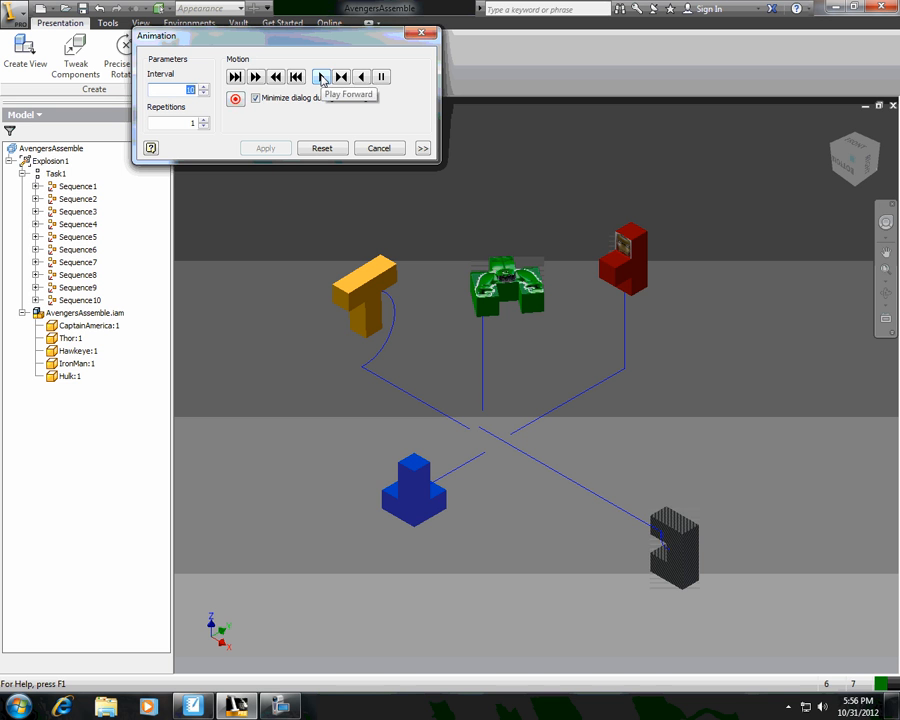
pyautogui.click(321, 78)
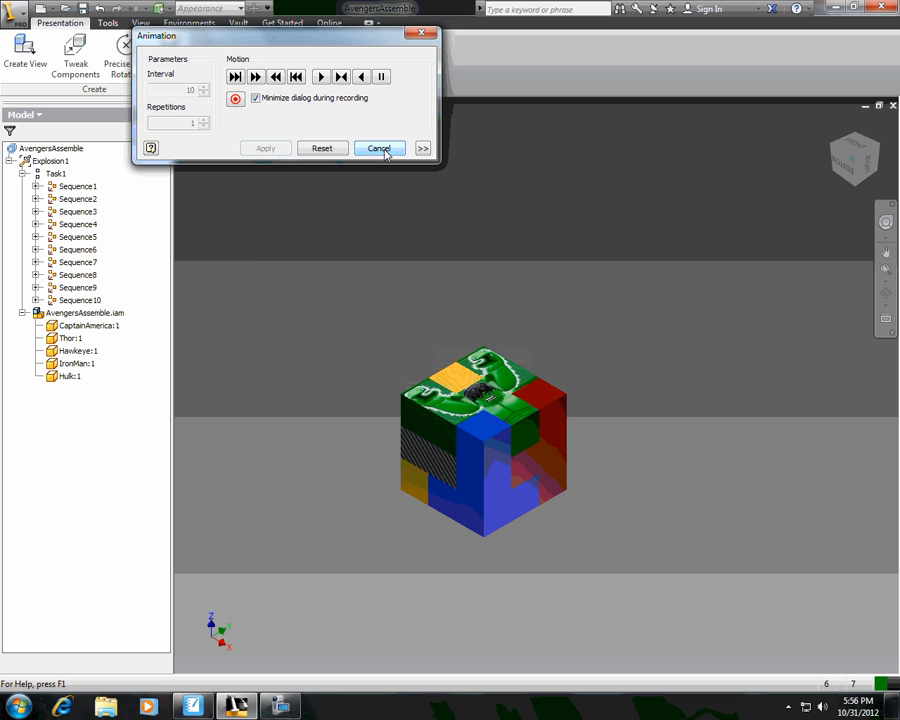
pyautogui.click(384, 151)
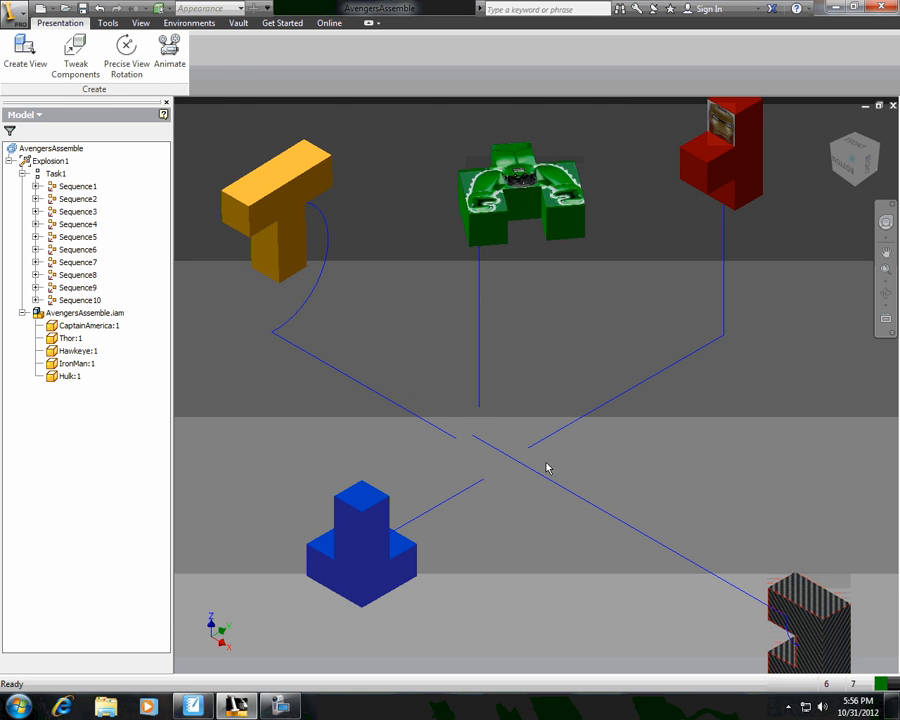
# Set Sequence1's camera to an isometric close-up centred on the black striped piece, and apply the change.
pyautogui.moveTo(546, 466); pyautogui.dragTo(215, 255, button='middle')
pyautogui.scroll(-2, 438, 357)
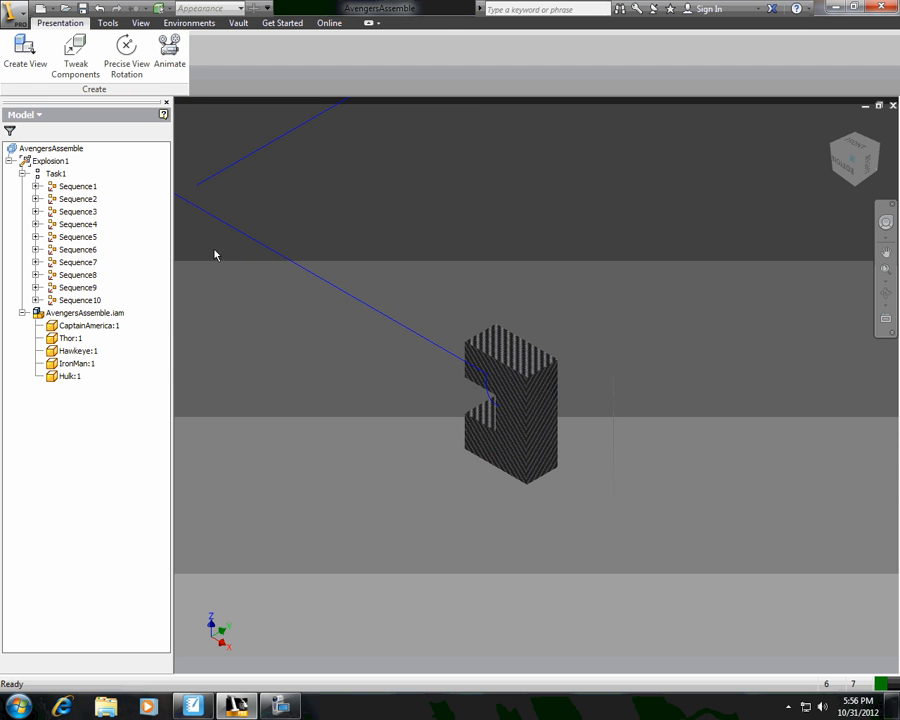
pyautogui.rightClick(78, 191)
pyautogui.click(82, 205)
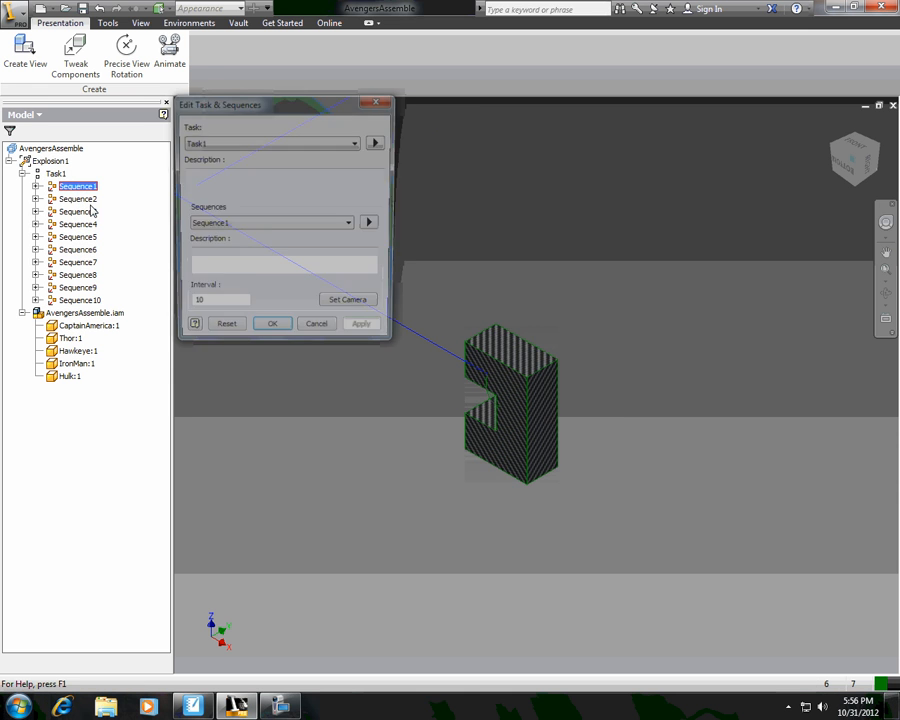
pyautogui.click(357, 311)
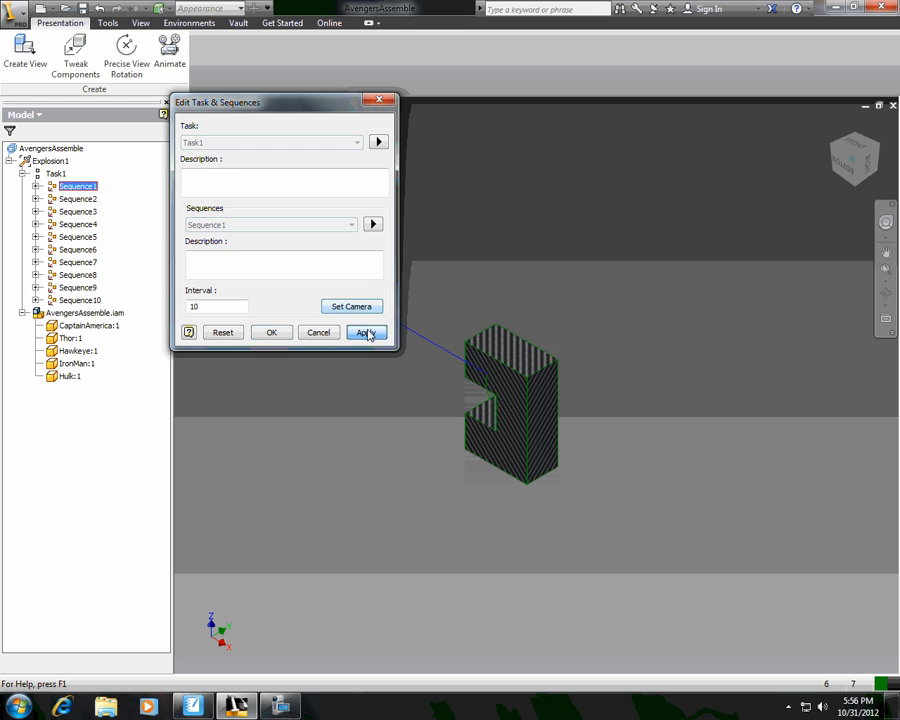
pyautogui.click(366, 333)
pyautogui.click(271, 333)
# Set Sequence2's camera to an isometric view showing the black striped piece and its full straight trail, and accept the change.
pyautogui.moveTo(286, 303); pyautogui.dragTo(436, 390, button='middle')
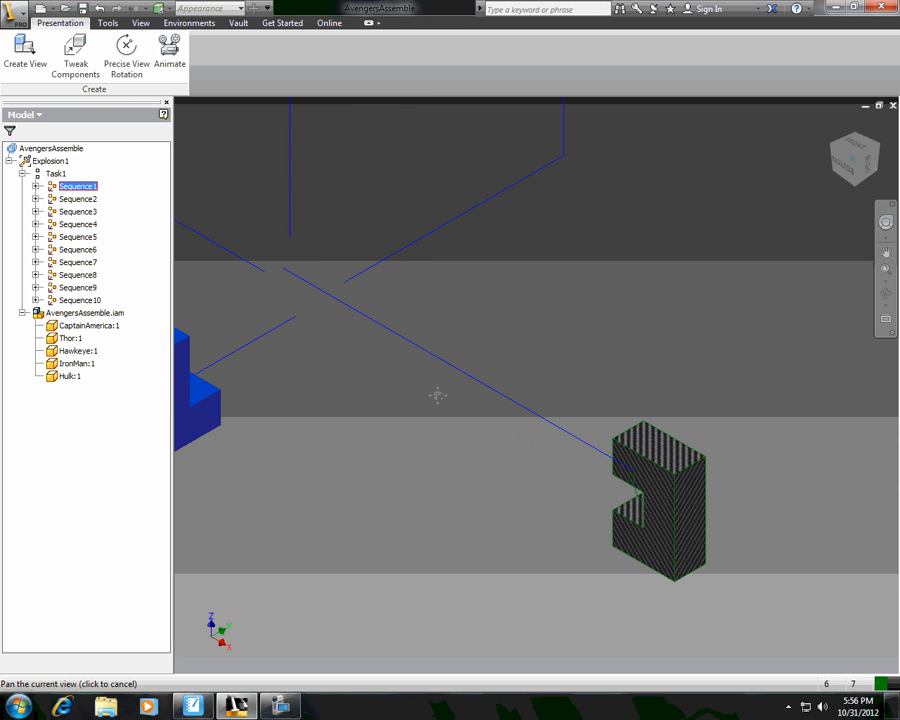
pyautogui.click(74, 199)
pyautogui.rightClick(74, 200)
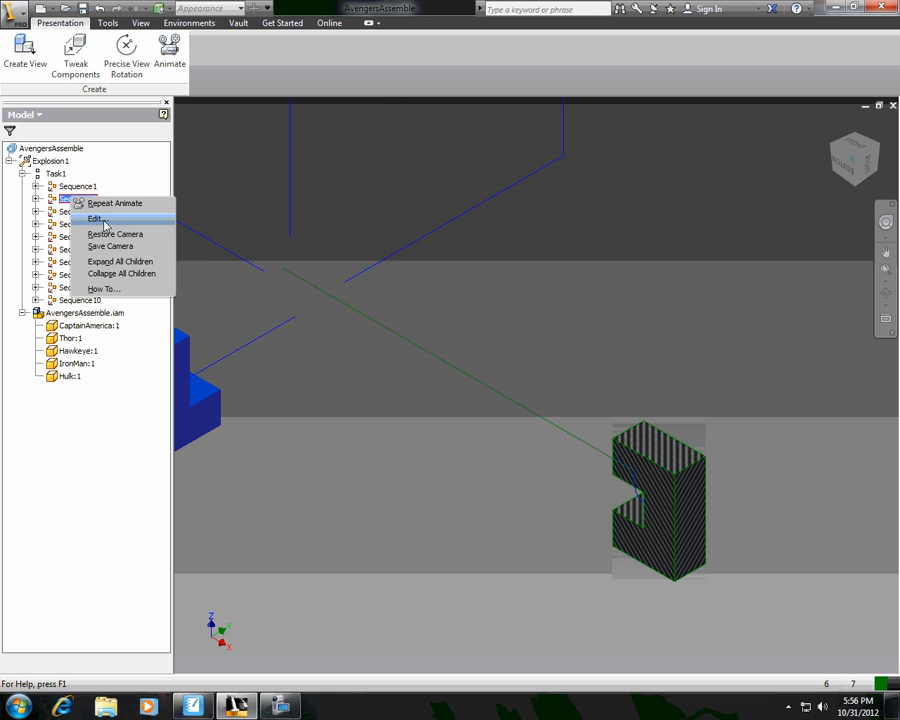
pyautogui.click(105, 225)
pyautogui.click(348, 305)
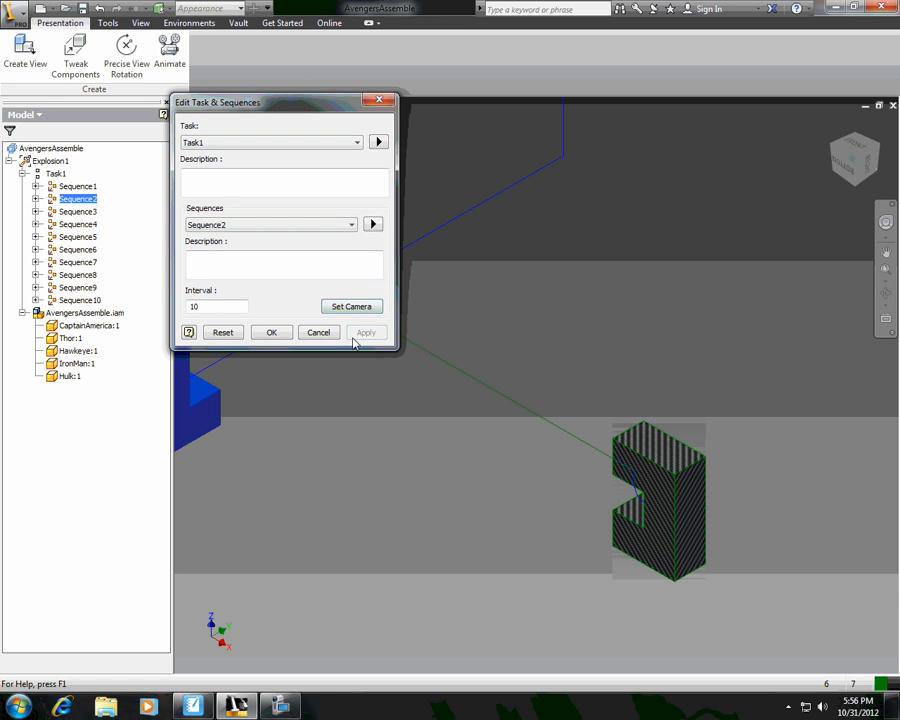
pyautogui.click(271, 332)
pyautogui.moveTo(257, 325); pyautogui.dragTo(476, 341, button='middle')
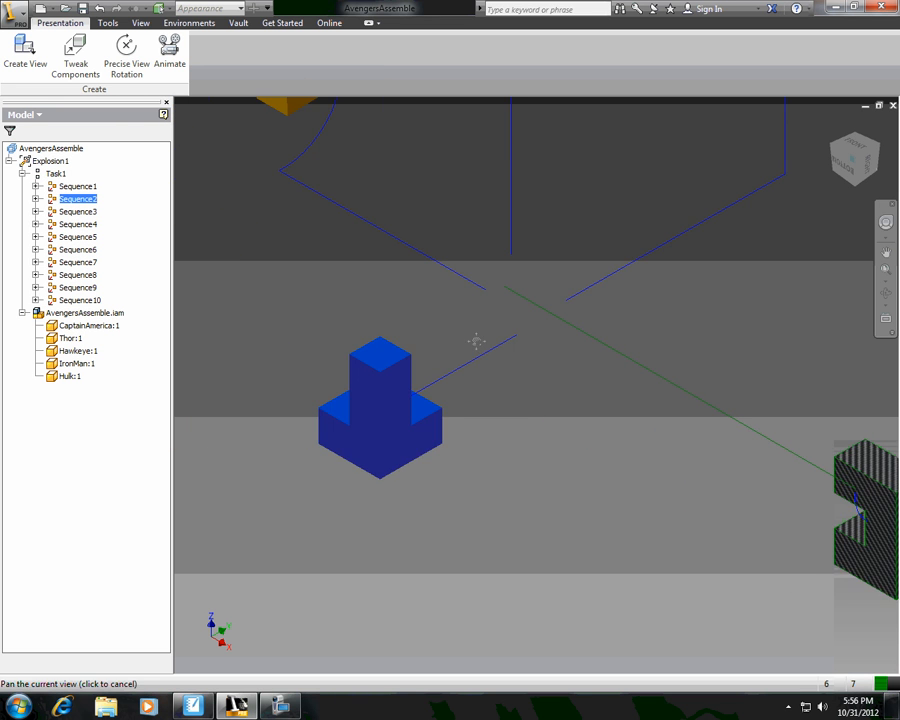
pyautogui.scroll(-3, 437, 306)
pyautogui.moveTo(437, 306); pyautogui.dragTo(330, 404, button='middle')
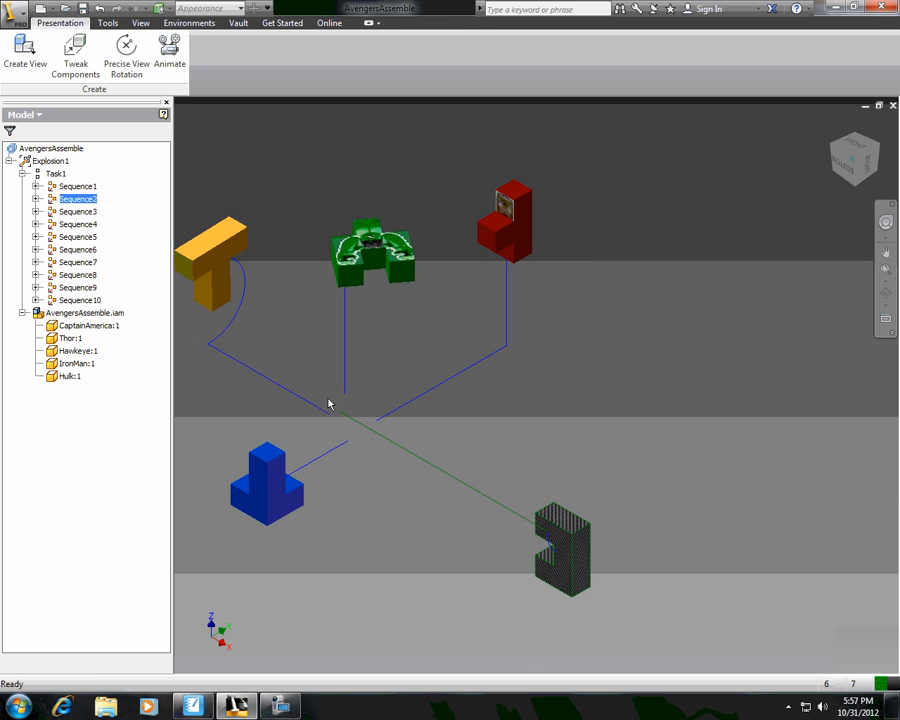
pyautogui.moveTo(453, 306); pyautogui.dragTo(411, 446, button='middle')
pyautogui.scroll(2, 425, 416)
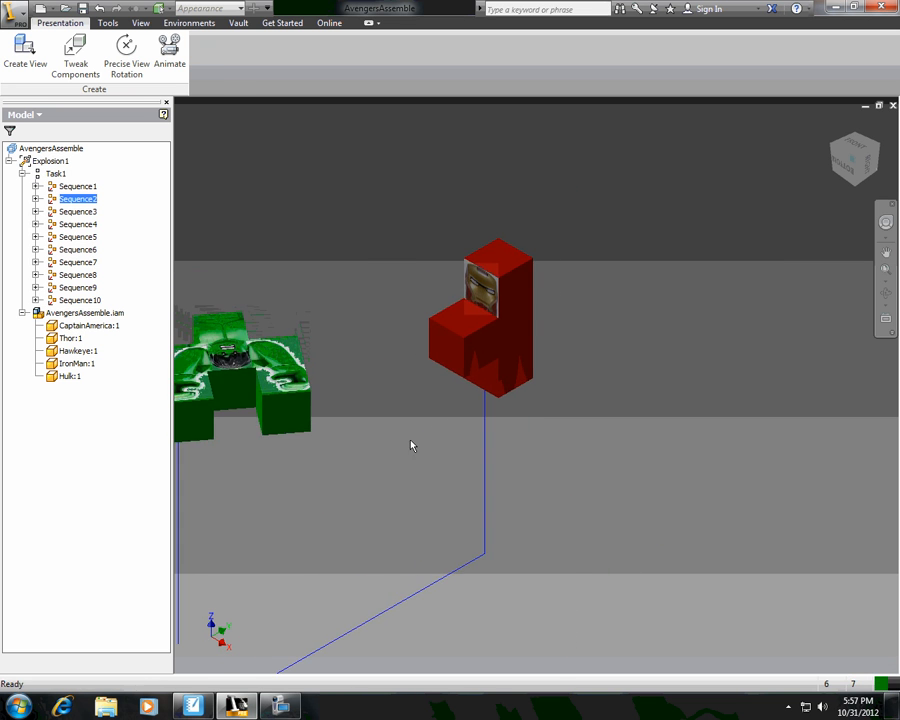
pyautogui.rightClick(81, 228)
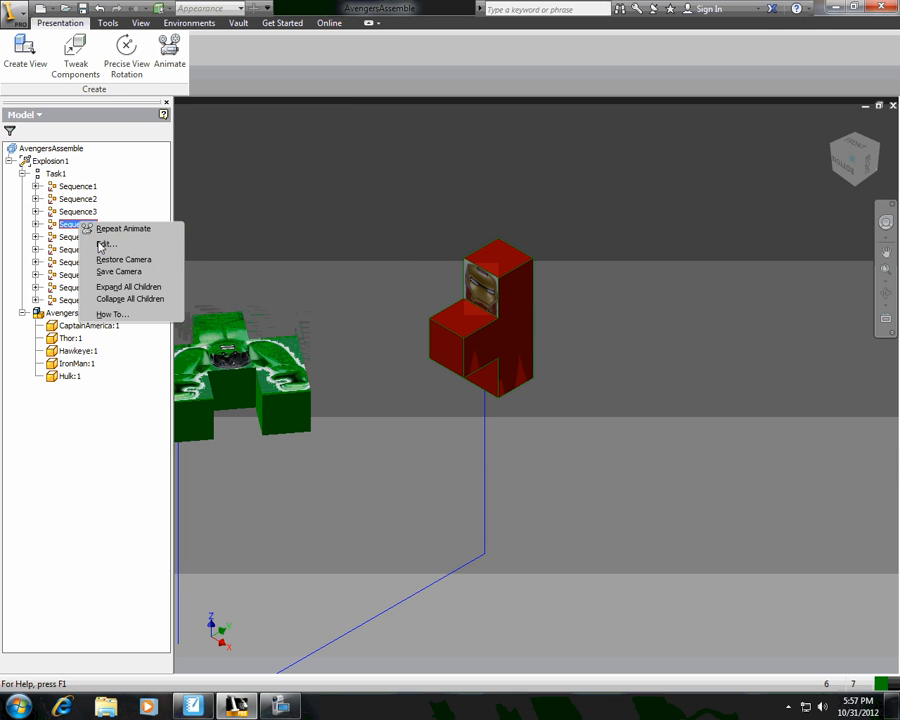
pyautogui.click(104, 244)
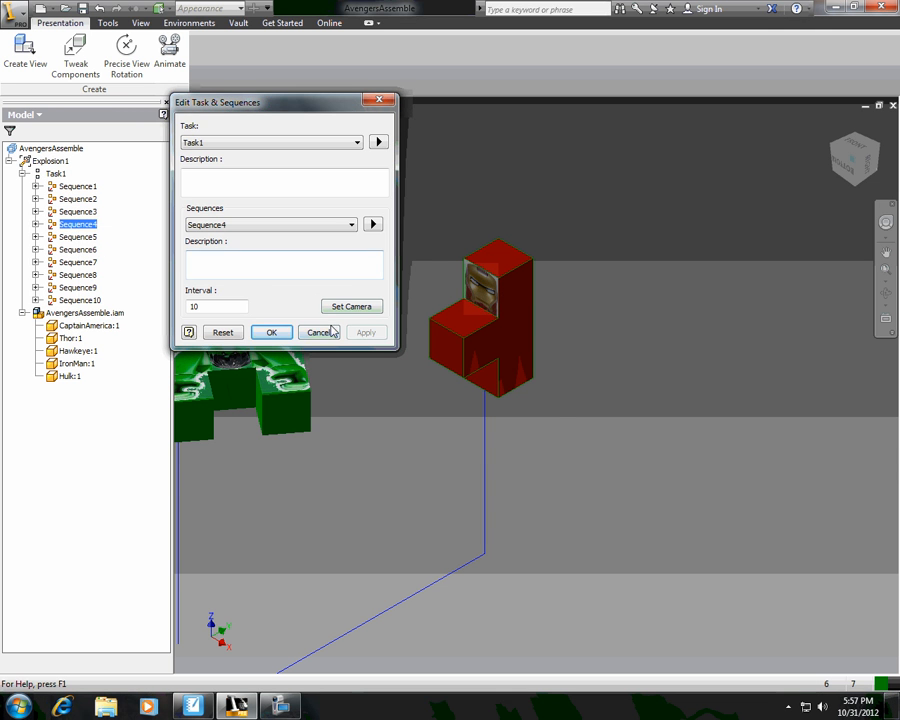
pyautogui.click(327, 332)
# Set Sequence4's camera to an isometric close-up of the red Iron Man piece, and apply the change.
pyautogui.scroll(-3, 450, 358)
pyautogui.moveTo(425, 355); pyautogui.dragTo(419, 407, button='middle')
pyautogui.rightClick(80, 225)
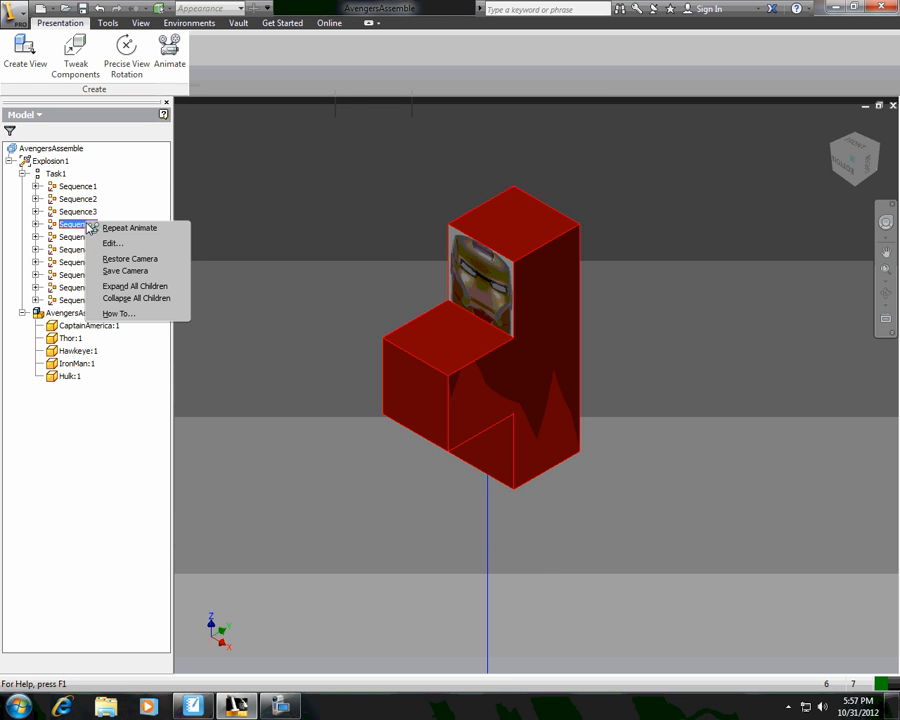
pyautogui.click(106, 245)
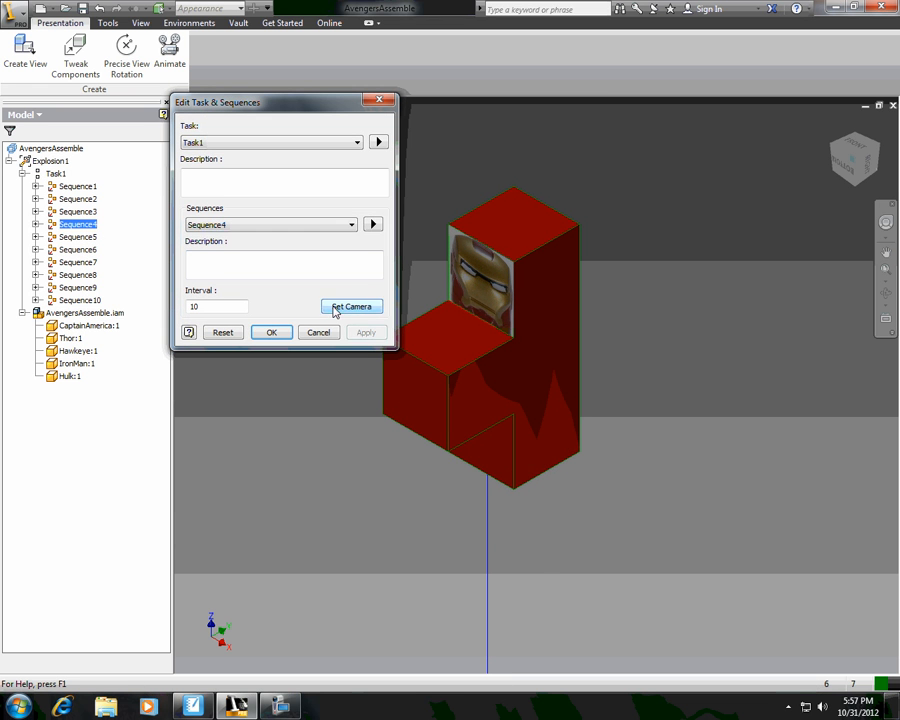
pyautogui.click(335, 308)
pyautogui.click(365, 333)
pyautogui.click(273, 333)
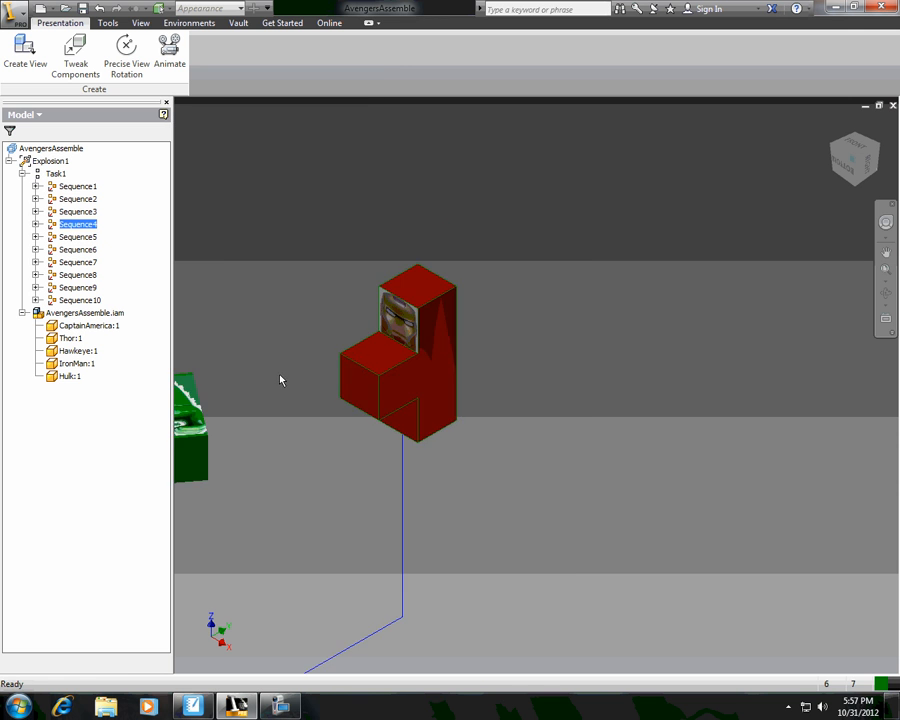
# Set Sequence5's camera to a slightly wider view of the Iron Man piece with its whole vertical trail, and apply the change.
pyautogui.moveTo(265, 384); pyautogui.dragTo(380, 275, button='middle')
pyautogui.scroll(3, 319, 368)
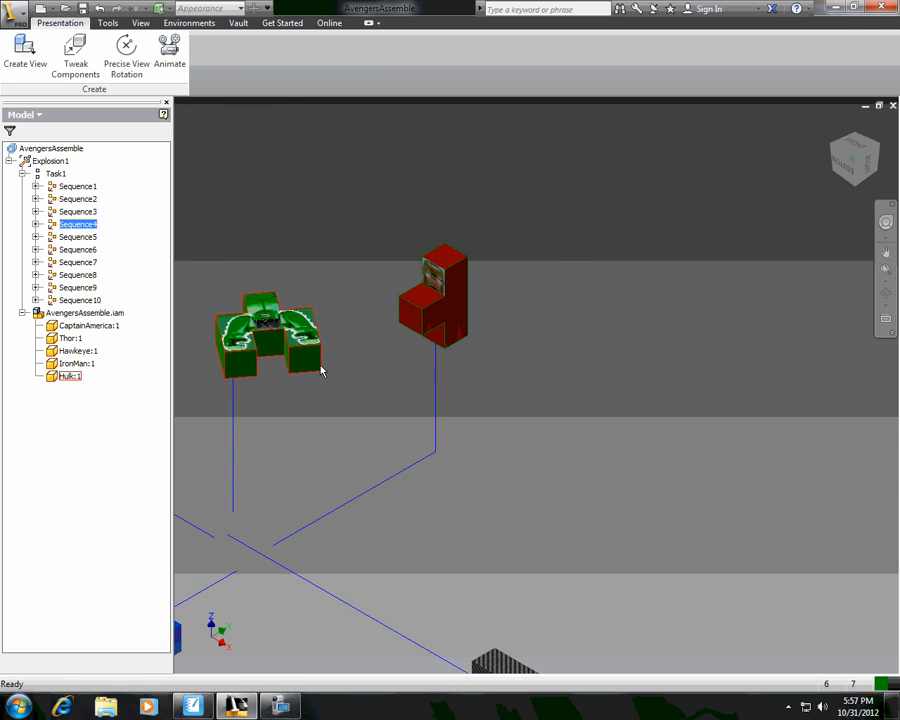
pyautogui.scroll(-3, 319, 372)
pyautogui.moveTo(317, 391); pyautogui.dragTo(391, 420, button='middle')
pyautogui.scroll(3, 374, 353)
pyautogui.scroll(-2, 392, 416)
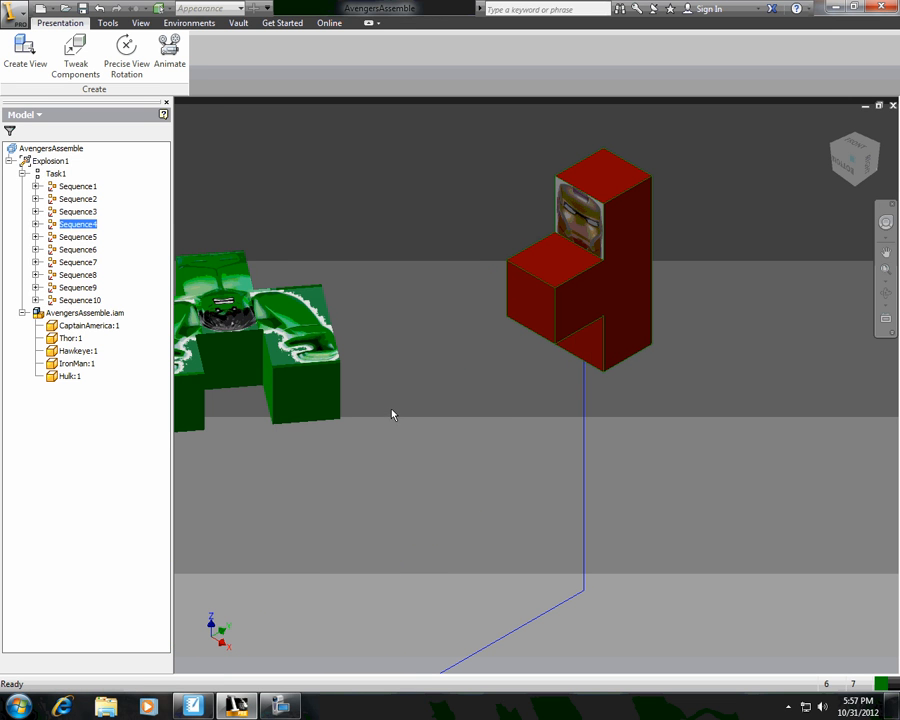
pyautogui.rightClick(84, 241)
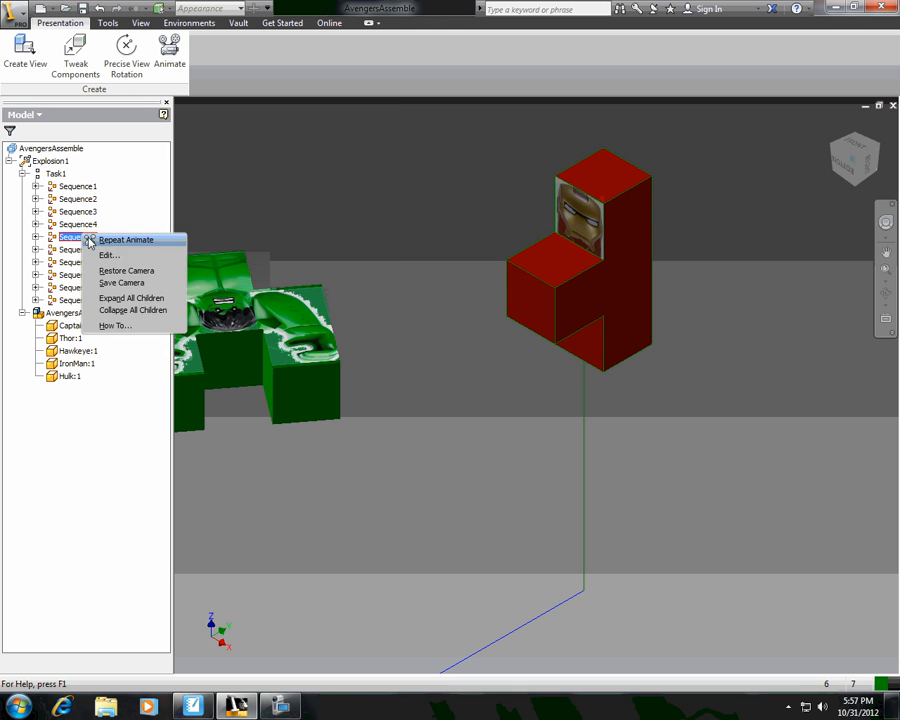
pyautogui.click(104, 253)
pyautogui.click(351, 307)
pyautogui.click(366, 332)
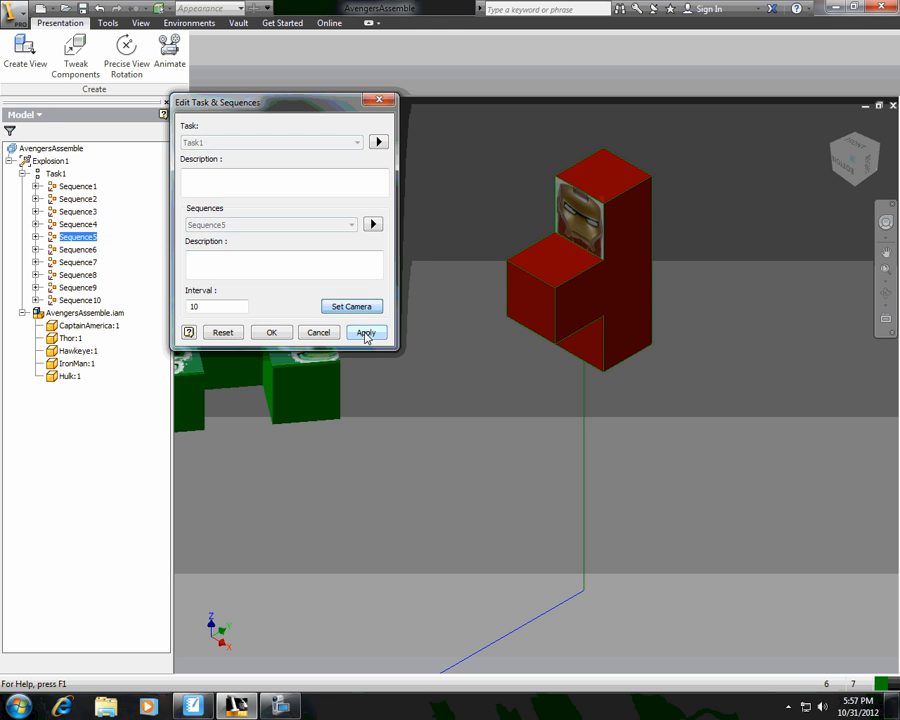
pyautogui.click(271, 332)
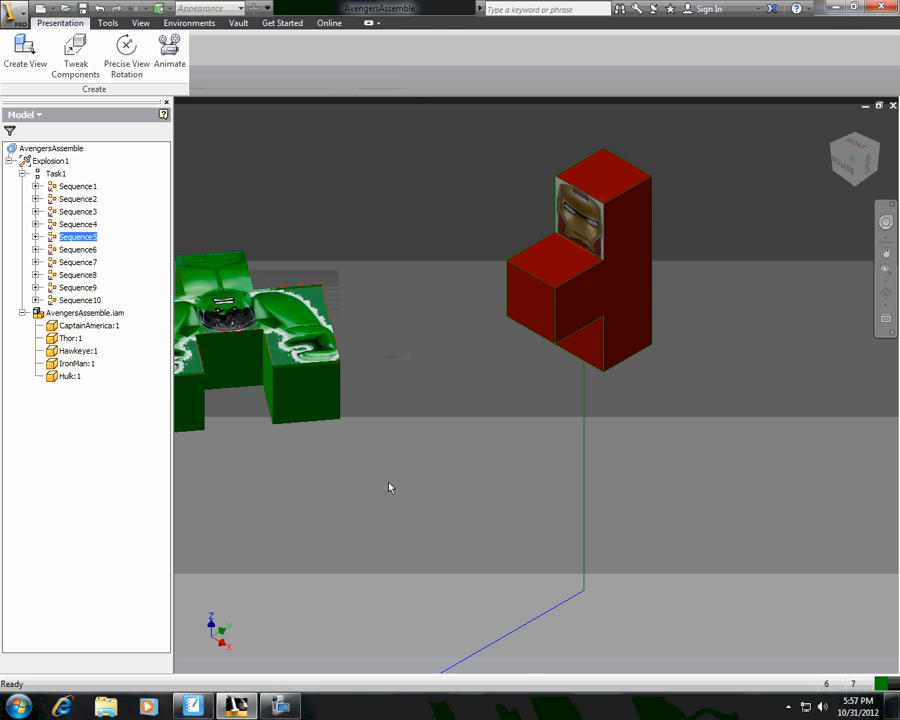
# Set Sequence6's camera to a wide isometric view showing the Iron Man piece, its trails and the surrounding exploded pieces, and apply it.
pyautogui.scroll(3, 390, 486)
pyautogui.moveTo(344, 515); pyautogui.dragTo(490, 374, button='middle')
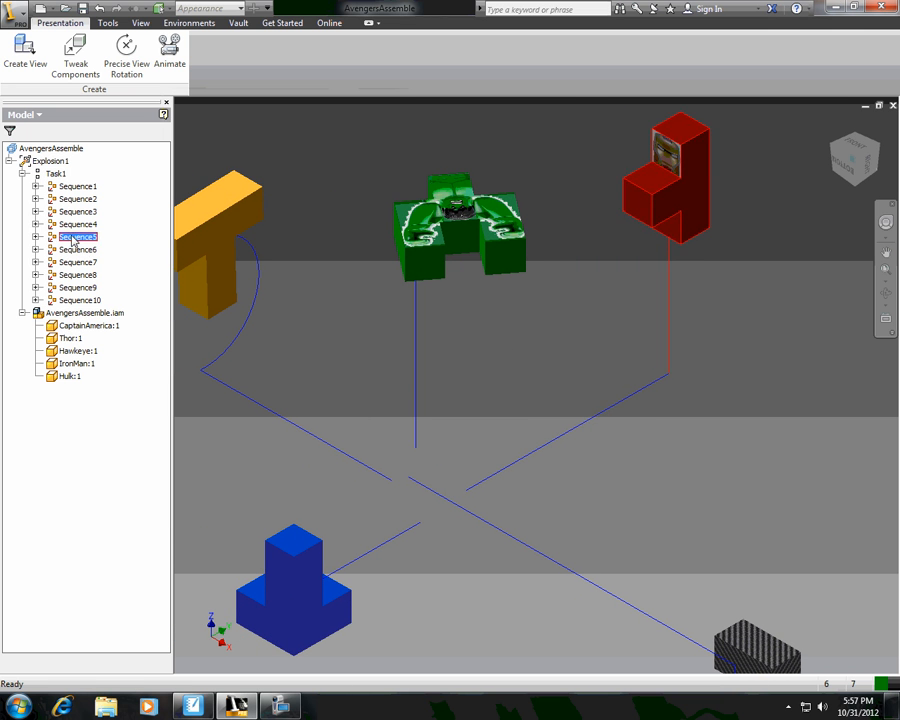
pyautogui.click(72, 250)
pyautogui.rightClick(72, 249)
pyautogui.click(90, 267)
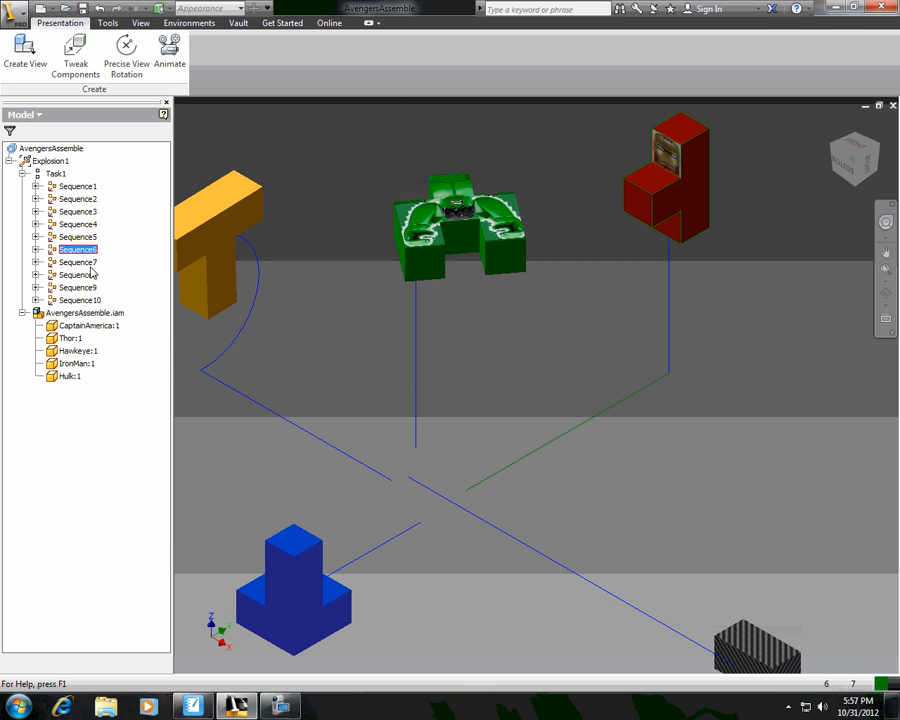
pyautogui.click(351, 305)
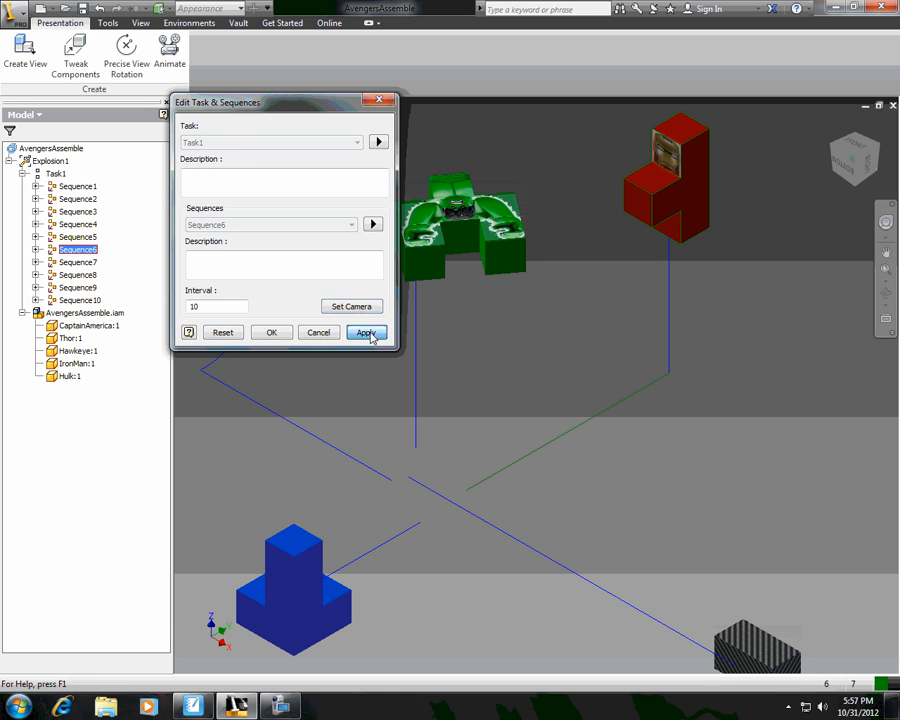
pyautogui.click(366, 332)
pyautogui.click(273, 333)
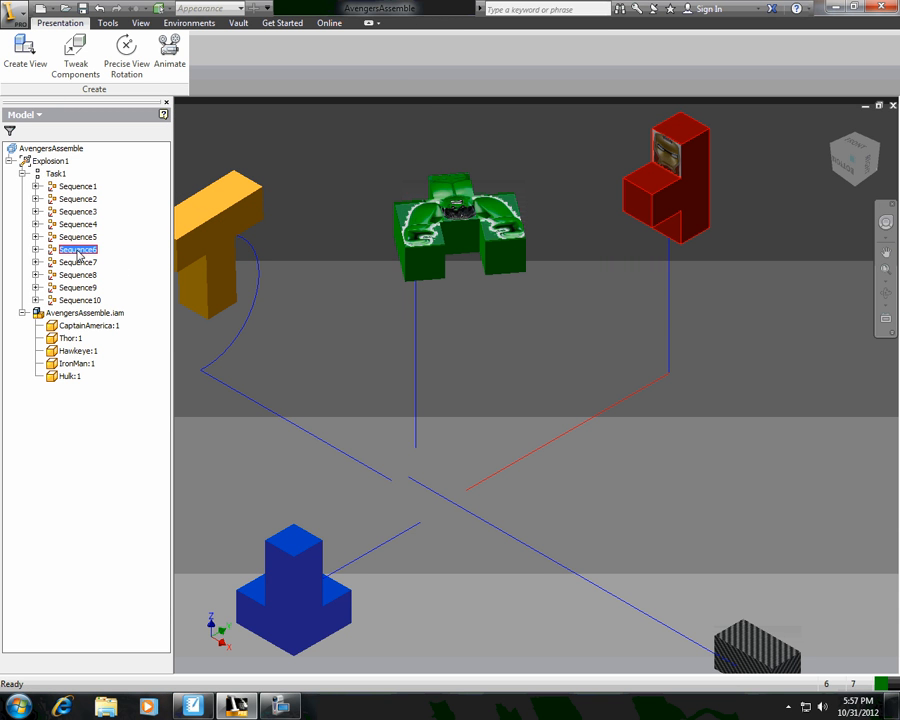
# Set Sequence7's camera to a rotated, nearly left-side view showing the yellow T-shaped piece and its curved trail, and apply it.
pyautogui.press('F4')
pyautogui.moveTo(458, 390); pyautogui.dragTo(672, 472)
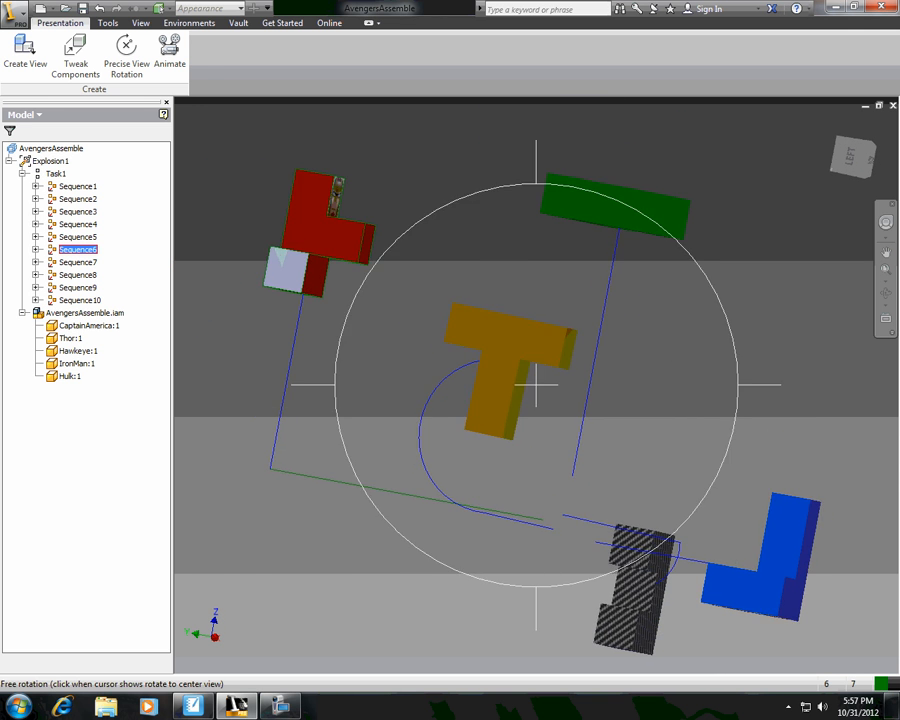
pyautogui.scroll(-3, 493, 399)
pyautogui.moveTo(533, 416); pyautogui.dragTo(543, 326, button='middle')
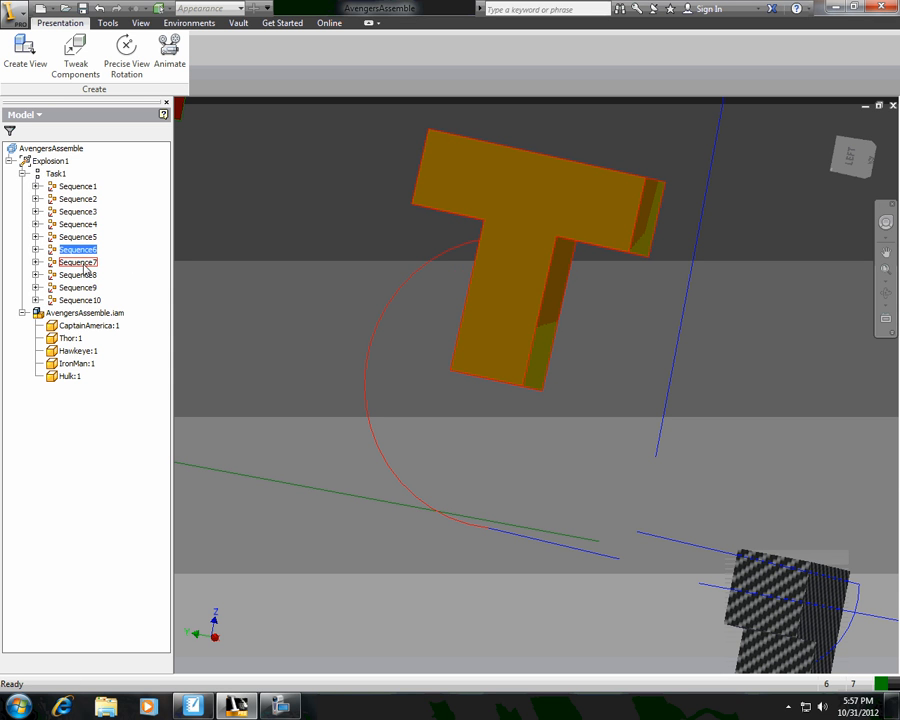
pyautogui.scroll(-3, 421, 347)
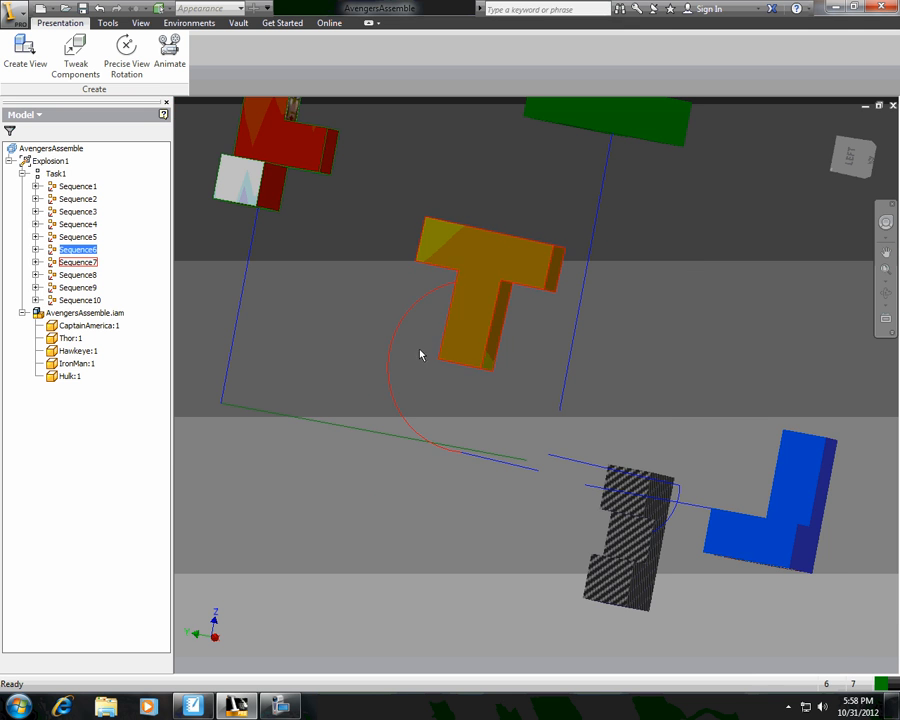
pyautogui.rightClick(80, 264)
pyautogui.click(100, 283)
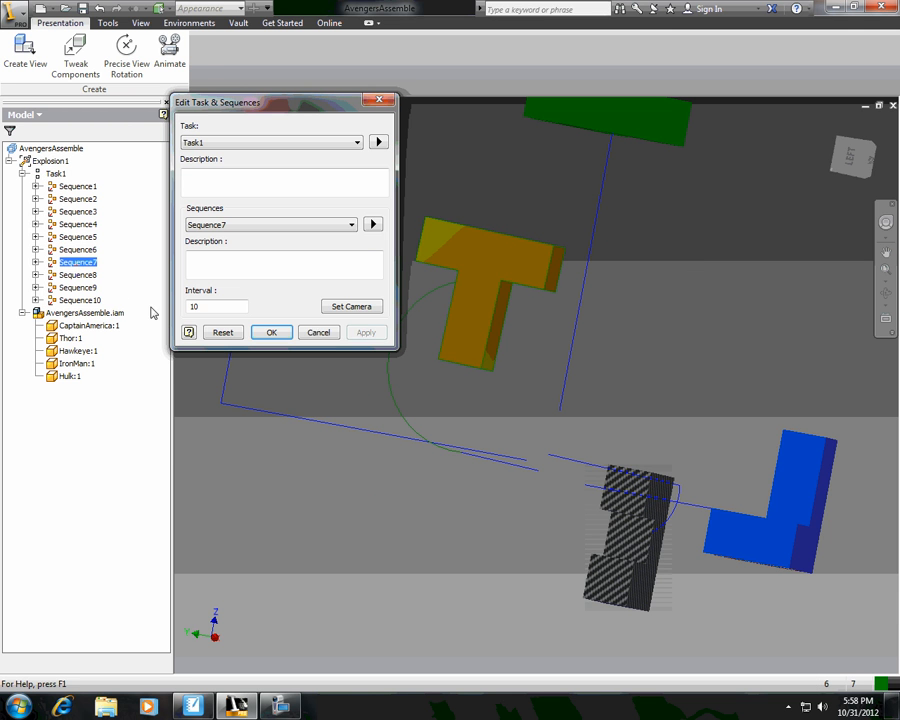
pyautogui.click(352, 307)
pyautogui.click(366, 333)
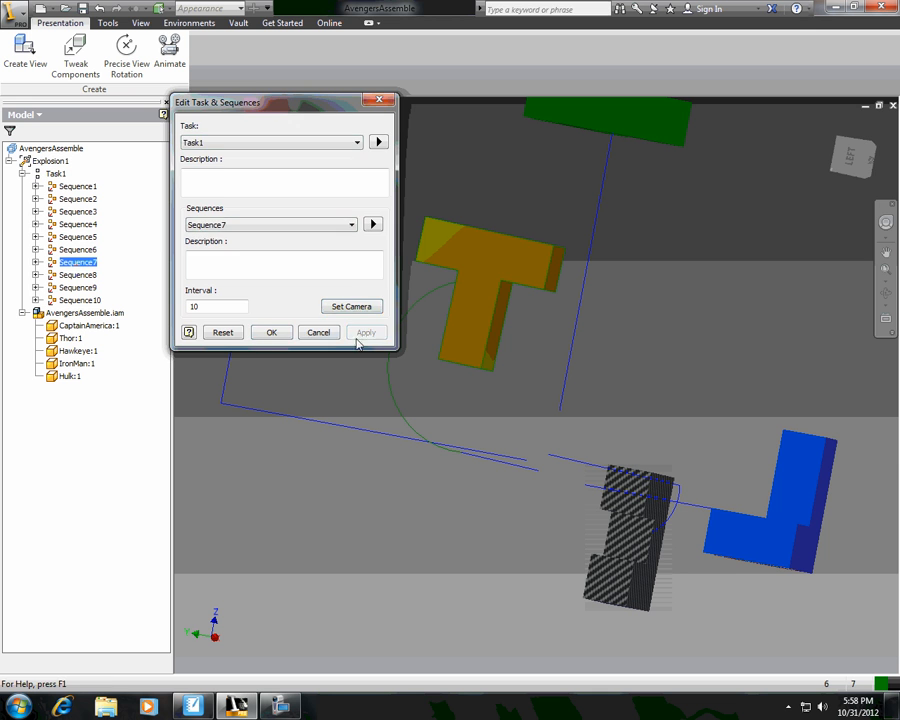
pyautogui.click(270, 333)
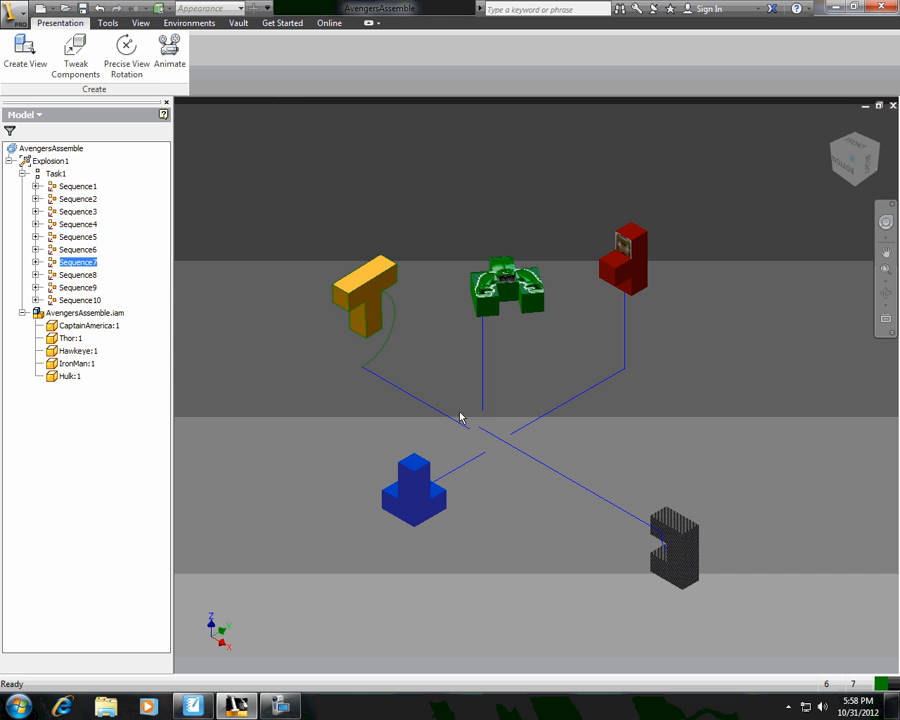
# Set Sequence8's camera to the home isometric view of all exploded pieces, and apply the change.
pyautogui.rightClick(87, 278)
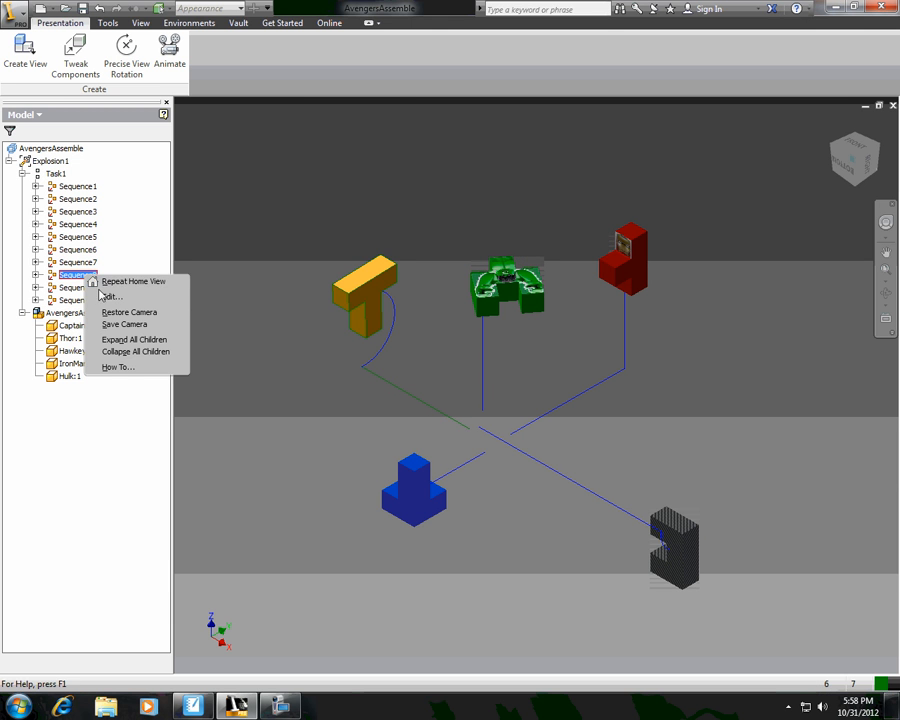
pyautogui.click(108, 297)
pyautogui.click(352, 312)
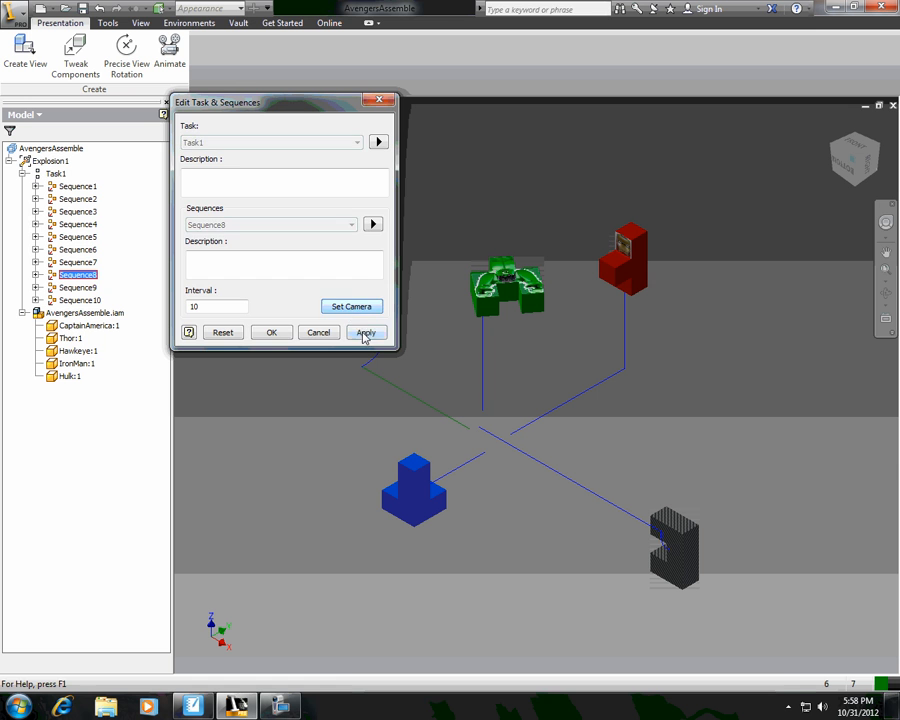
pyautogui.click(364, 333)
pyautogui.click(273, 333)
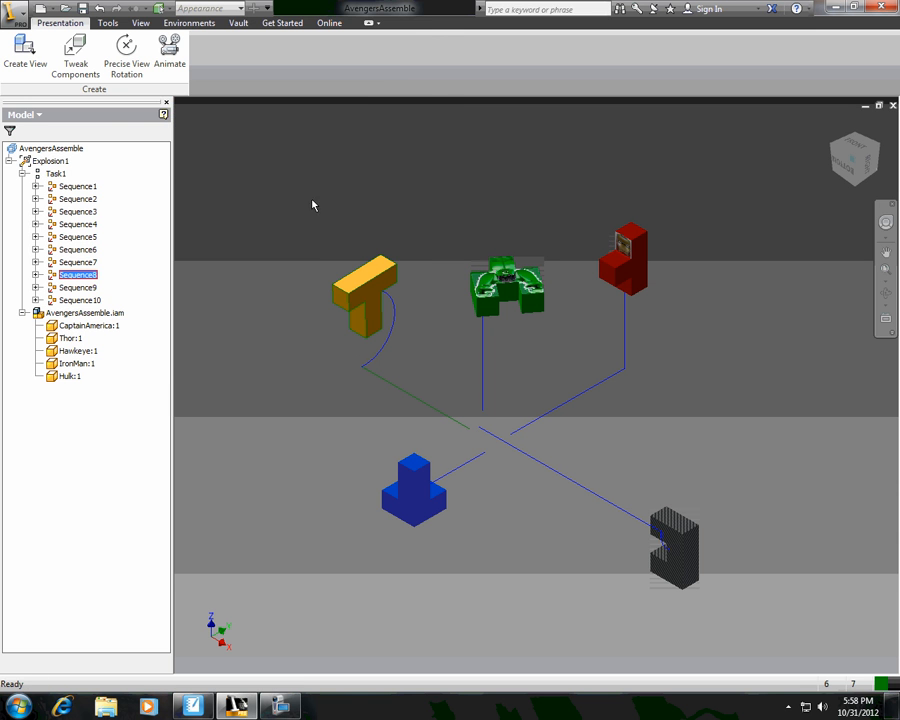
# Play the animation forward to check the new cameras of the edited sequences.
pyautogui.click(178, 68)
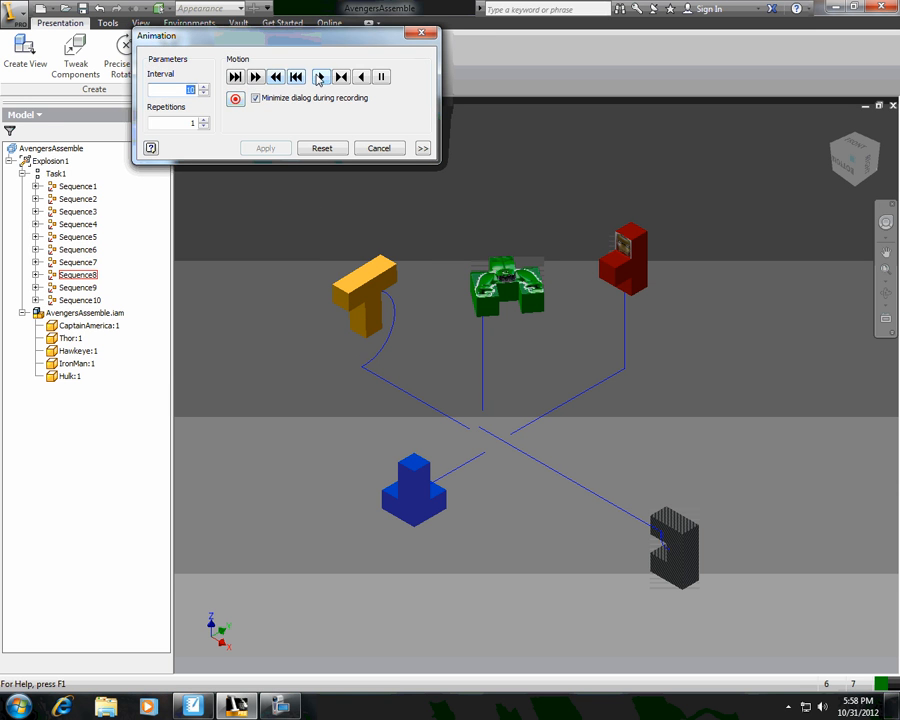
pyautogui.click(319, 77)
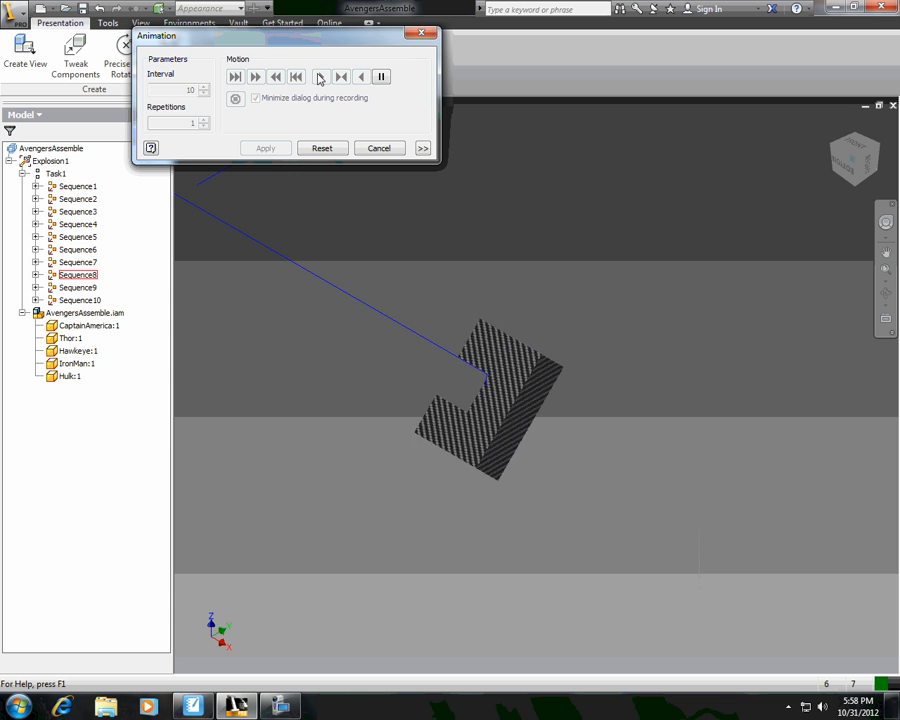